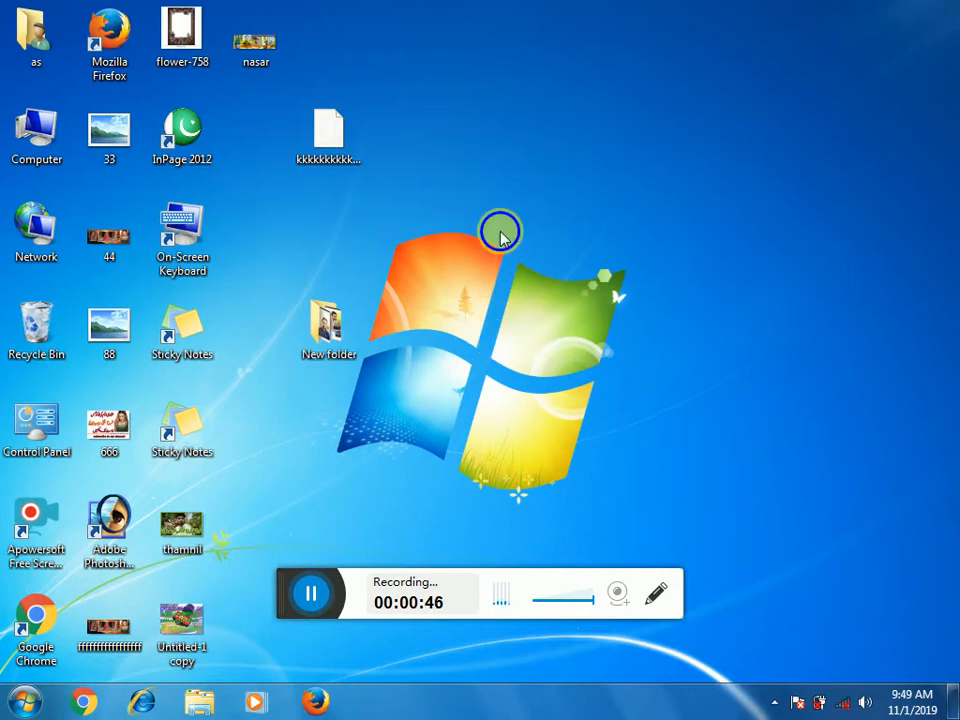
{"action": "right_click", "coordinate": [465, 215]}
{"action": "left_click", "coordinate": [529, 268]}
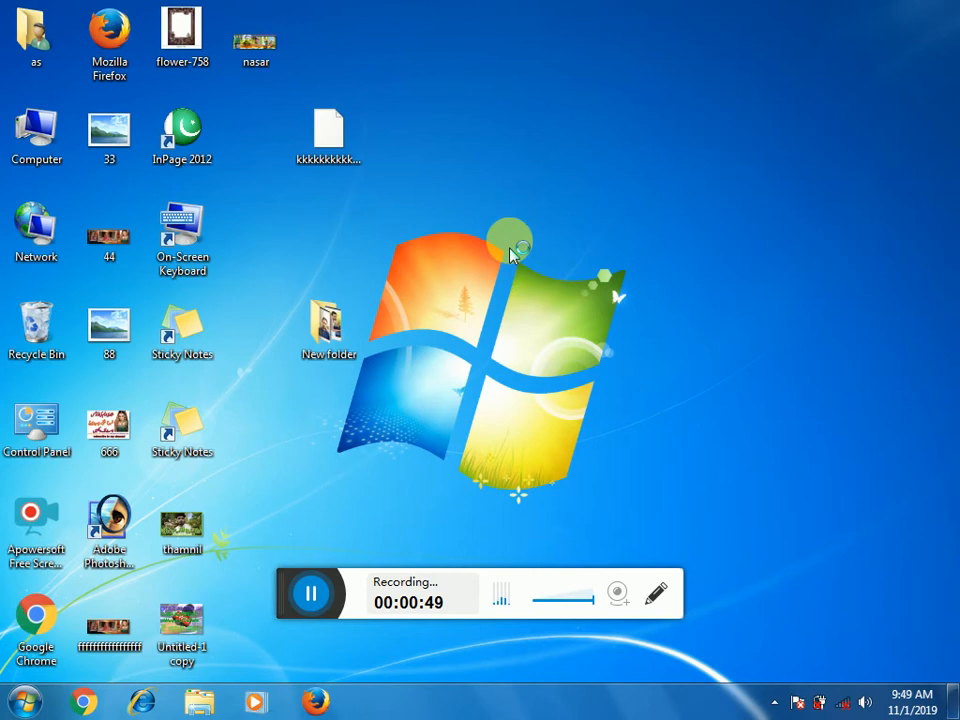
{"action": "right_click", "coordinate": [468, 166]}
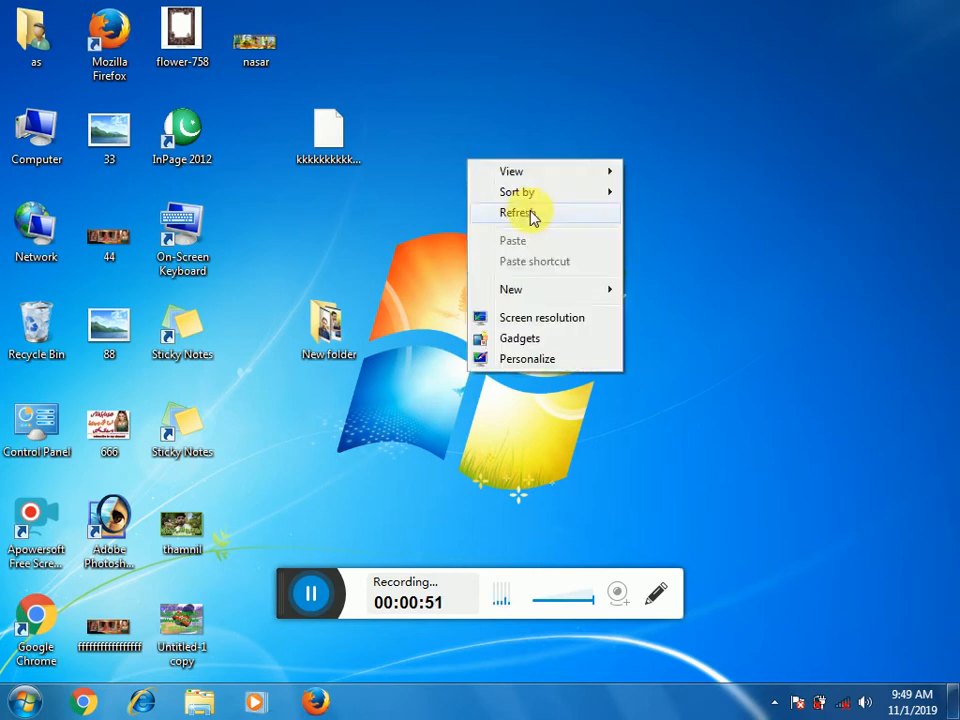
{"action": "left_click", "coordinate": [527, 214]}
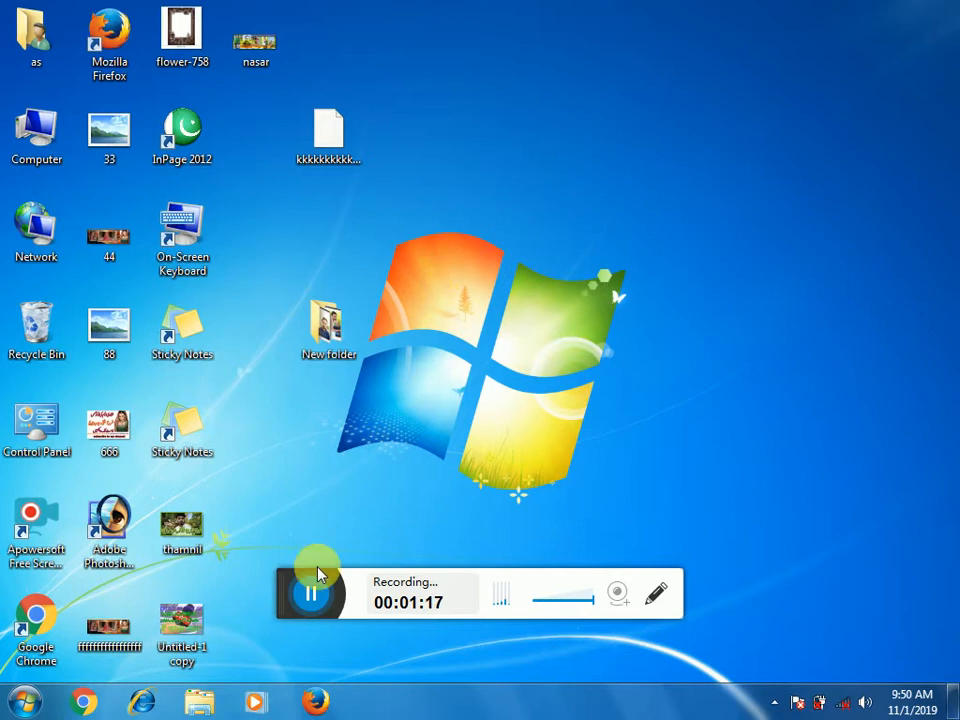
Step: Launch Adobe Photoshop from the desktop and dismiss the product registration dialog without registering
{"action": "left_click", "coordinate": [108, 518]}
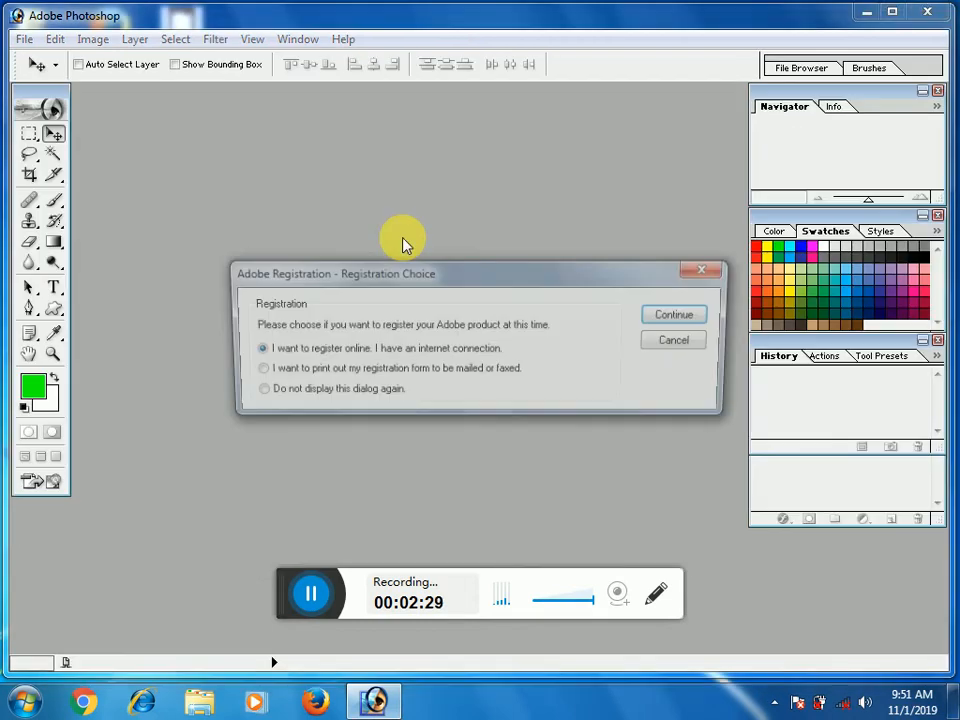
{"action": "left_click", "coordinate": [684, 343]}
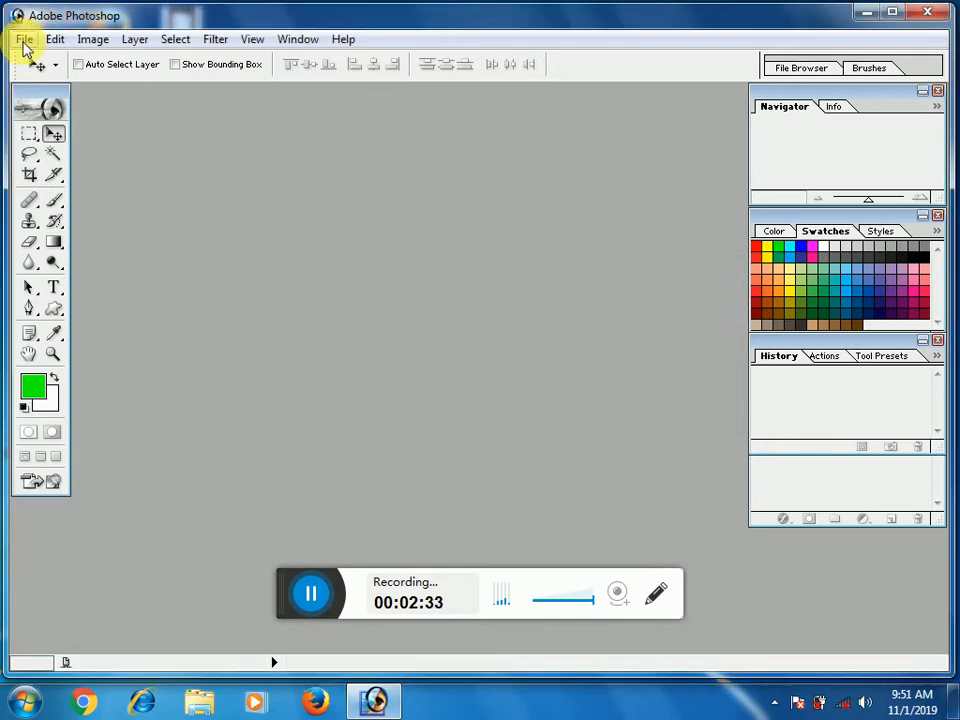
Step: Start a new document and set its width to 12 inches
{"action": "left_click", "coordinate": [24, 42]}
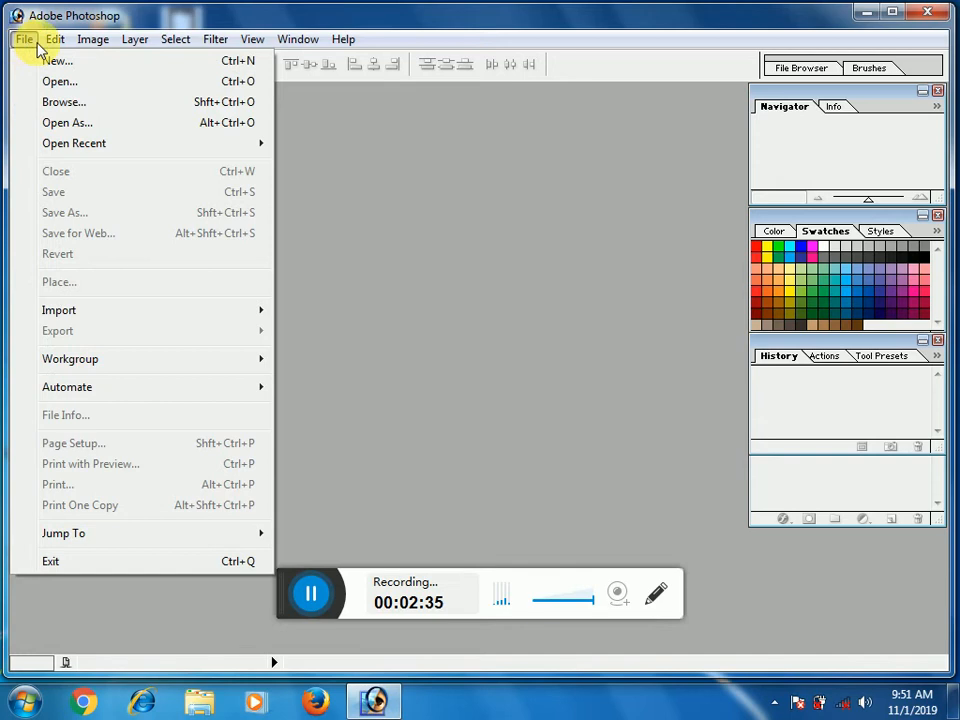
{"action": "left_click", "coordinate": [77, 64]}
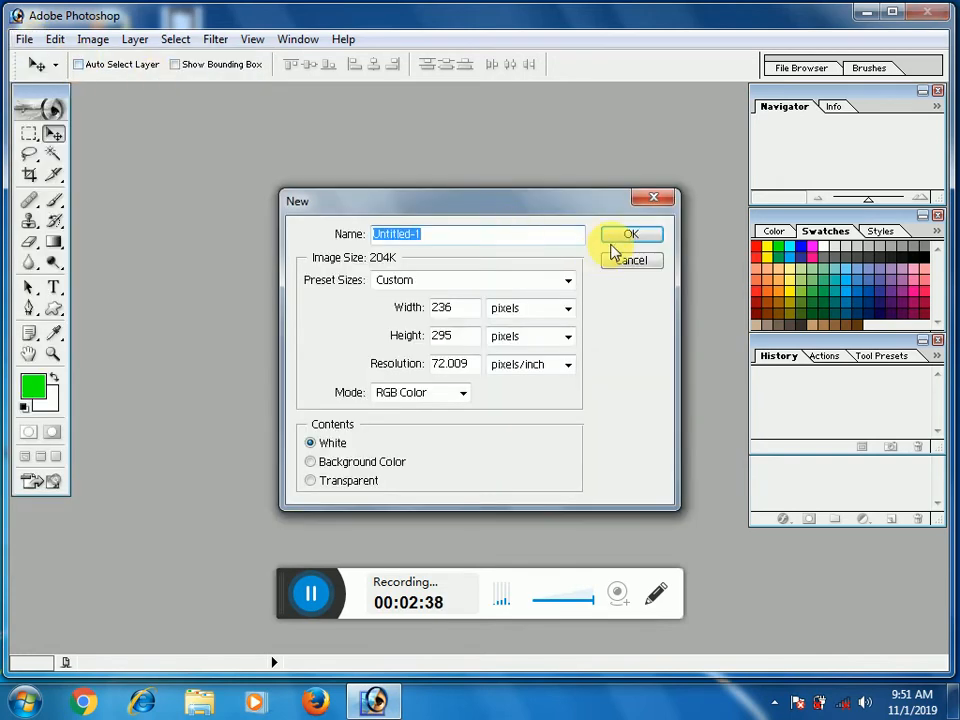
{"action": "left_click_drag", "start_coordinate": [452, 308], "coordinate": [392, 302]}
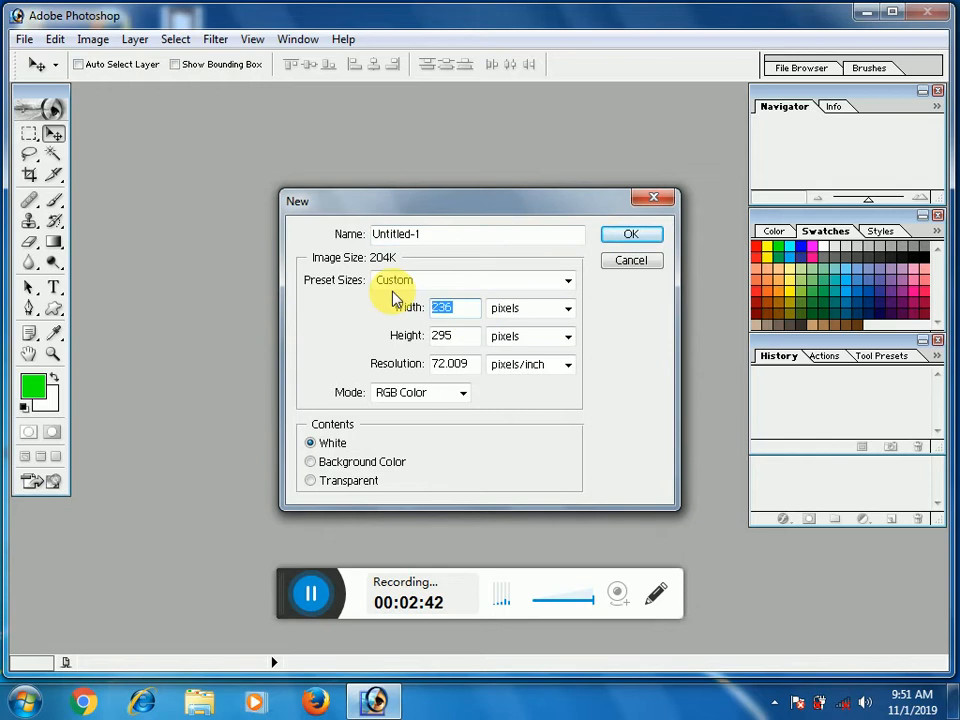
{"action": "type", "text": "12"}
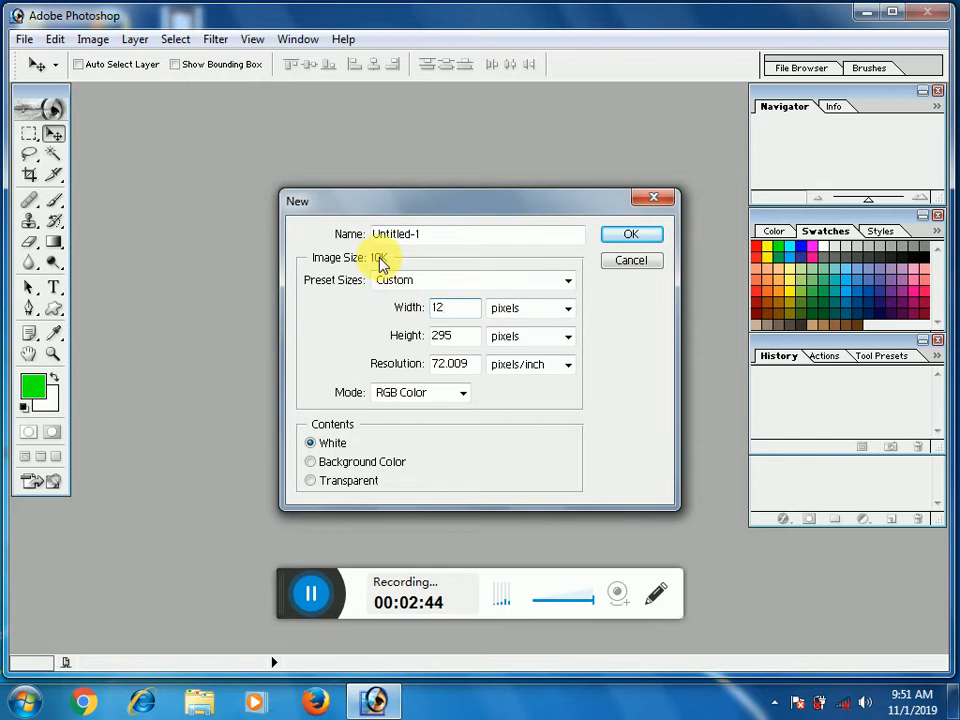
{"action": "left_click", "coordinate": [525, 312]}
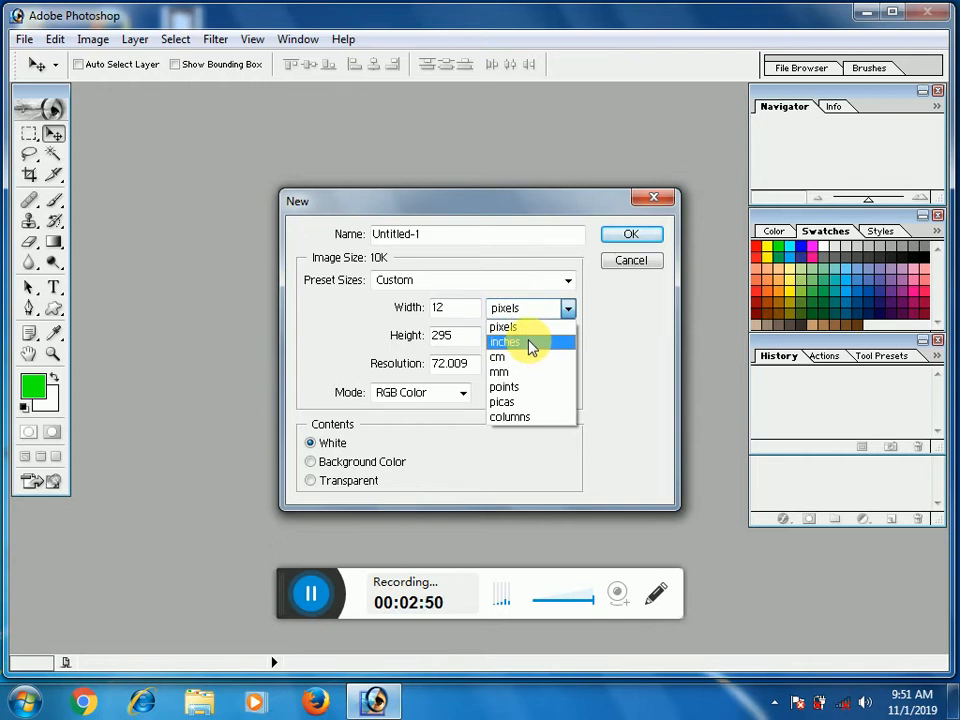
{"action": "left_click", "coordinate": [532, 344]}
Step: Set the new document's height to 36 inches and resolution to 250 pixels/inch, and create it with white contents
{"action": "left_click", "coordinate": [540, 340]}
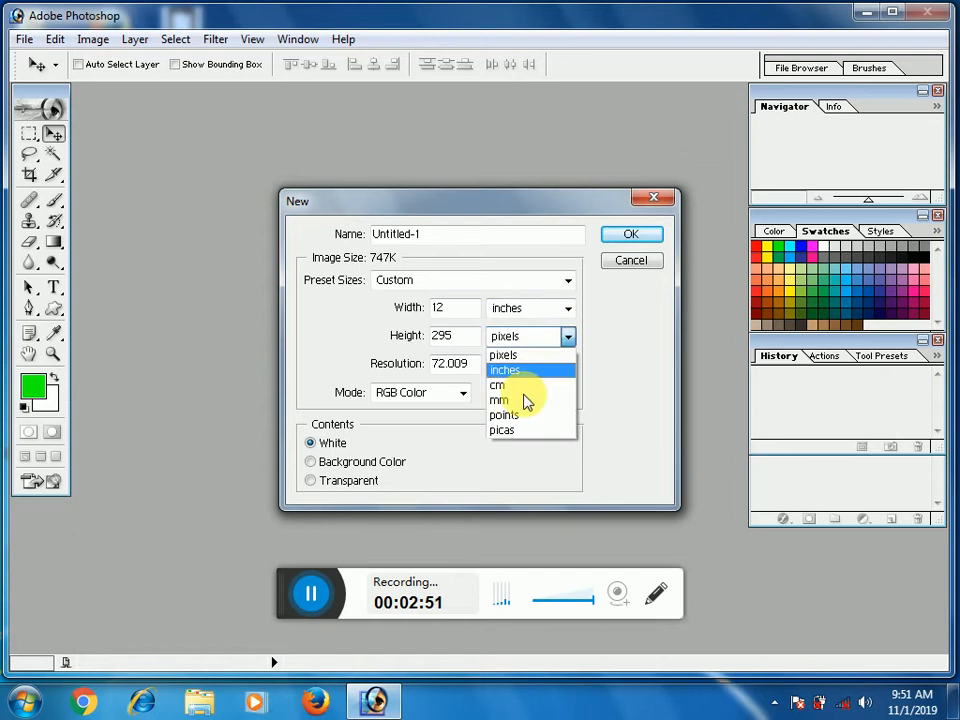
{"action": "left_click", "coordinate": [520, 372]}
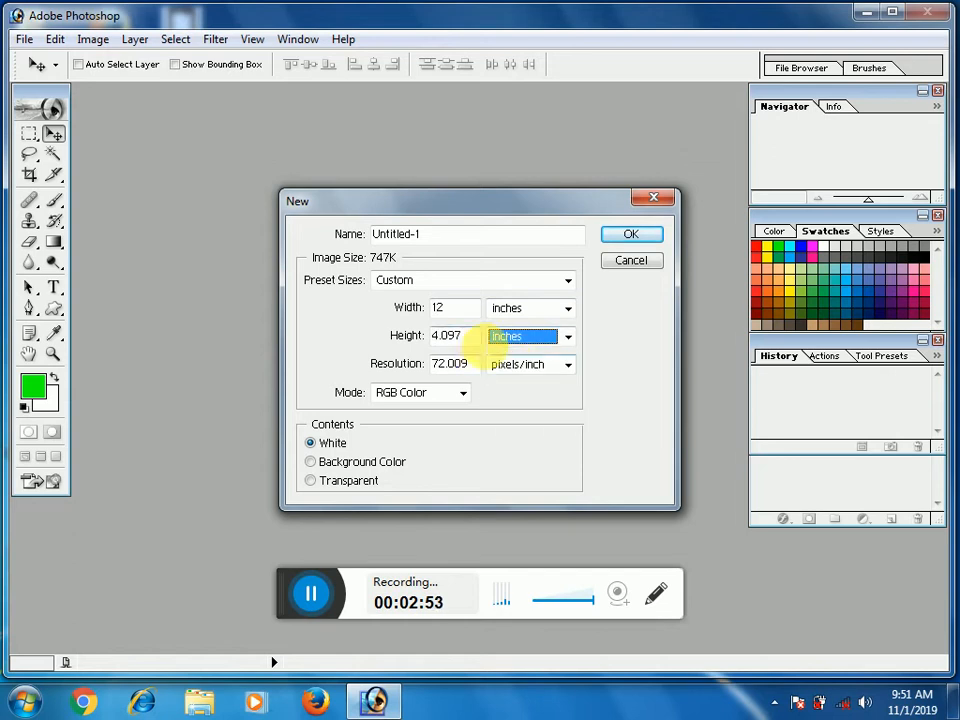
{"action": "left_click_drag", "start_coordinate": [474, 338], "coordinate": [398, 336]}
{"action": "type", "text": "36"}
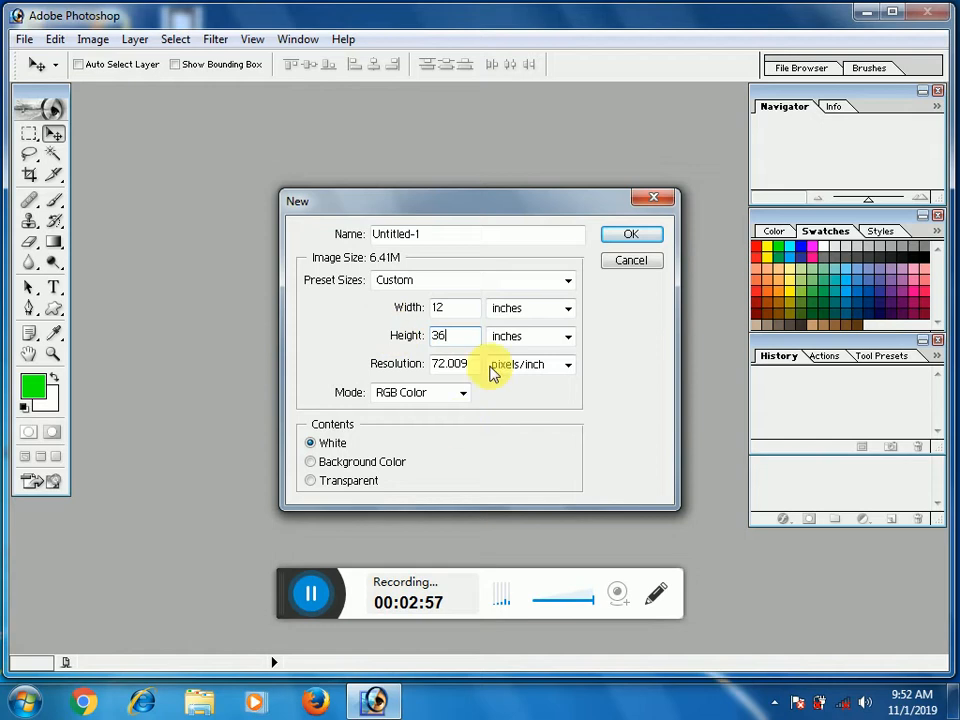
{"action": "key", "text": "Tab"}
{"action": "type", "text": "2"}
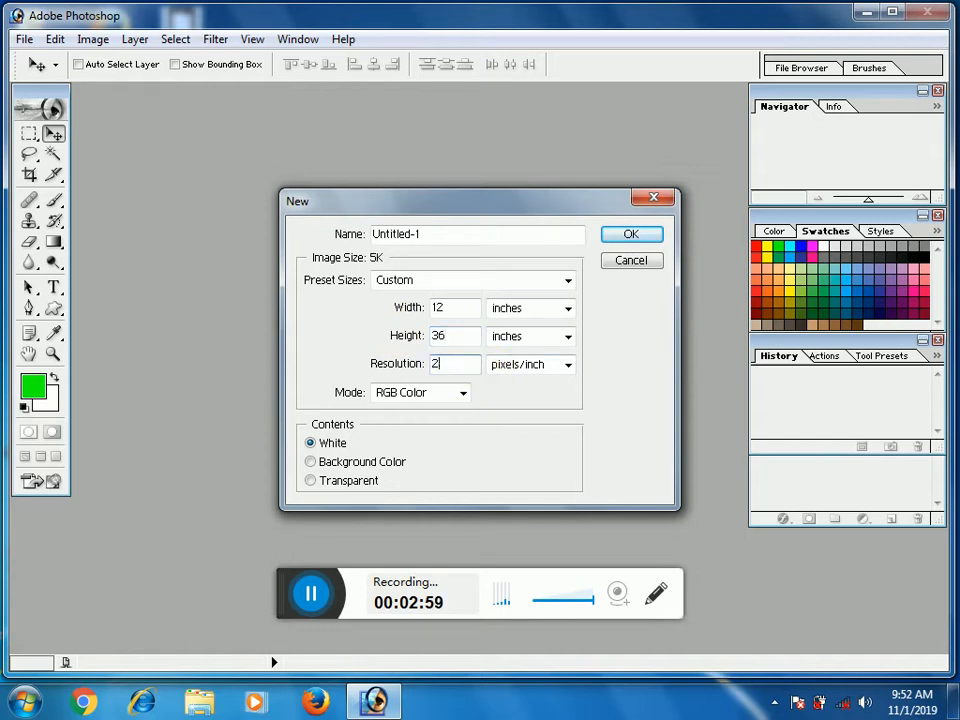
{"action": "type", "text": "50"}
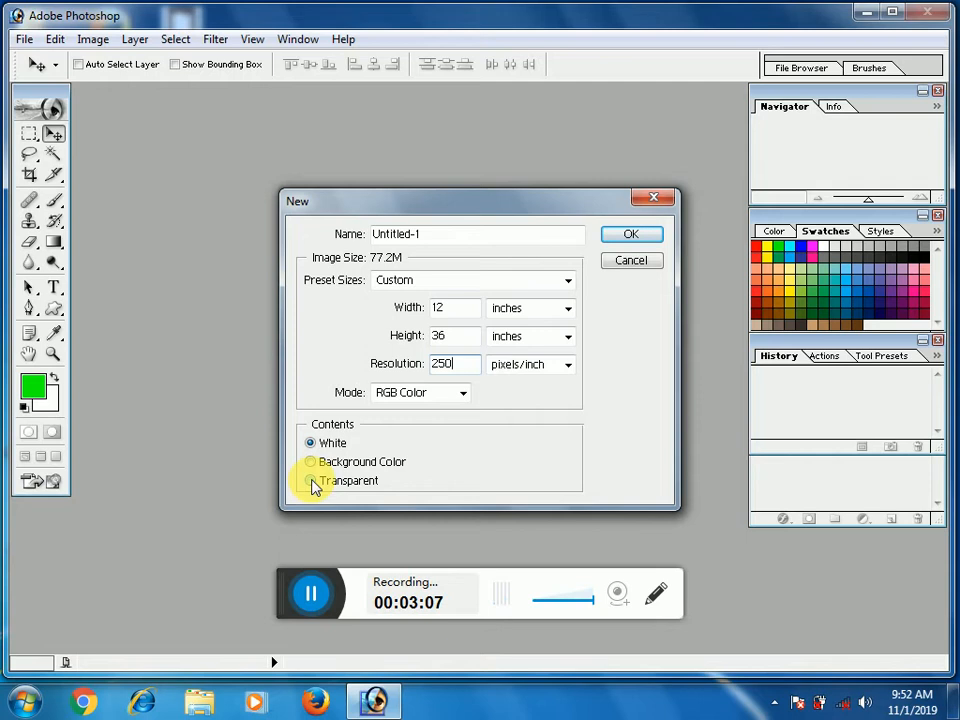
{"action": "left_click", "coordinate": [647, 236]}
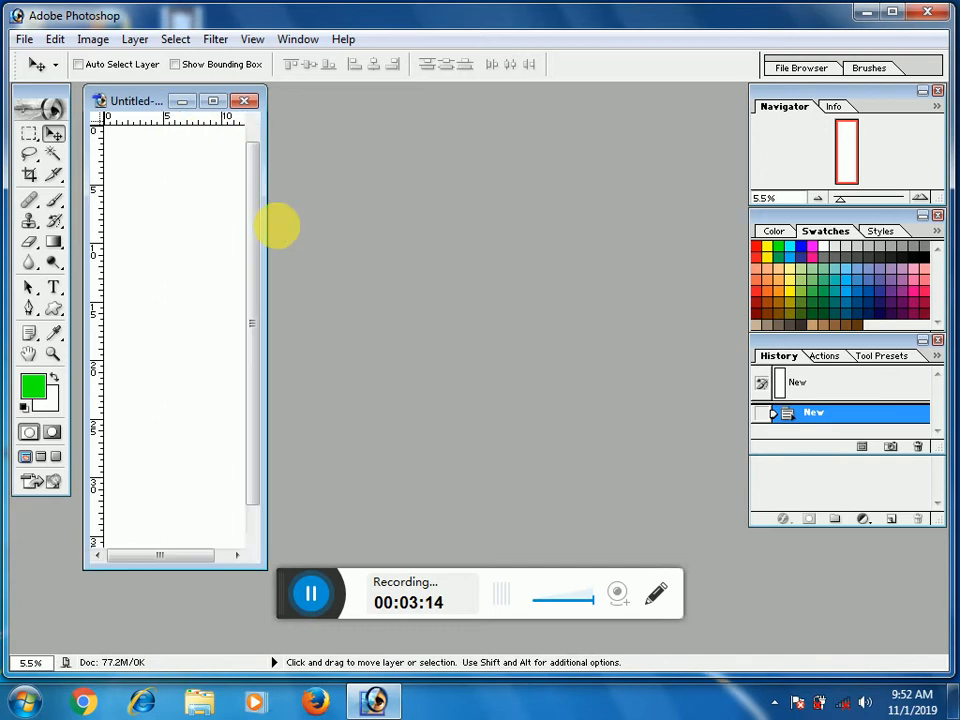
Step: Maximize the blank document's window and rotate the canvas by 90° into landscape orientation
{"action": "left_click", "coordinate": [213, 101]}
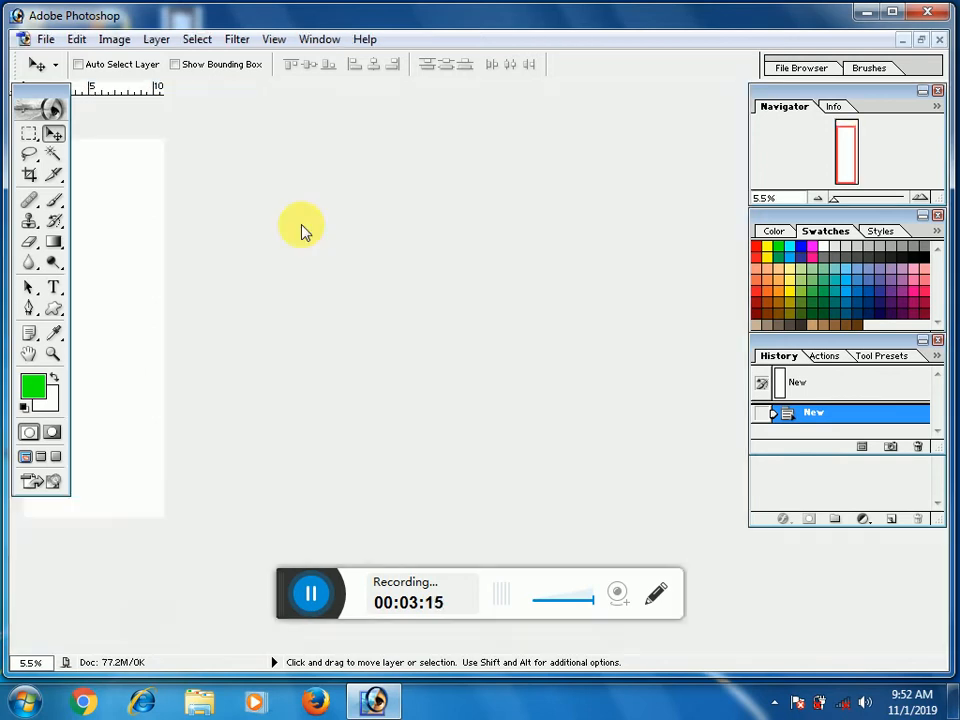
{"action": "key", "text": "ctrl+plus"}
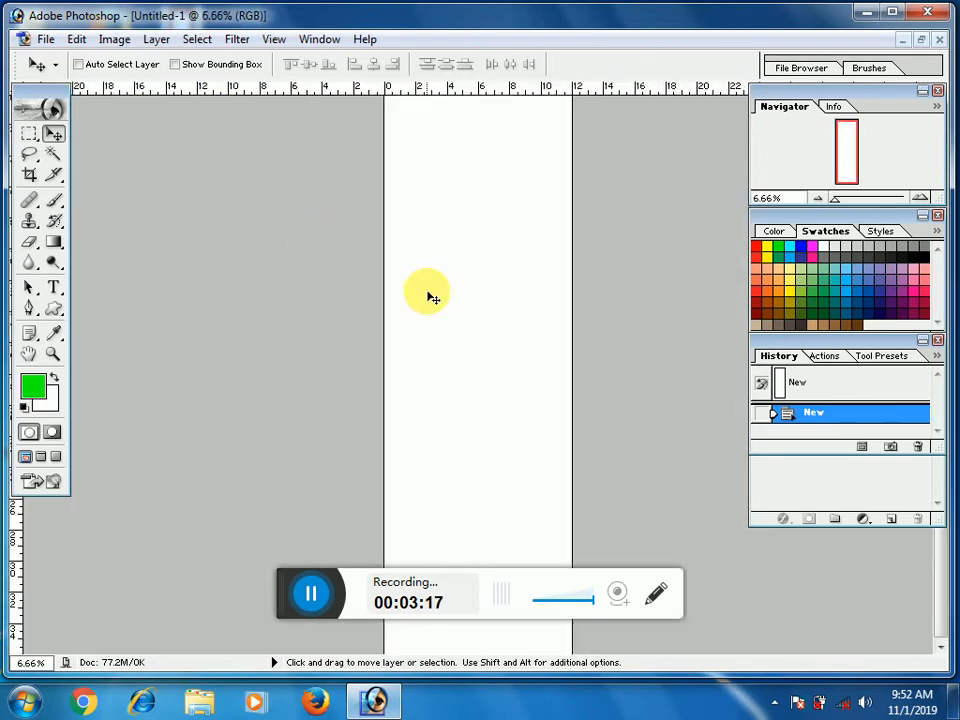
{"action": "key", "text": "alt+i"}
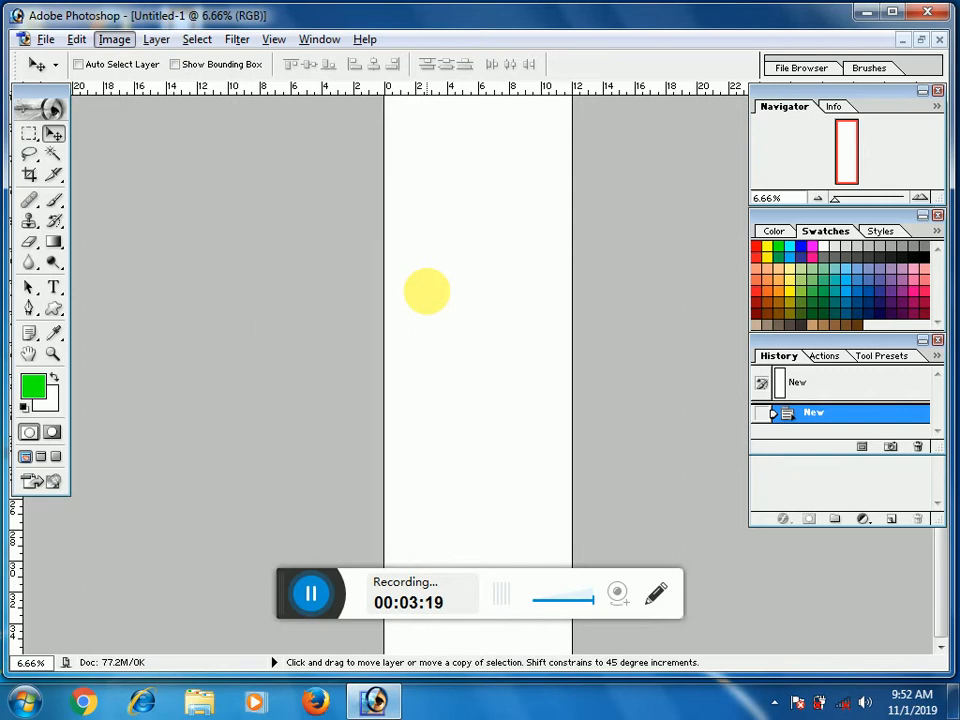
{"action": "key", "text": "e"}
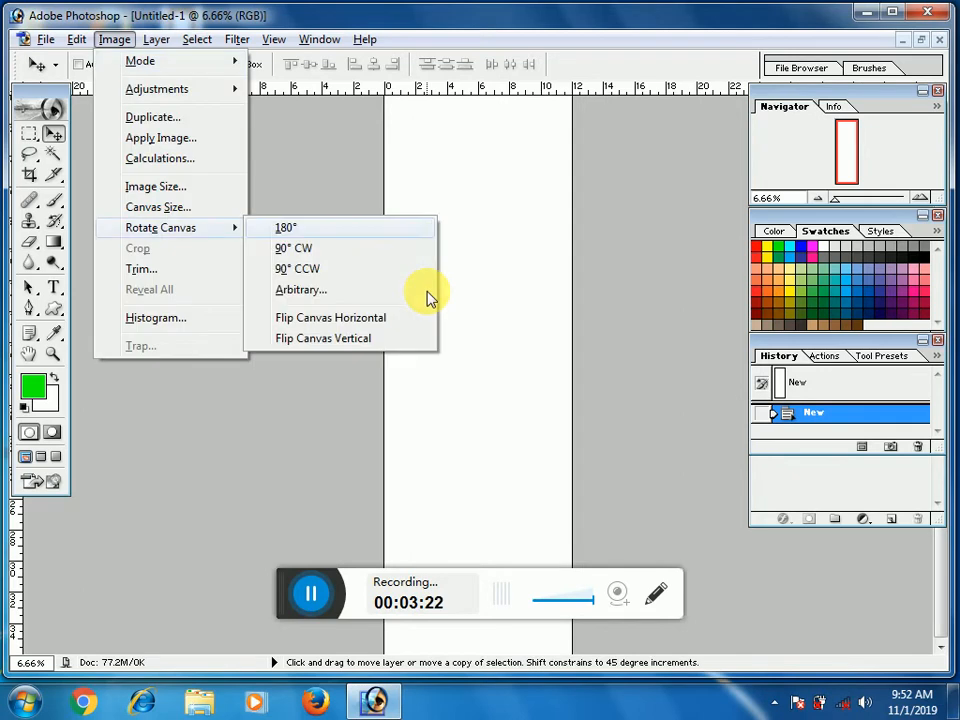
{"action": "key", "text": "Return"}
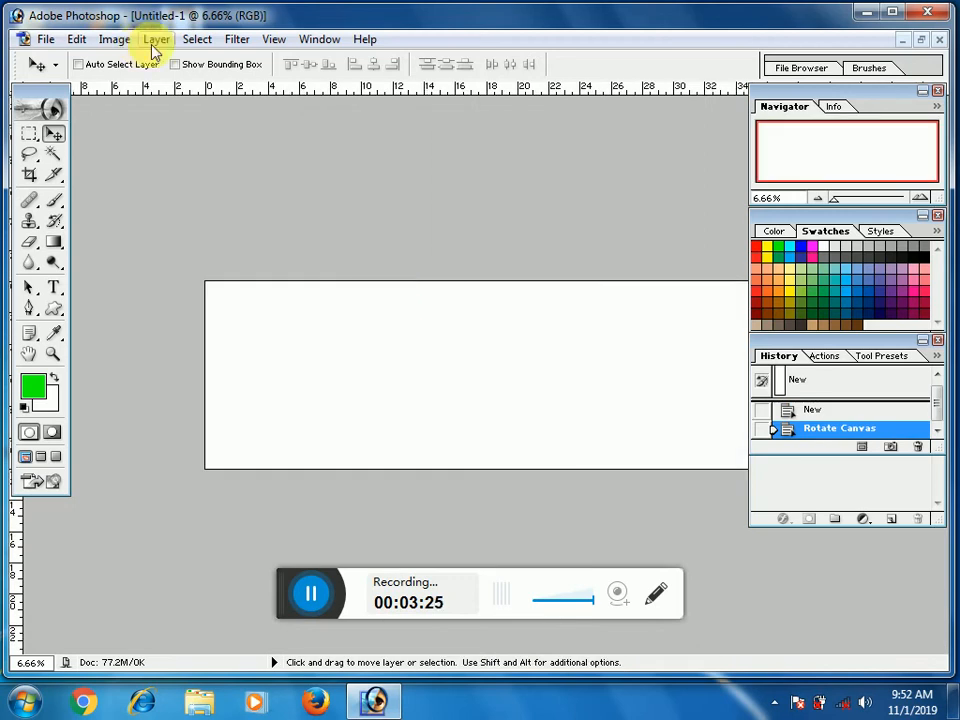
{"action": "left_click", "coordinate": [196, 45]}
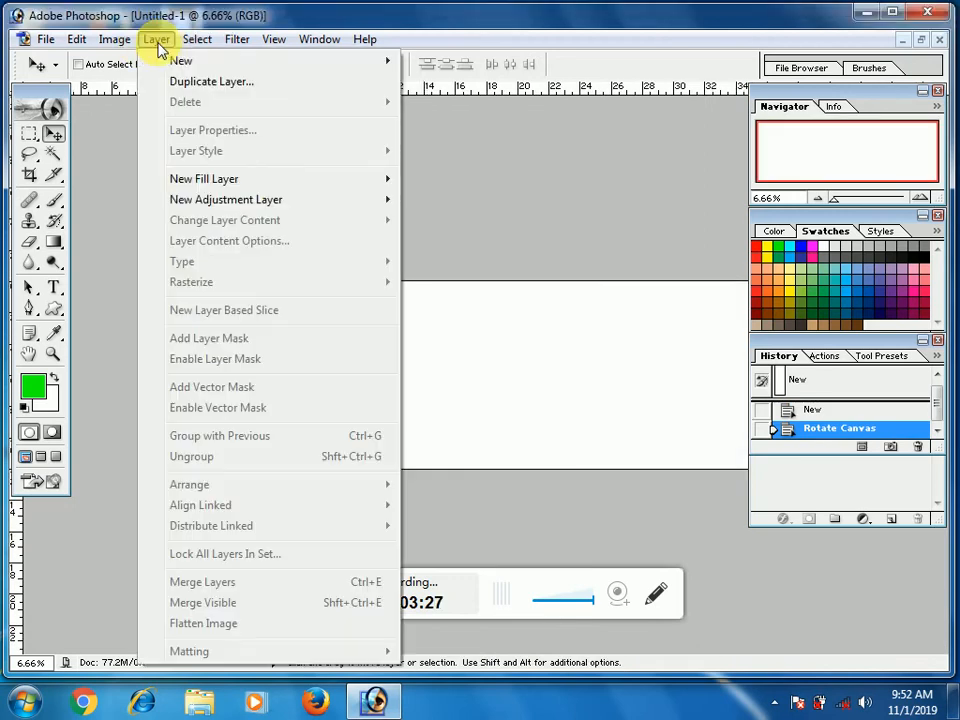
{"action": "mouse_move", "coordinate": [127, 48]}
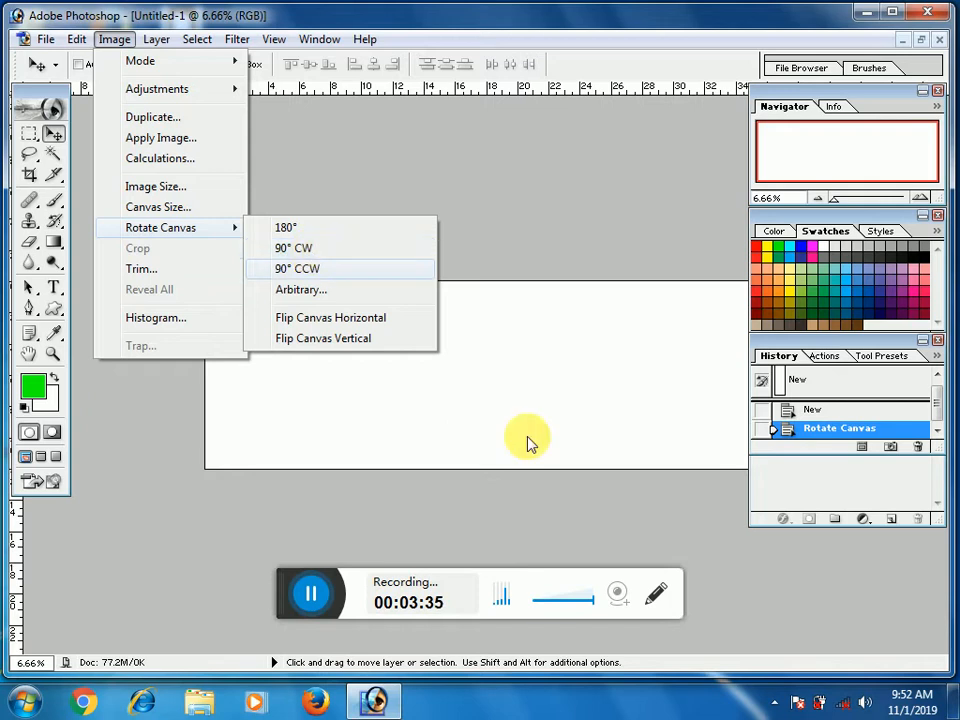
{"action": "left_click", "coordinate": [518, 405]}
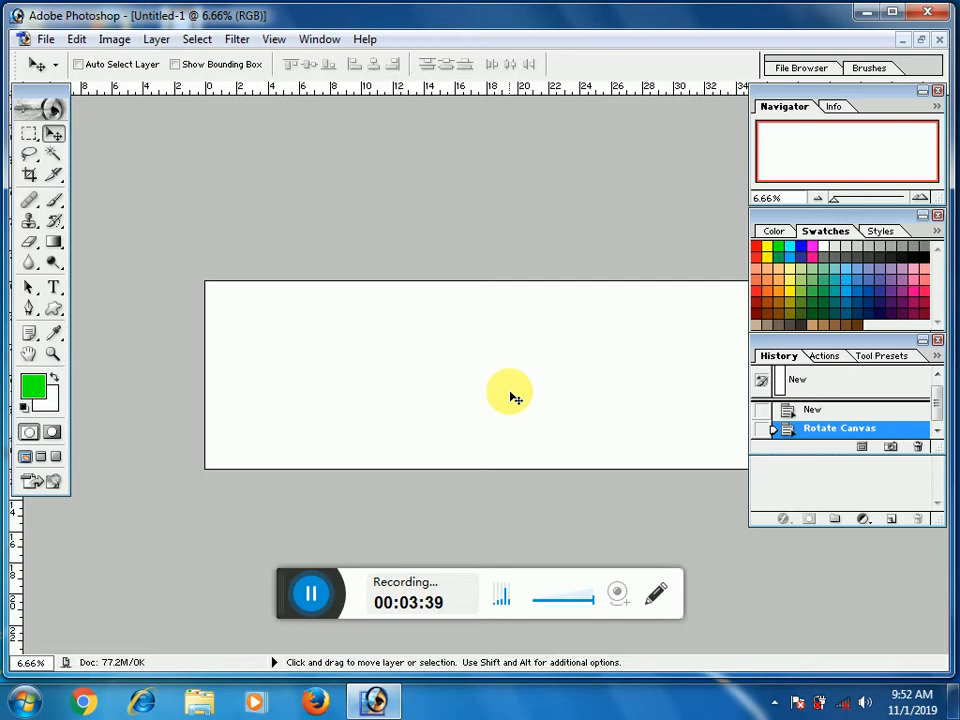
{"action": "scroll", "coordinate": [511, 393], "scroll_direction": "up", "scroll_amount": 4}
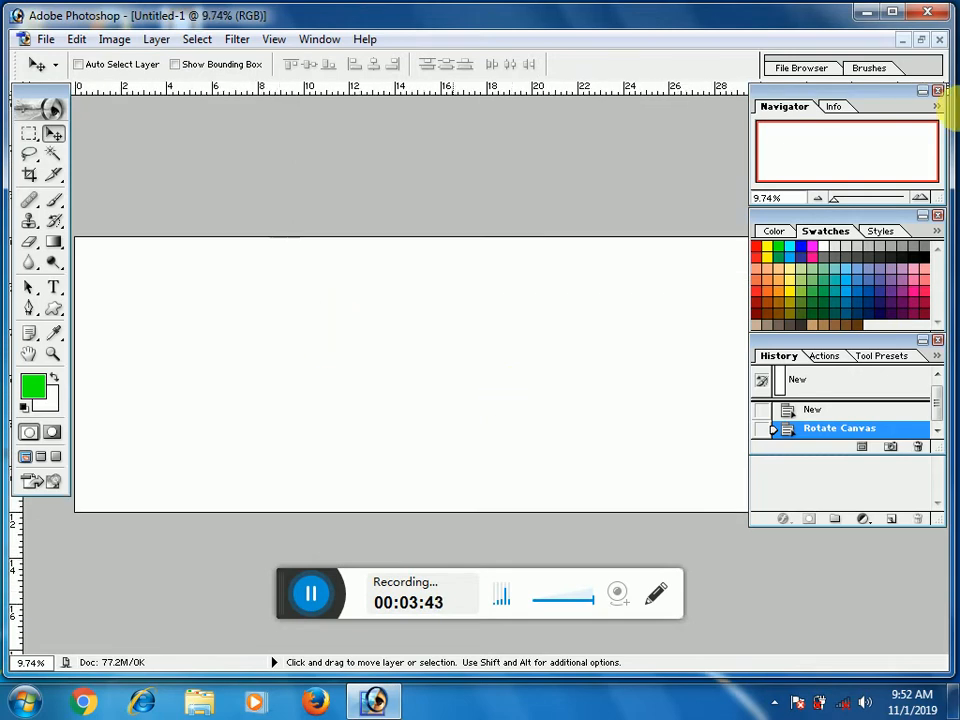
Step: Restore the blank document to a floating window and open the pink blossom tree photo along with the other source images
{"action": "left_click", "coordinate": [922, 42]}
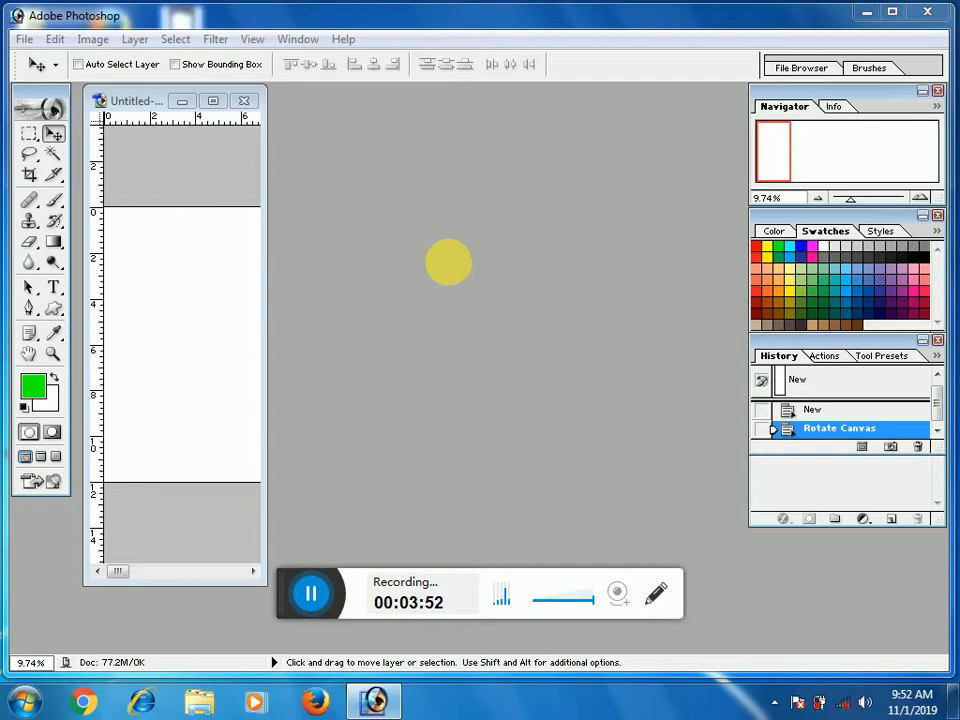
{"action": "double_click", "coordinate": [450, 268]}
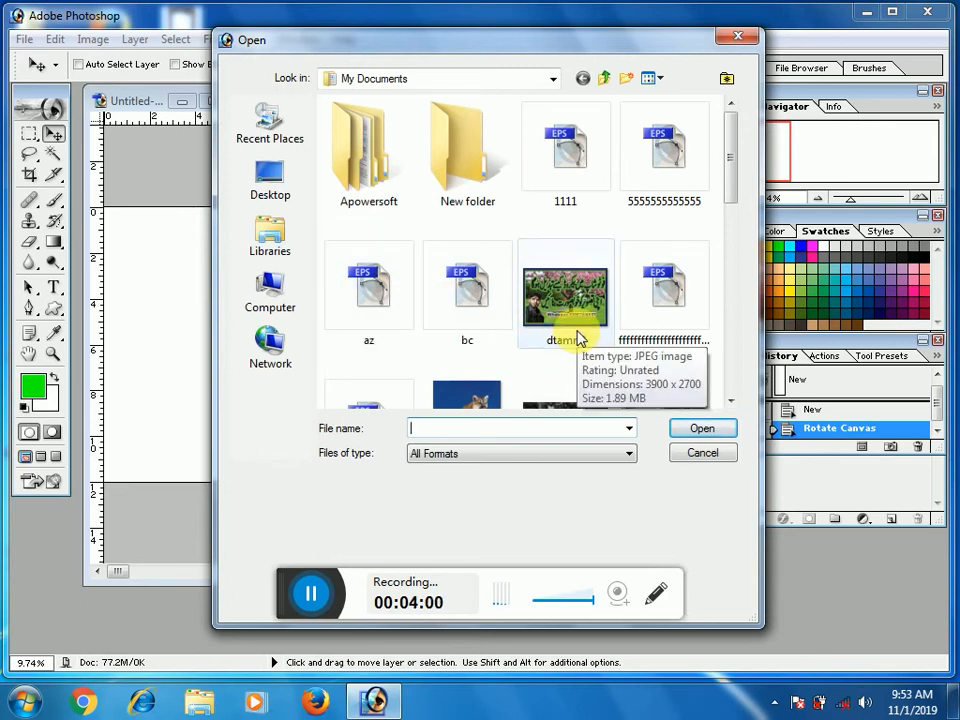
{"action": "mouse_move", "coordinate": [728, 192]}
{"action": "left_mouse_down"}
{"action": "mouse_move", "coordinate": [733, 233]}
{"action": "mouse_move", "coordinate": [730, 172]}
{"action": "left_mouse_up"}
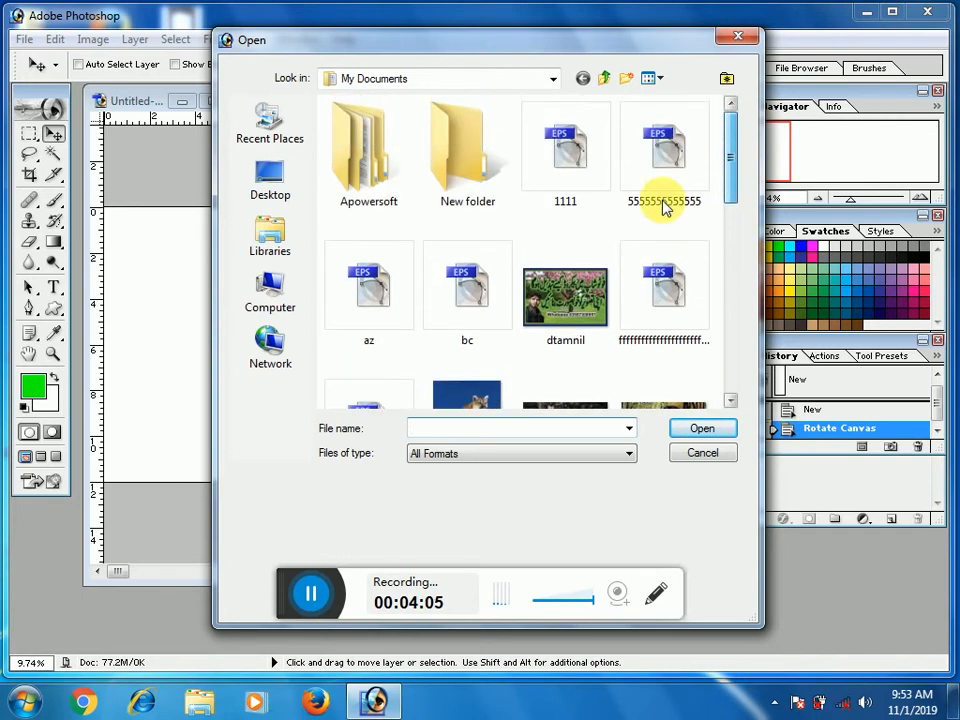
{"action": "left_click", "coordinate": [288, 284]}
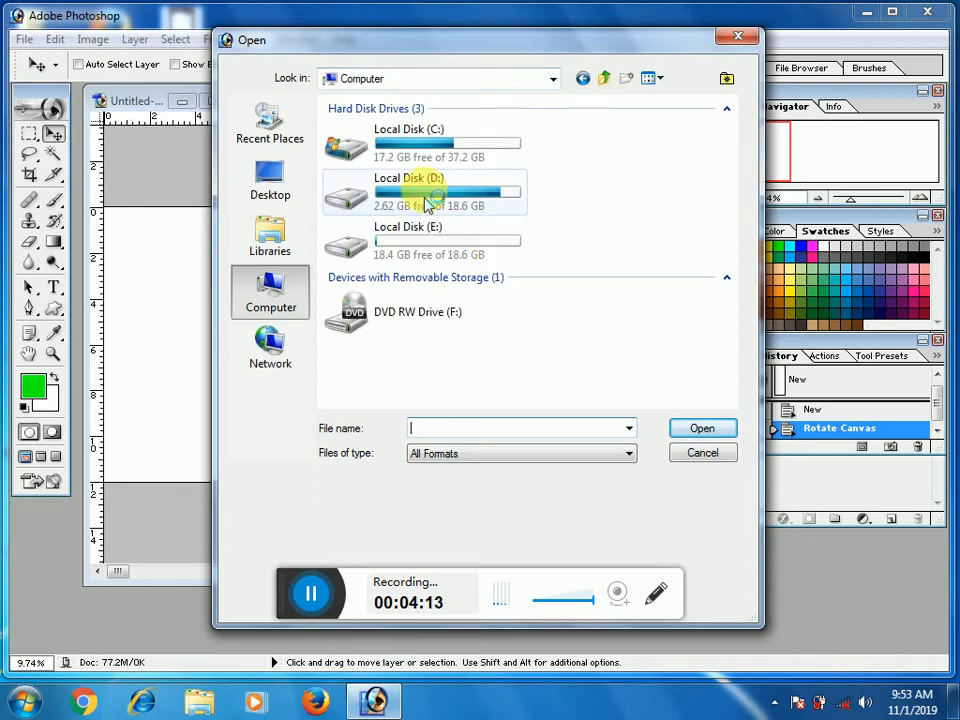
{"action": "double_click", "coordinate": [425, 203]}
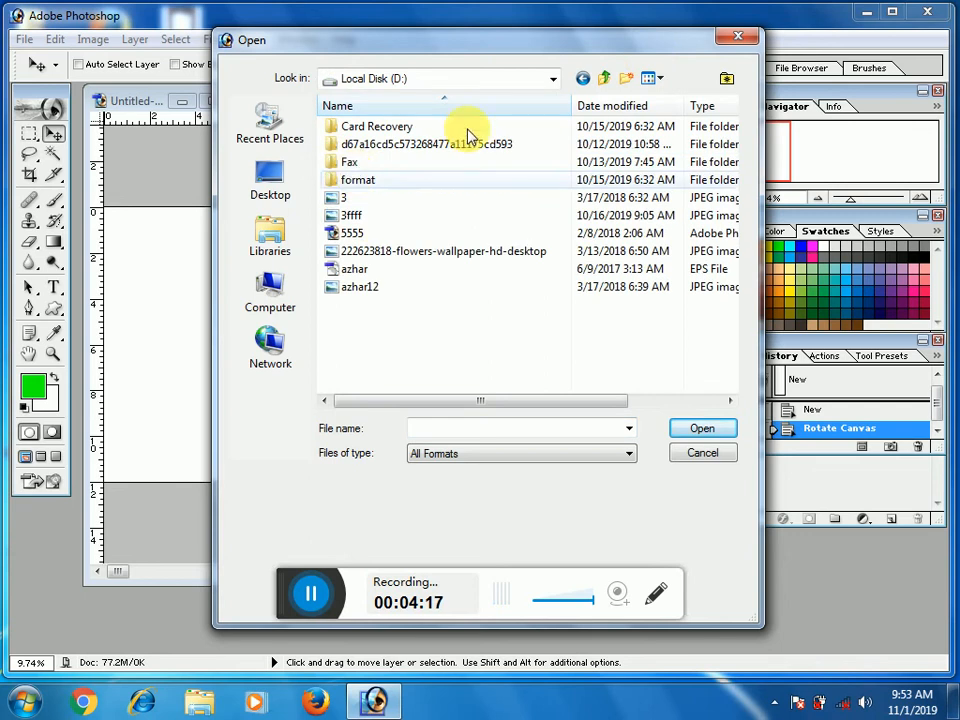
{"action": "left_click", "coordinate": [285, 292]}
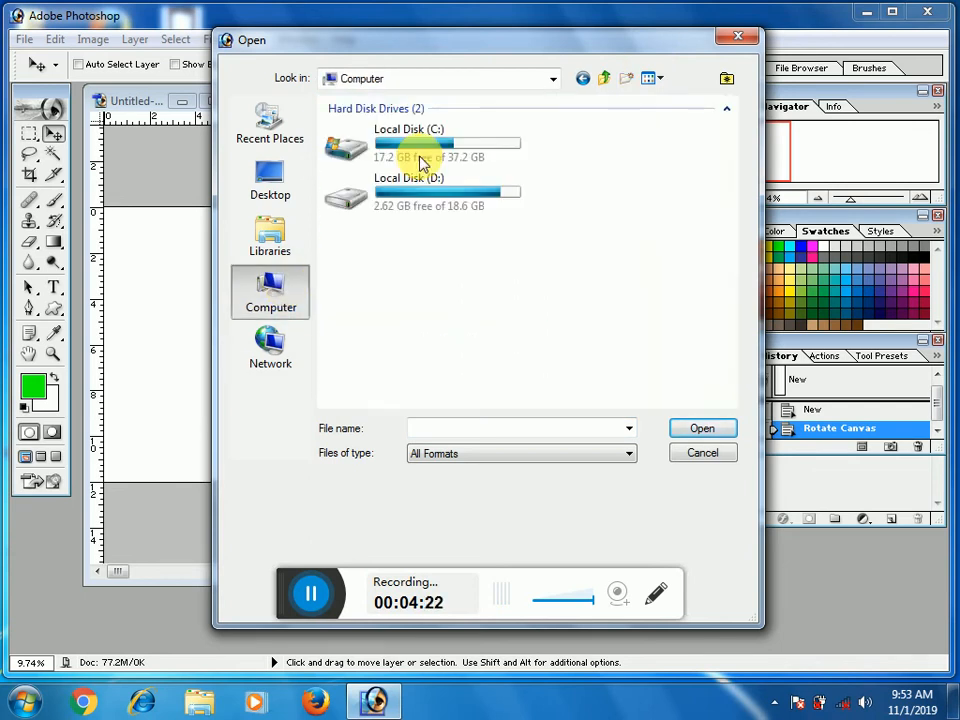
{"action": "left_click", "coordinate": [553, 79]}
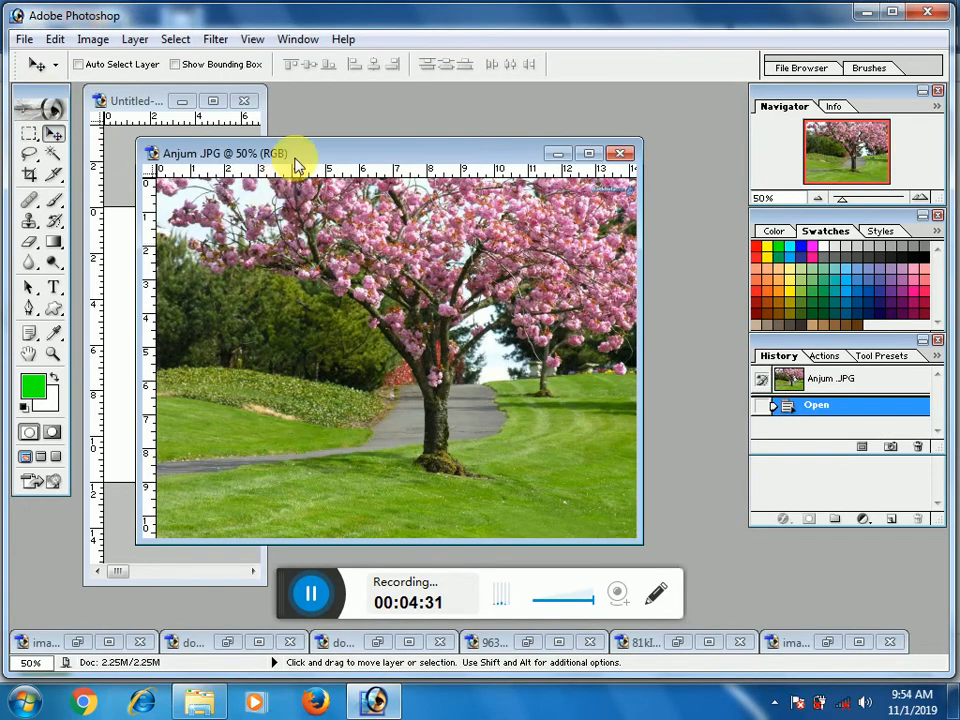
Step: Copy the blossom tree photo into the blank landscape document as a new layer and maximize that document's window
{"action": "left_click_drag", "start_coordinate": [296, 165], "coordinate": [486, 210]}
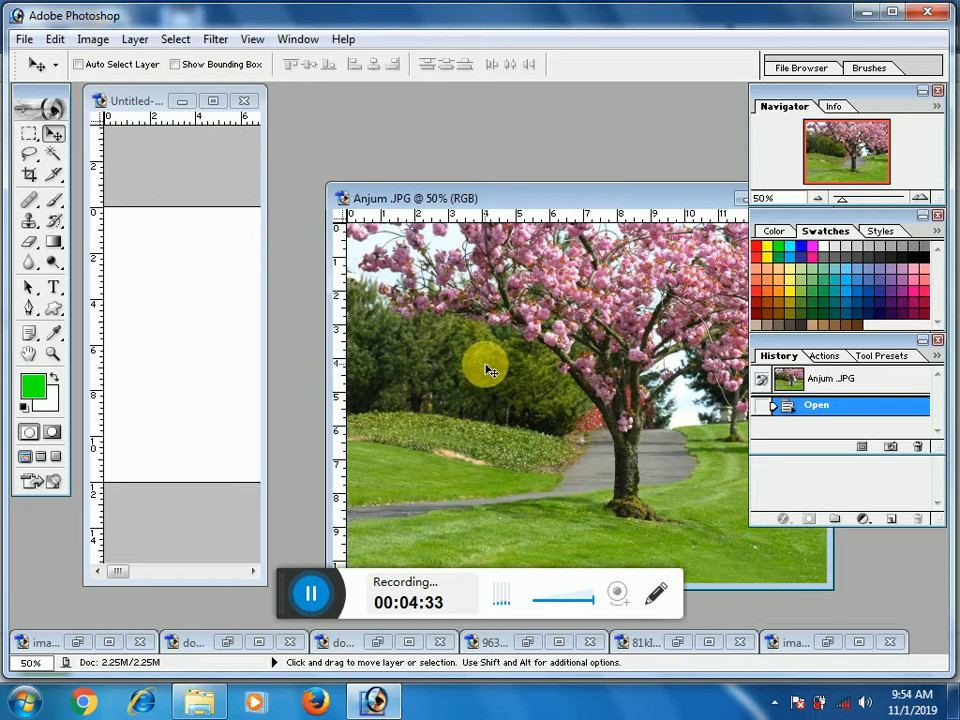
{"action": "left_click_drag", "start_coordinate": [490, 371], "coordinate": [166, 328]}
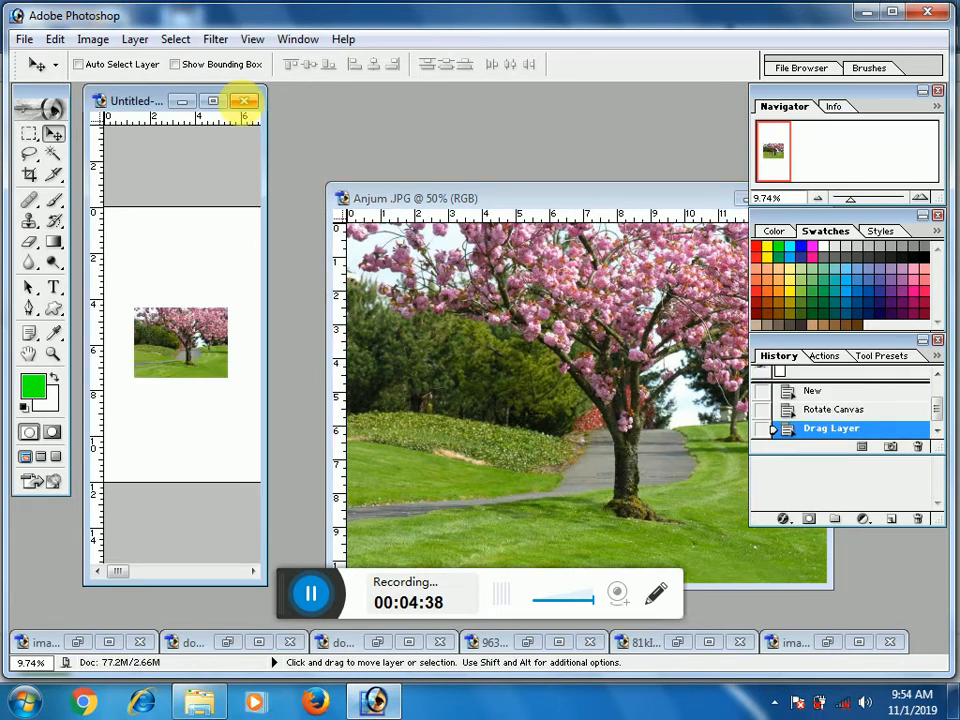
{"action": "left_click", "coordinate": [216, 101]}
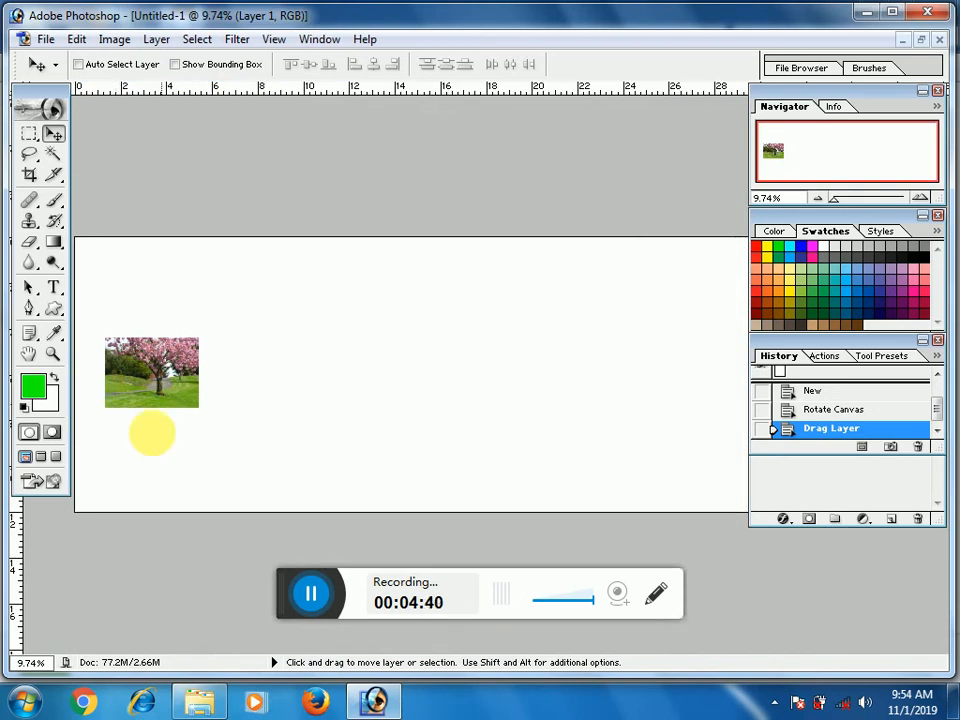
Step: Move the blossom tree photo to the canvas's lower-left corner and stretch it with Free Transform to cover the whole canvas
{"action": "left_click_drag", "start_coordinate": [151, 433], "coordinate": [138, 476]}
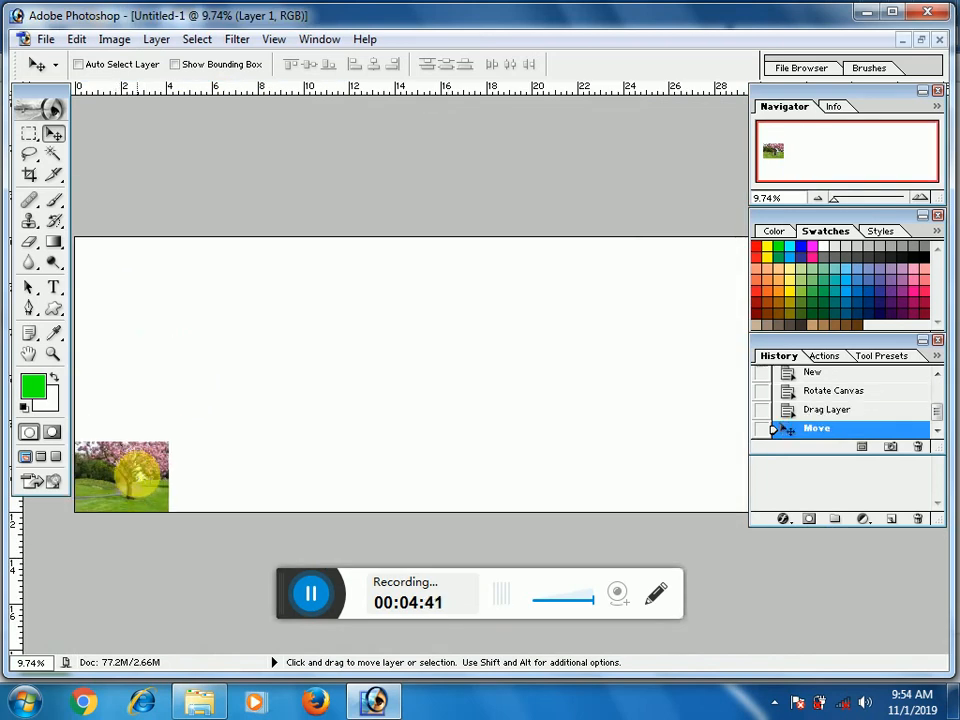
{"action": "key", "text": "ctrl+t"}
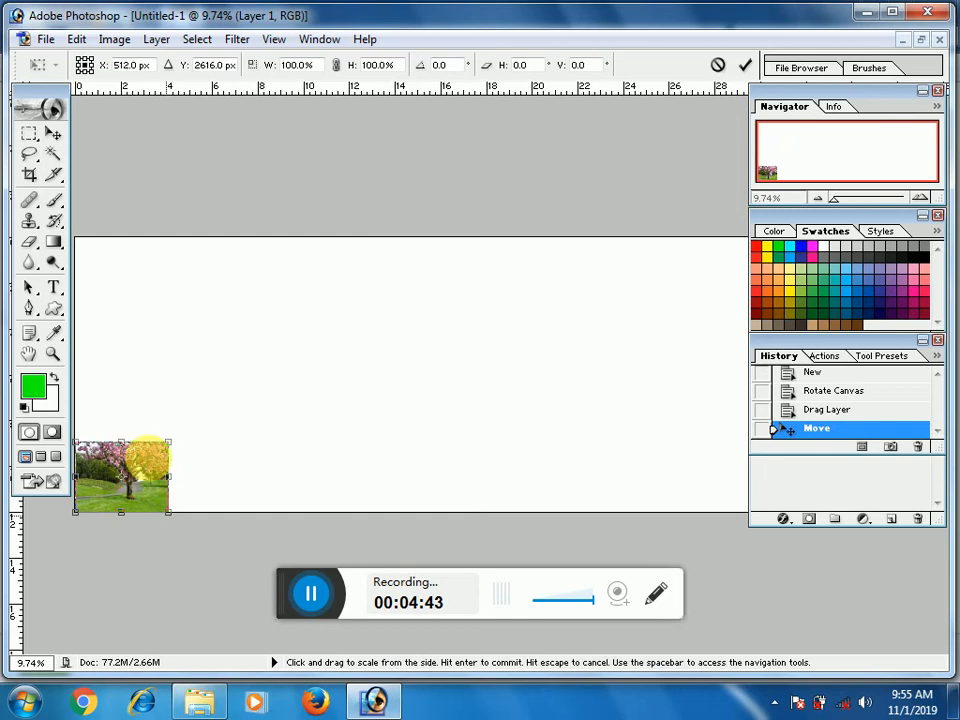
{"action": "left_click_drag", "start_coordinate": [197, 442], "coordinate": [800, 222]}
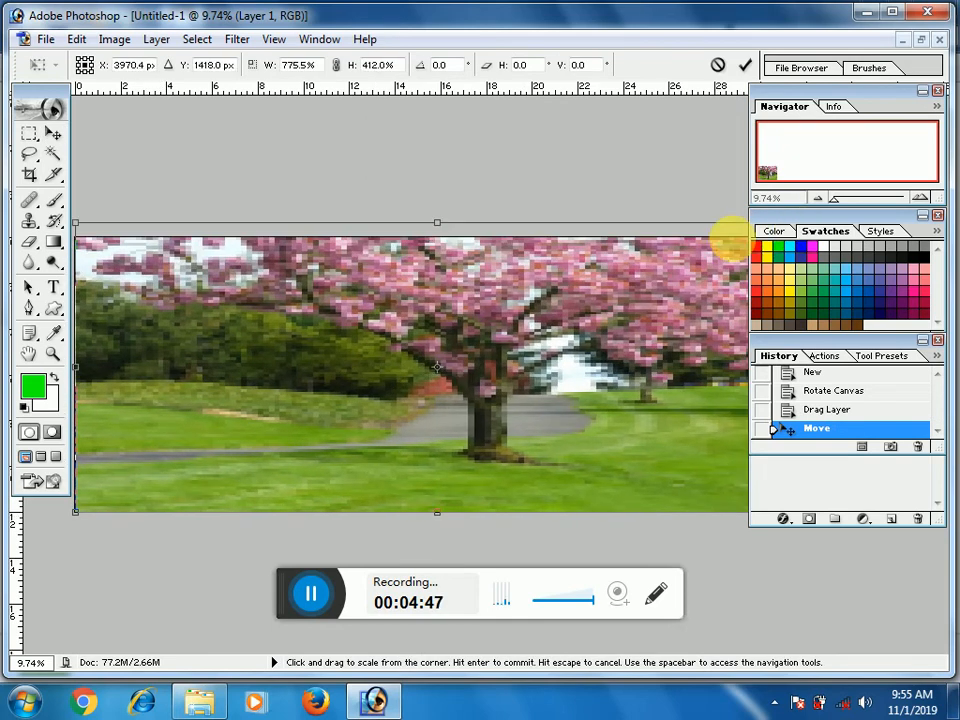
{"action": "left_click", "coordinate": [460, 320], "text": "alt"}
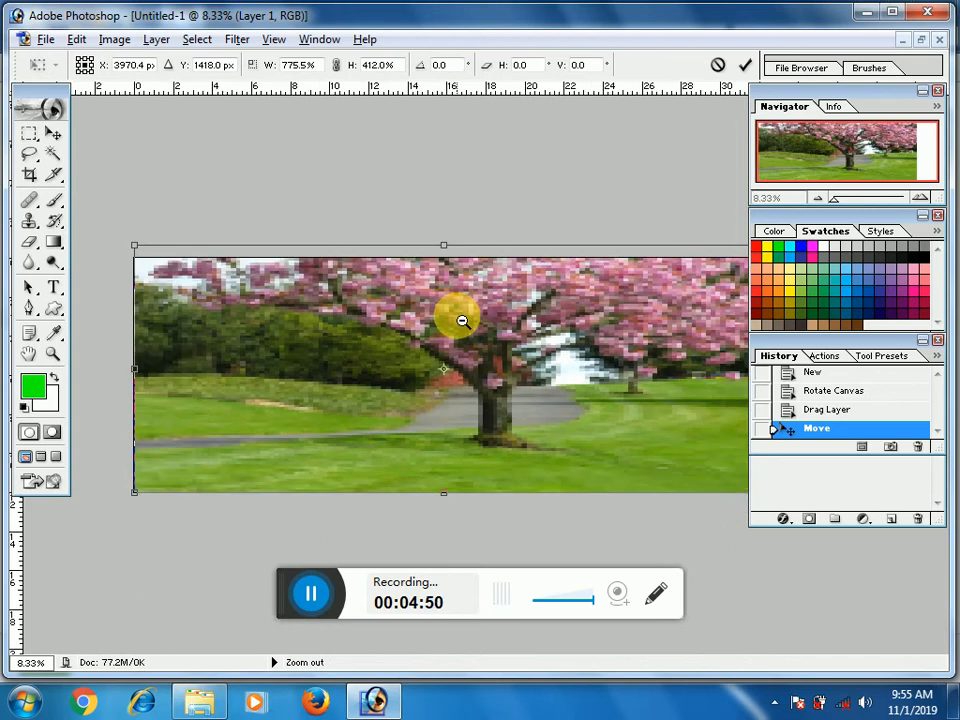
{"action": "left_click", "coordinate": [462, 320], "text": "alt"}
{"action": "left_click", "coordinate": [488, 317], "text": "alt"}
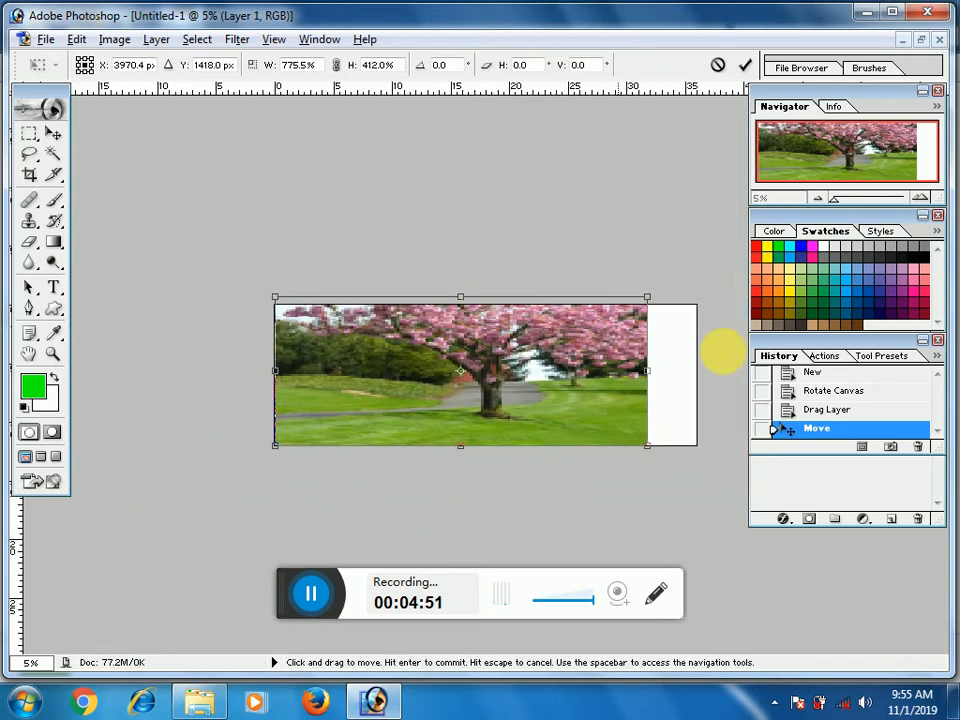
{"action": "left_click_drag", "start_coordinate": [649, 379], "coordinate": [710, 391]}
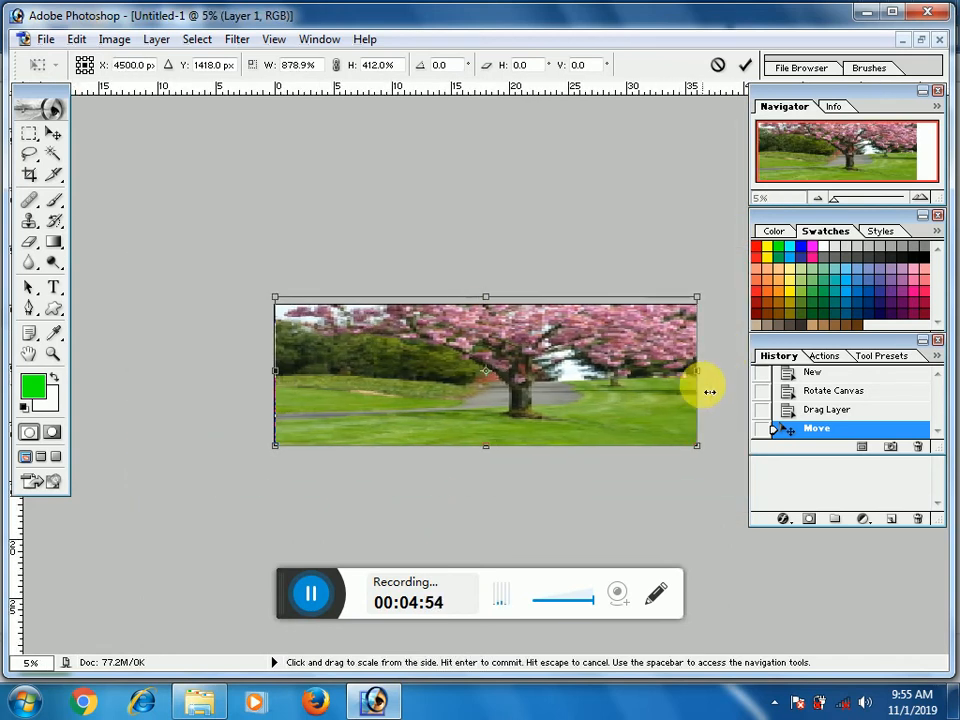
{"action": "key", "text": "Return"}
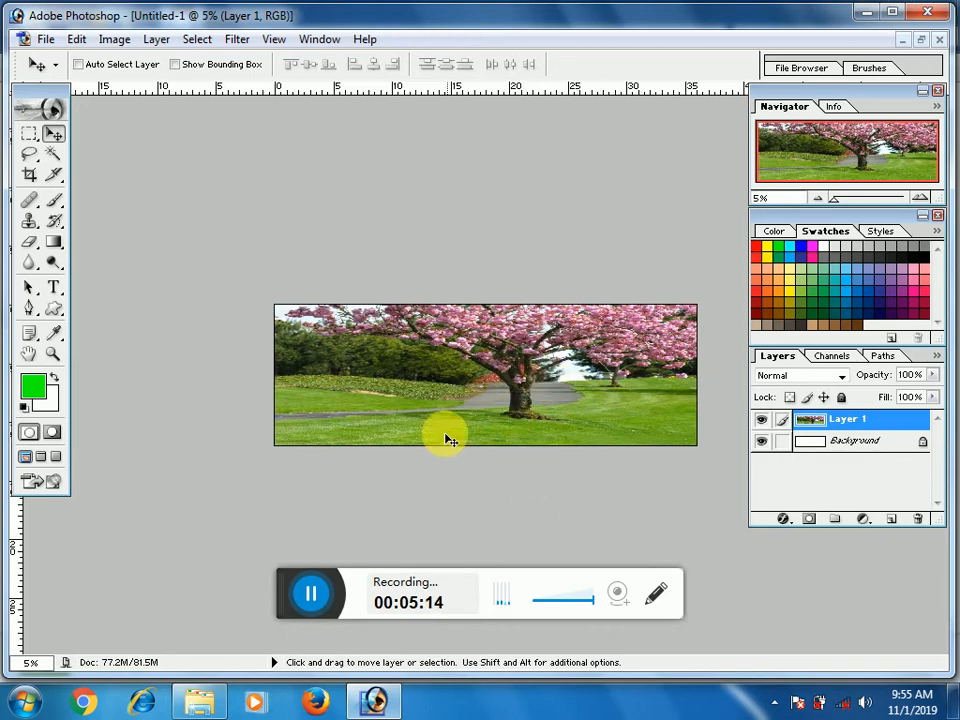
Step: Select the blossom tree layer and raise its opacity in 10% increments from 10% to 70%
{"action": "right_click", "coordinate": [488, 414]}
{"action": "left_click", "coordinate": [492, 424]}
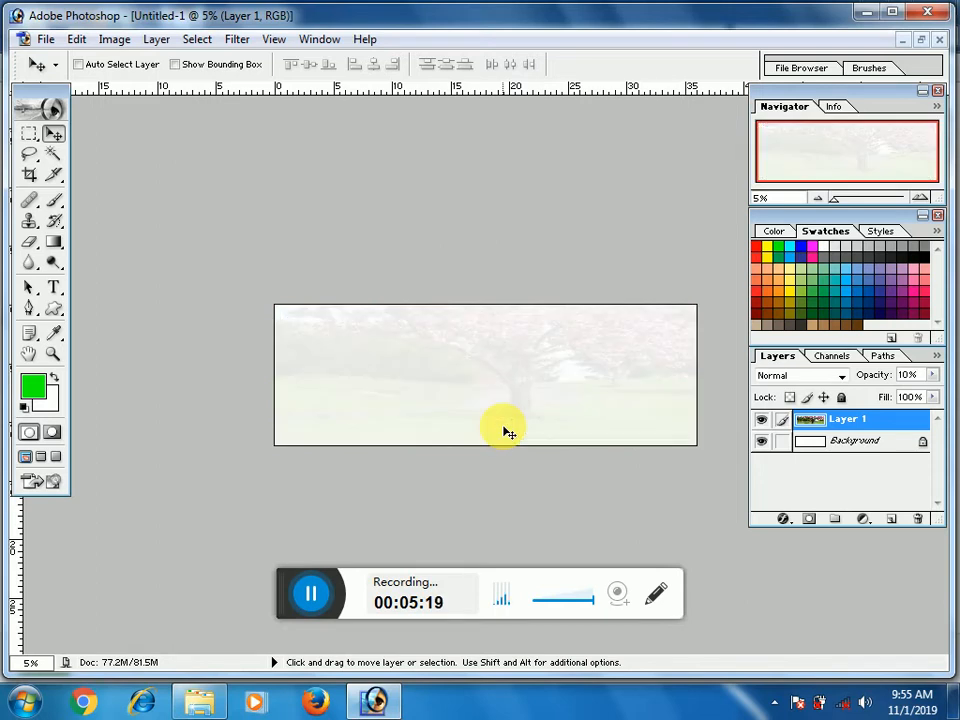
{"action": "key", "text": "2"}
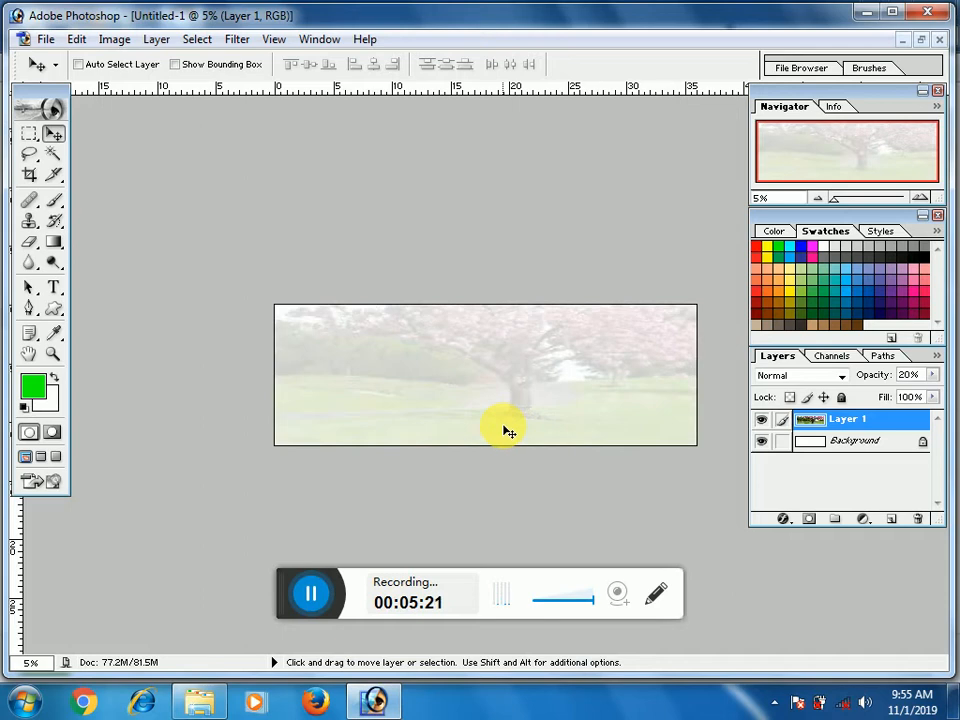
{"action": "key", "text": "3"}
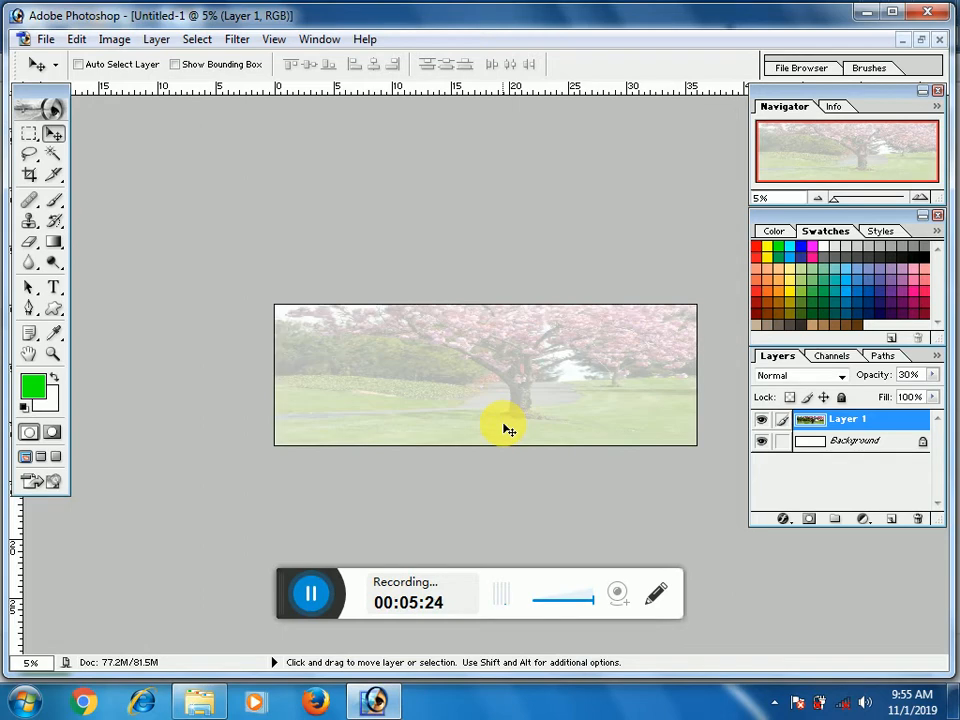
{"action": "key", "text": "4"}
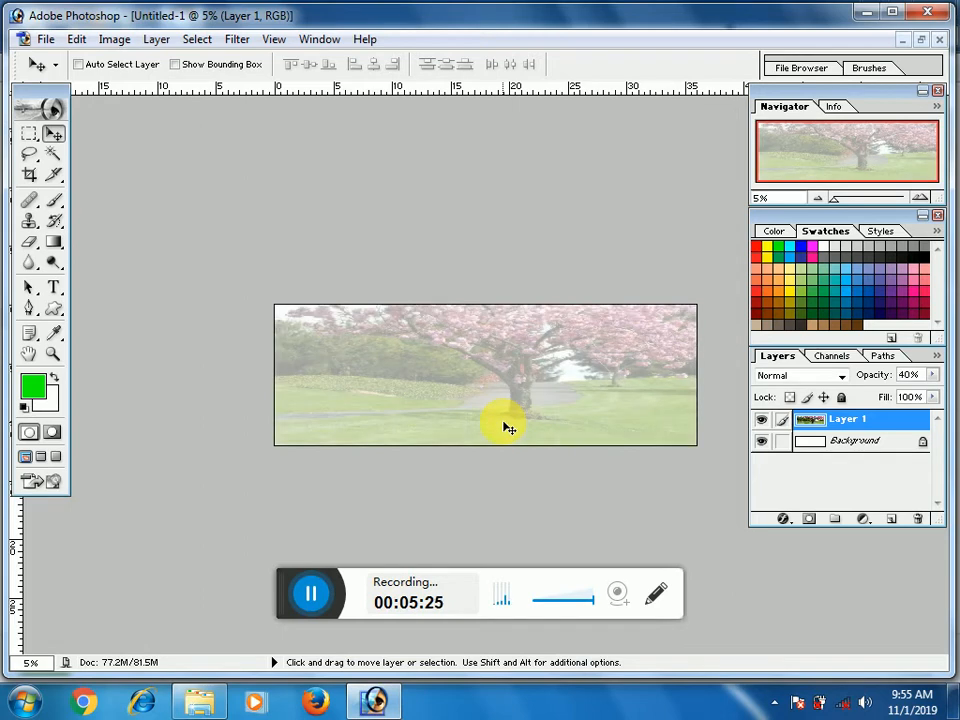
{"action": "key", "text": "5"}
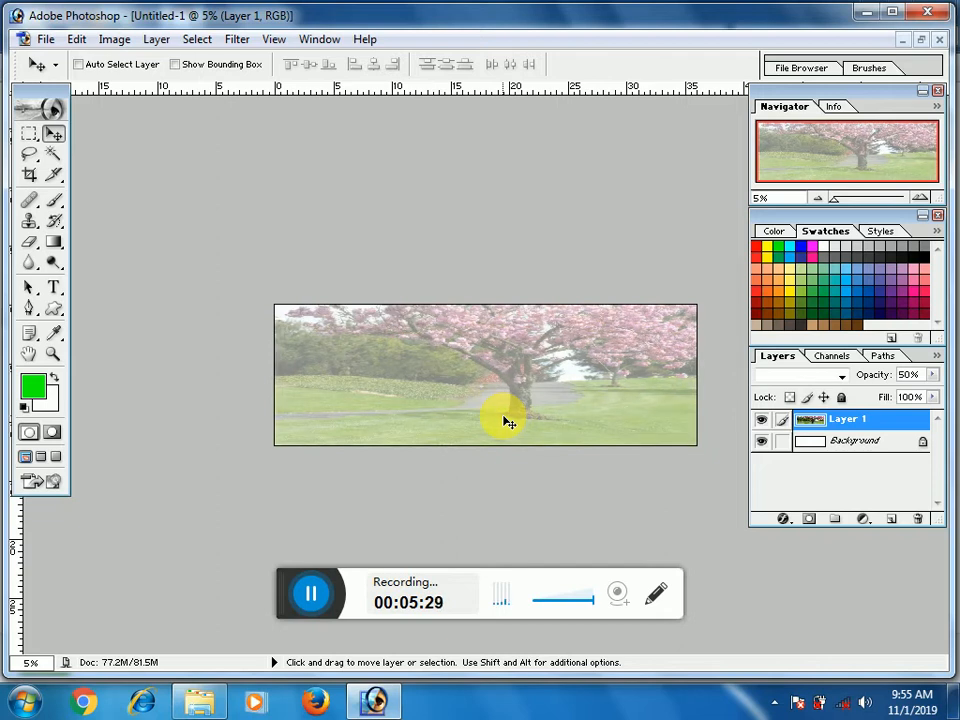
{"action": "key", "text": "6"}
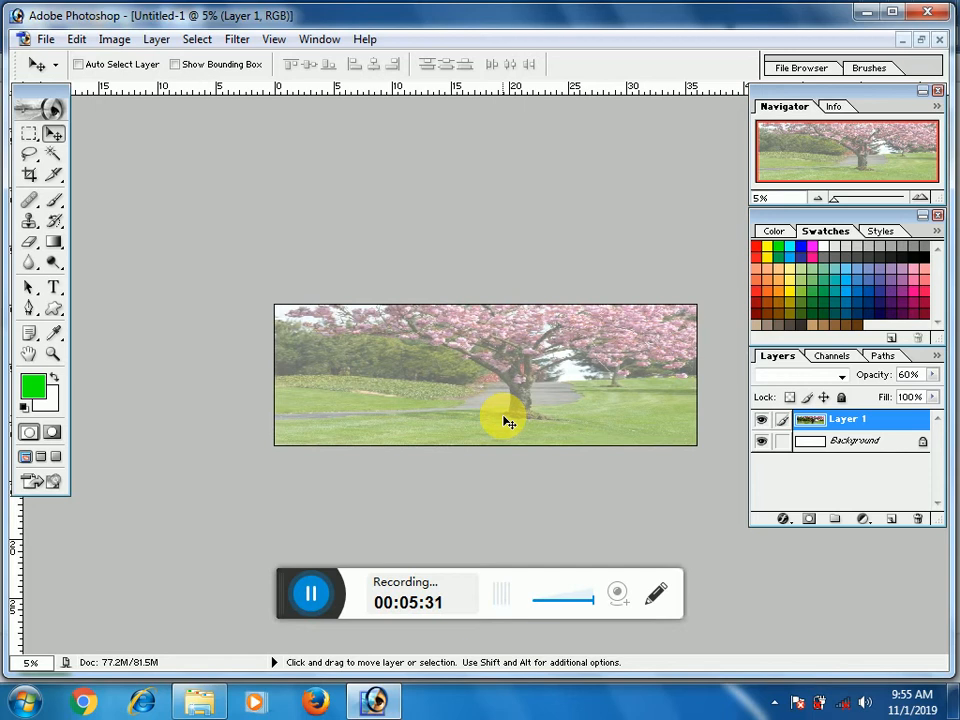
{"action": "key", "text": "7"}
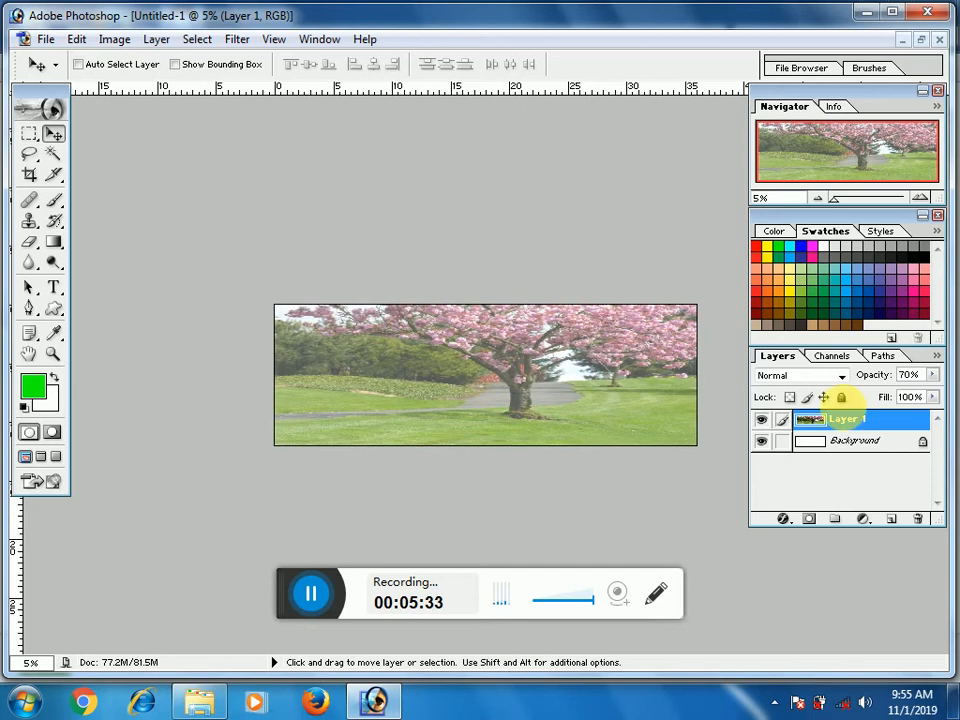
Step: Try the Luminosity, Color and Saturation blend modes on the blossom tree layer
{"action": "left_click", "coordinate": [789, 378]}
{"action": "left_click", "coordinate": [777, 682]}
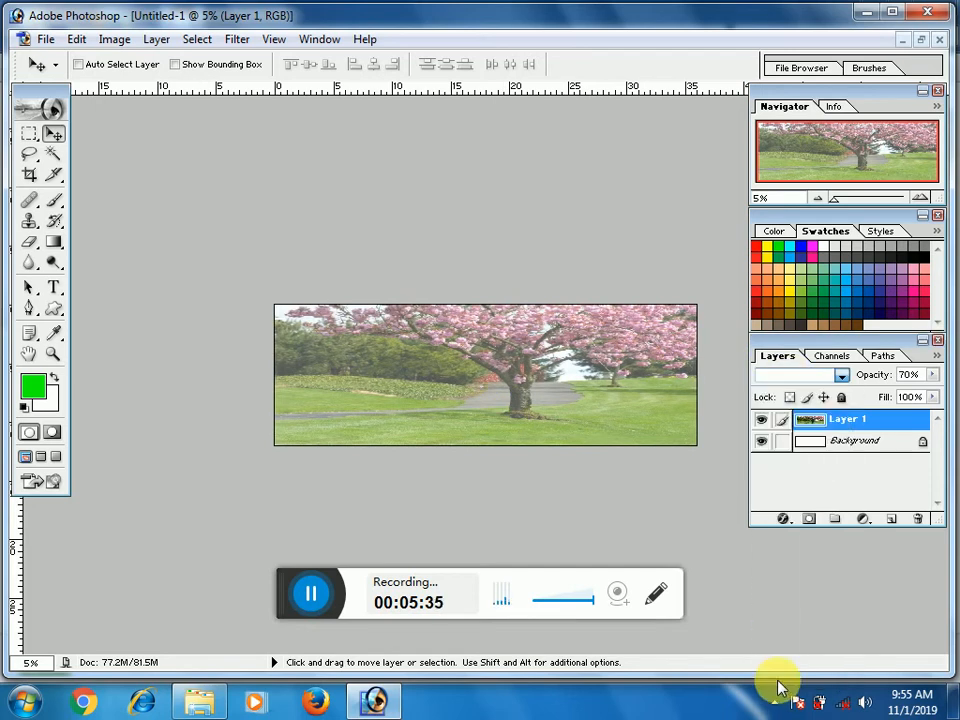
{"action": "left_click", "coordinate": [792, 380]}
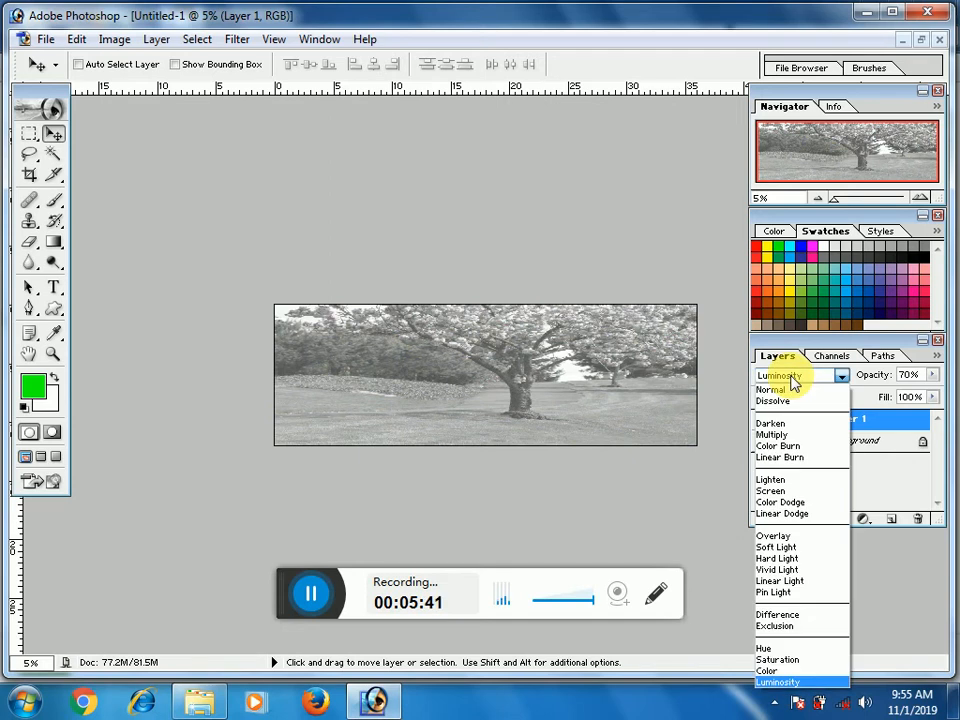
{"action": "left_click", "coordinate": [765, 671]}
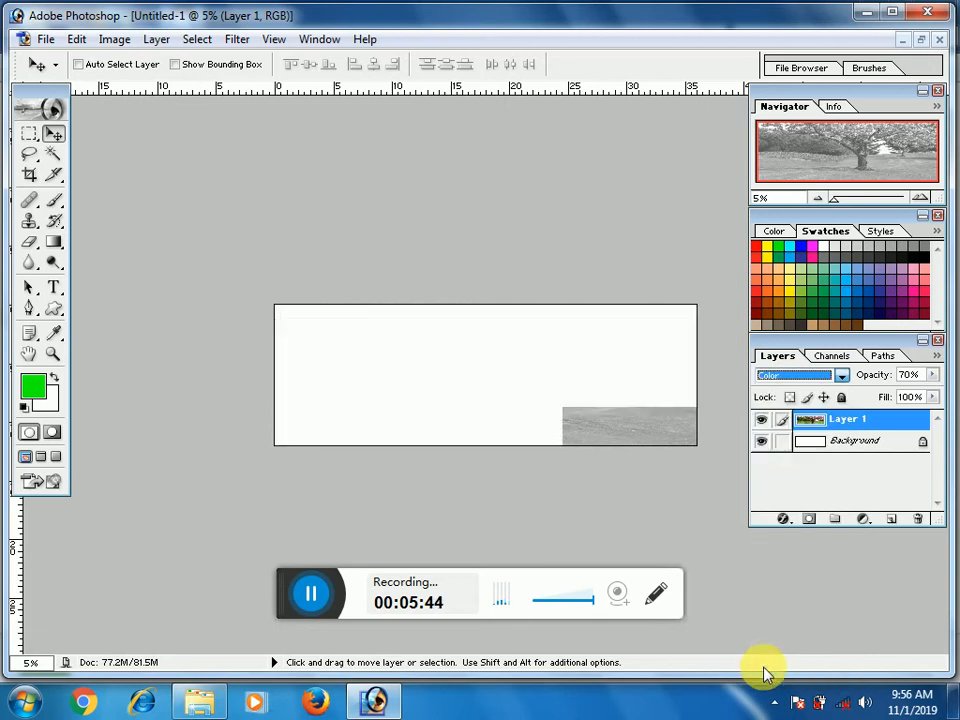
{"action": "left_click", "coordinate": [801, 380]}
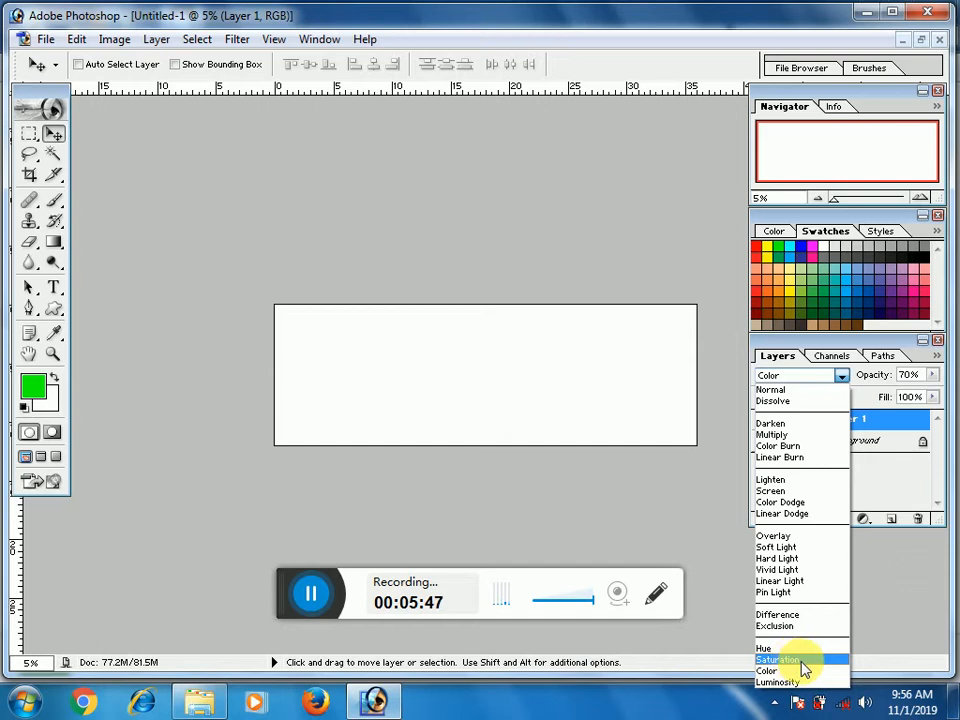
{"action": "left_click", "coordinate": [799, 662]}
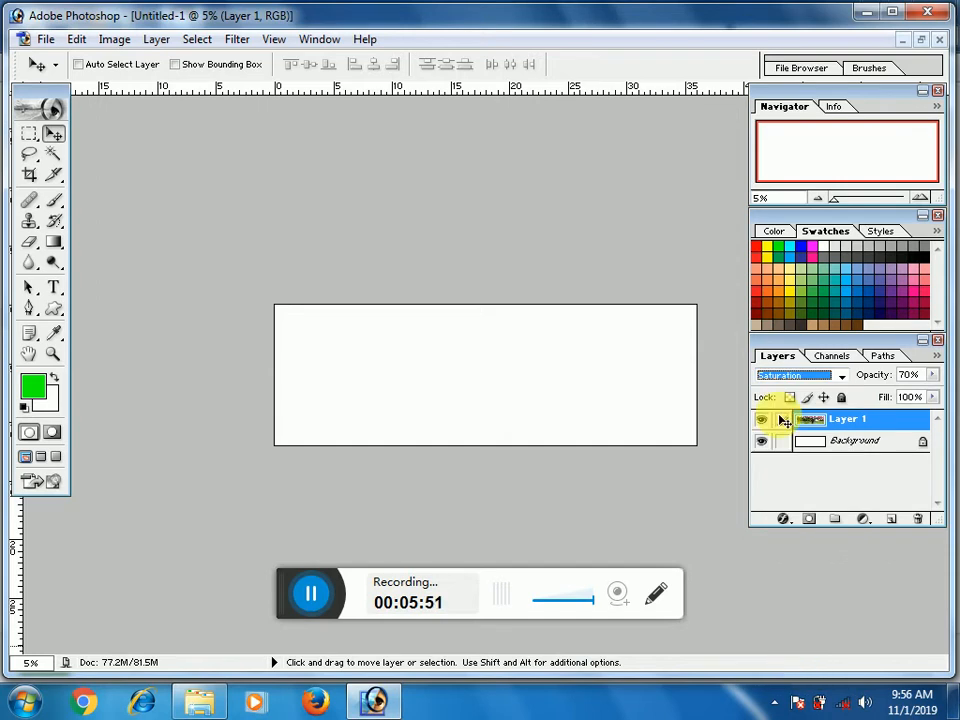
Step: Try the Dissolve, Multiply and Lighten blend modes on the blossom tree layer
{"action": "left_click", "coordinate": [783, 385]}
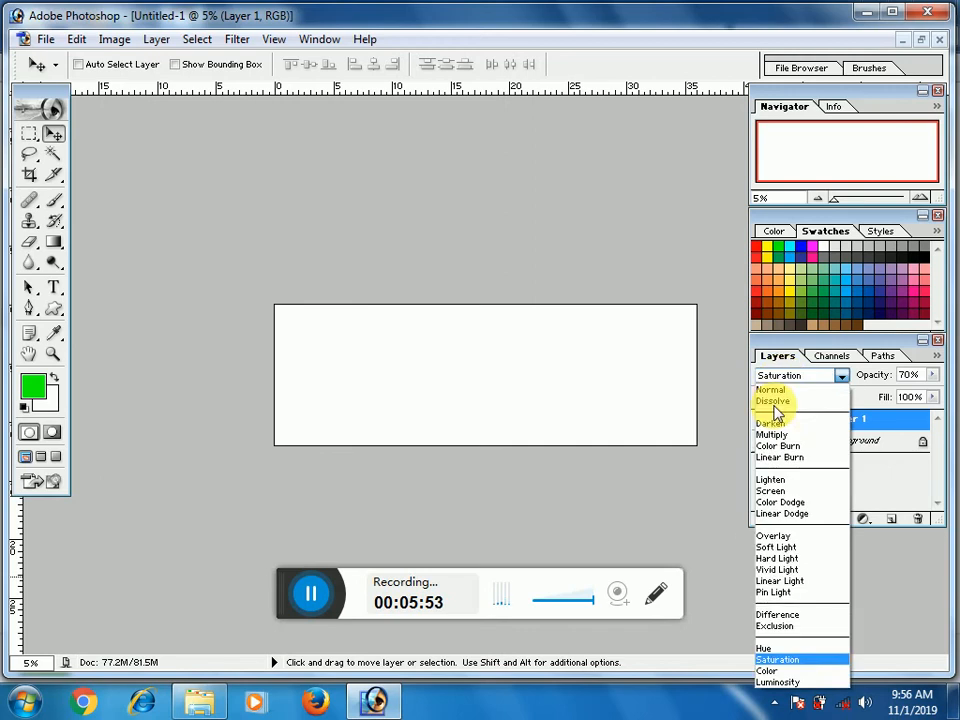
{"action": "left_click", "coordinate": [776, 400]}
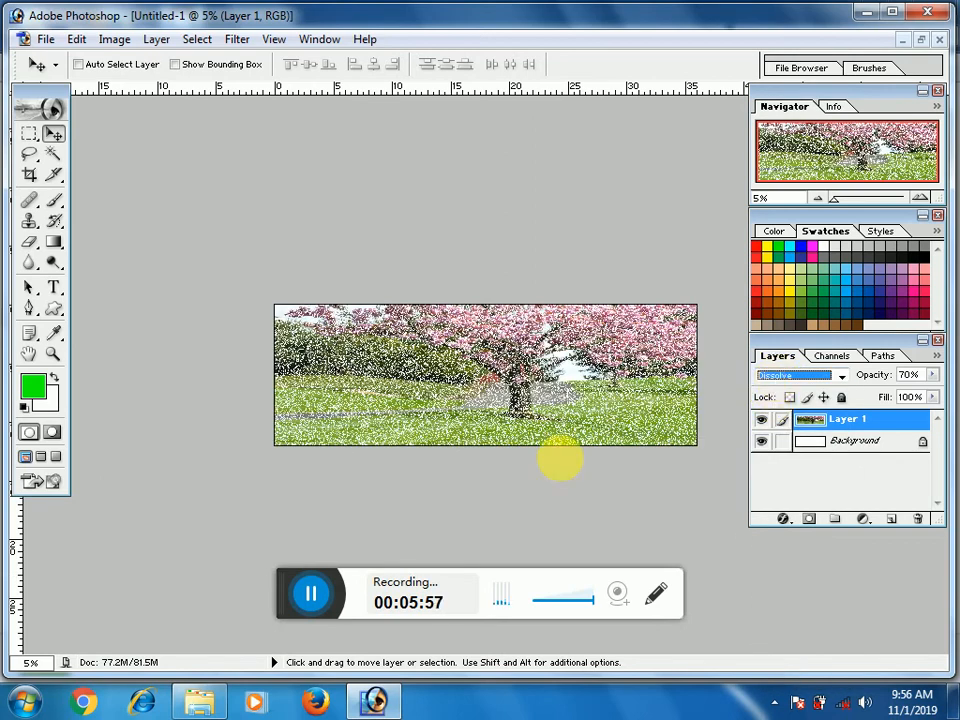
{"action": "left_click", "coordinate": [775, 377]}
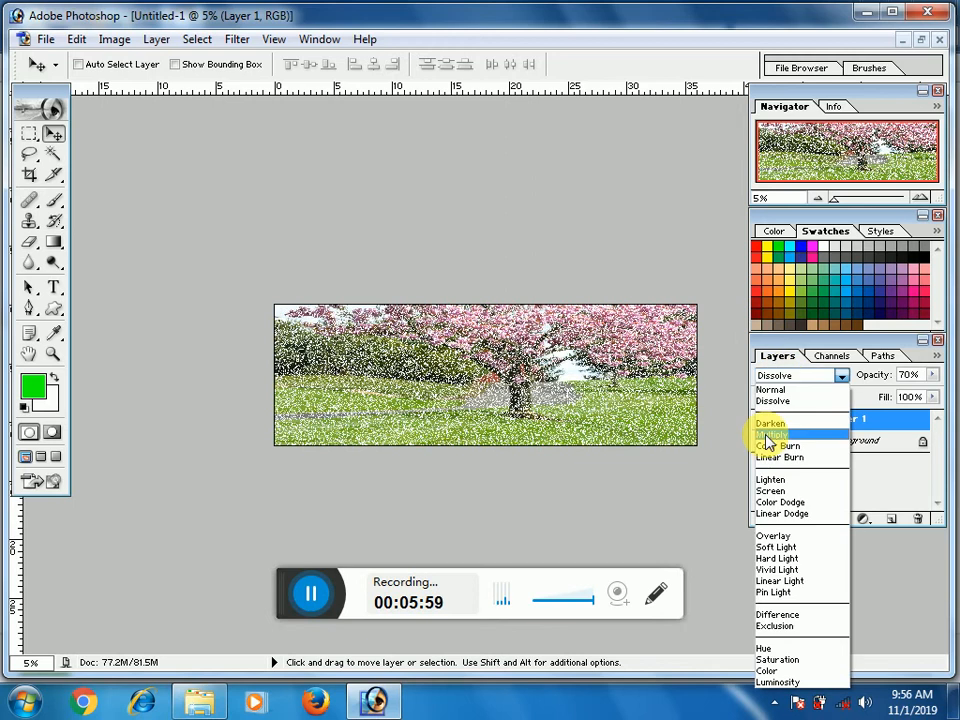
{"action": "left_click", "coordinate": [767, 436]}
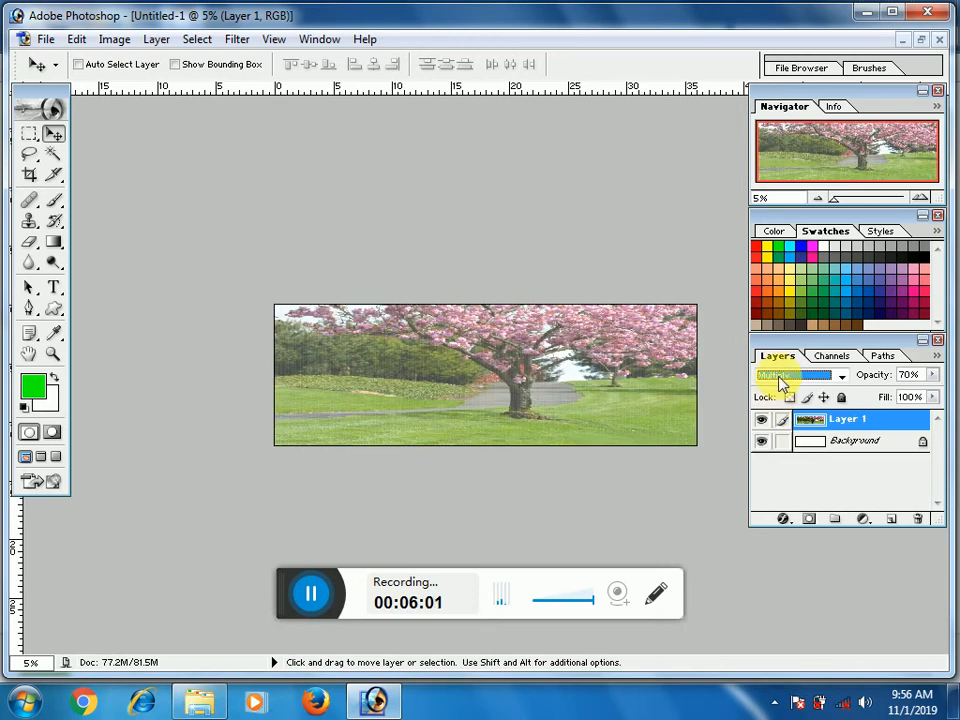
{"action": "left_click", "coordinate": [782, 384]}
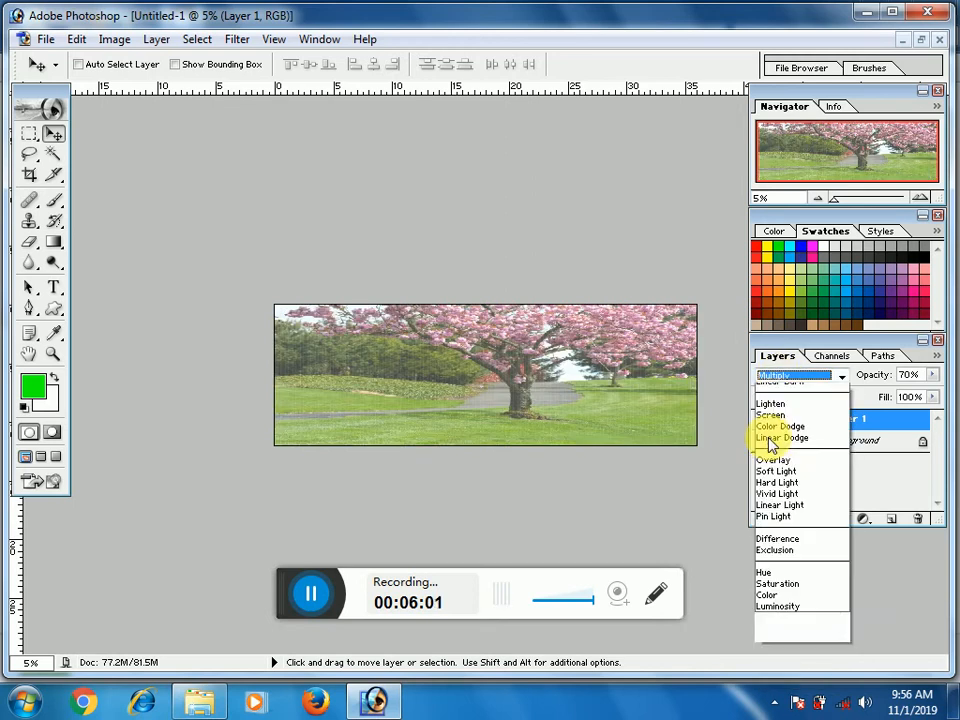
{"action": "left_click", "coordinate": [770, 485]}
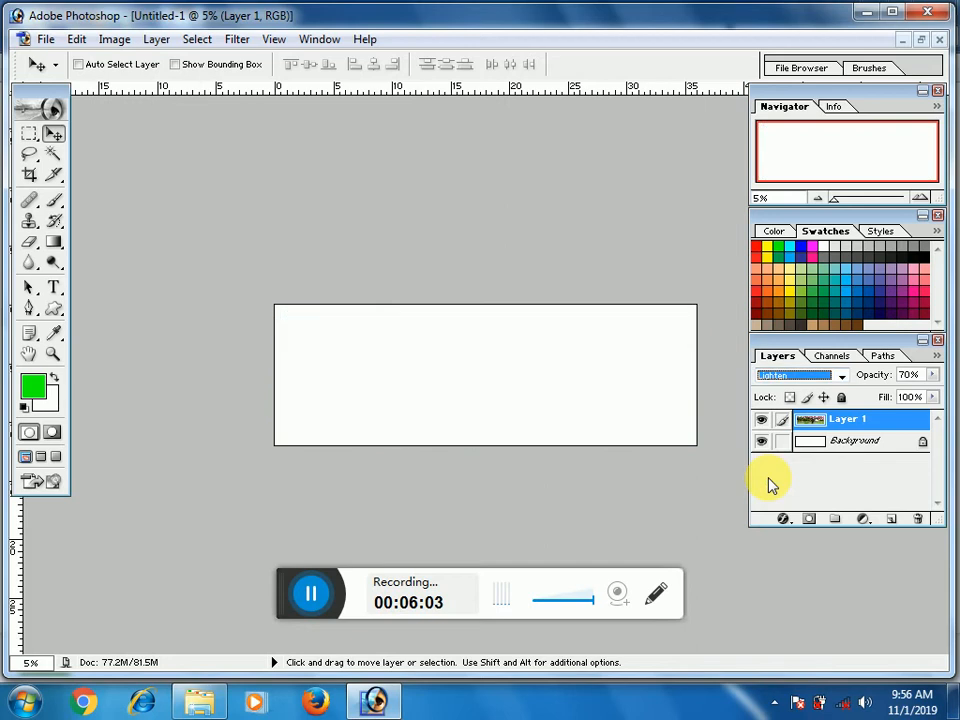
Step: Try the Screen, Color Dodge, Pin Light, Saturation and Darken blend modes on the blossom tree layer
{"action": "left_click", "coordinate": [792, 378]}
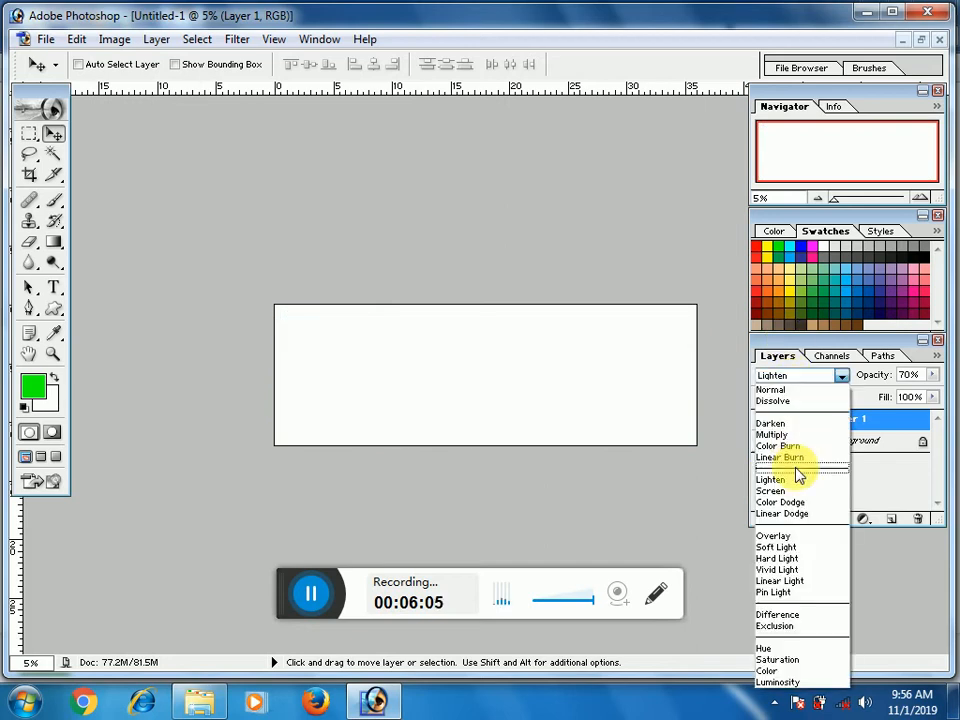
{"action": "left_click", "coordinate": [790, 491]}
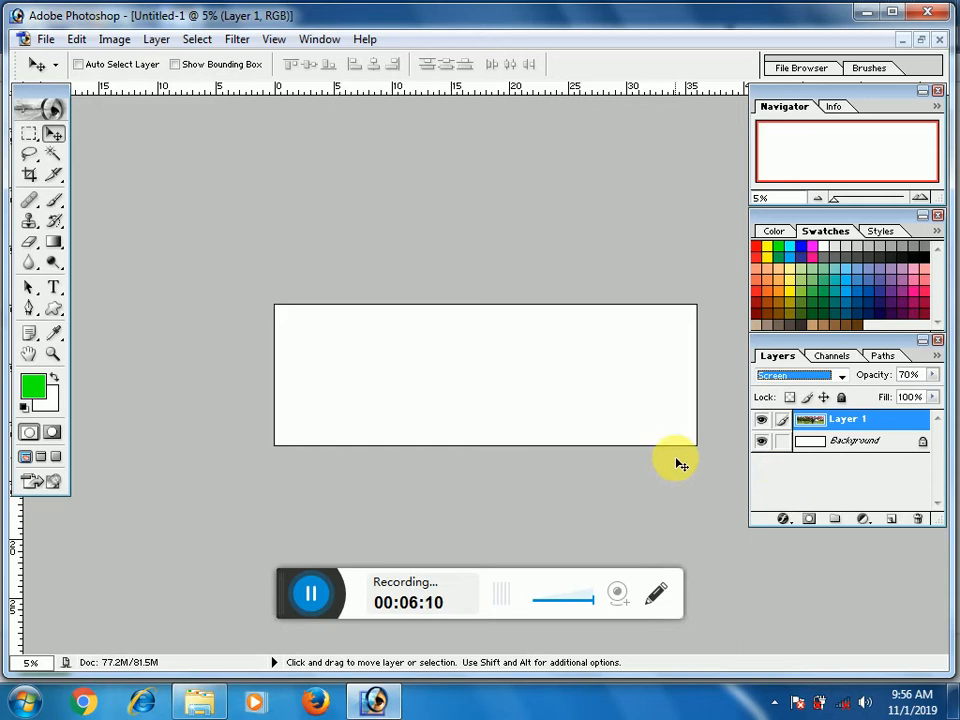
{"action": "scroll", "coordinate": [808, 379], "scroll_direction": "down", "scroll_amount": 1}
{"action": "left_click", "coordinate": [810, 379]}
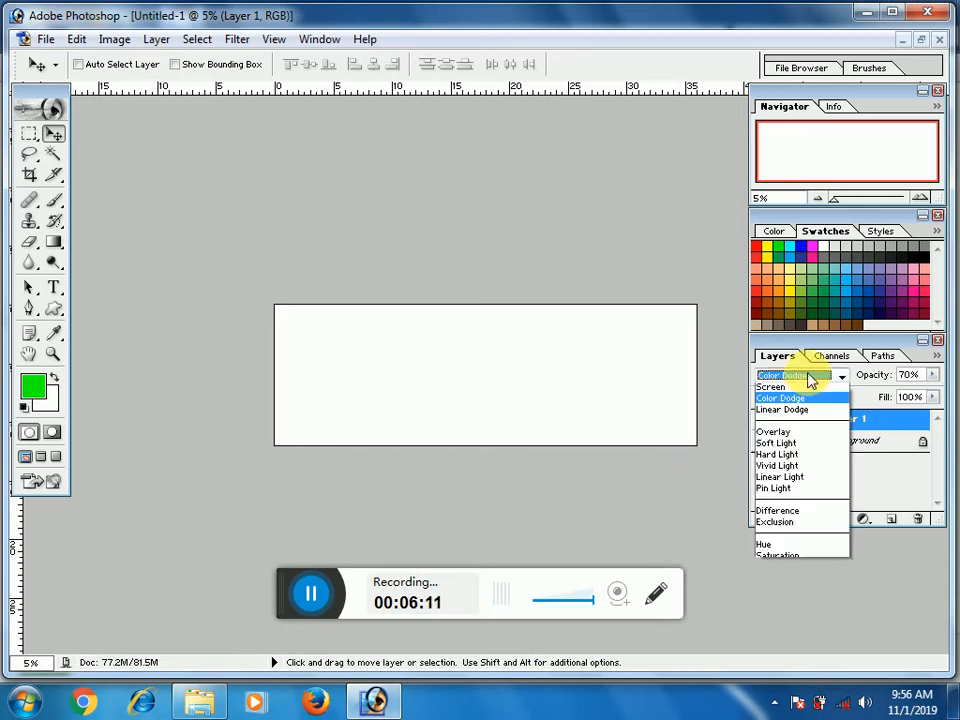
{"action": "left_click", "coordinate": [780, 593]}
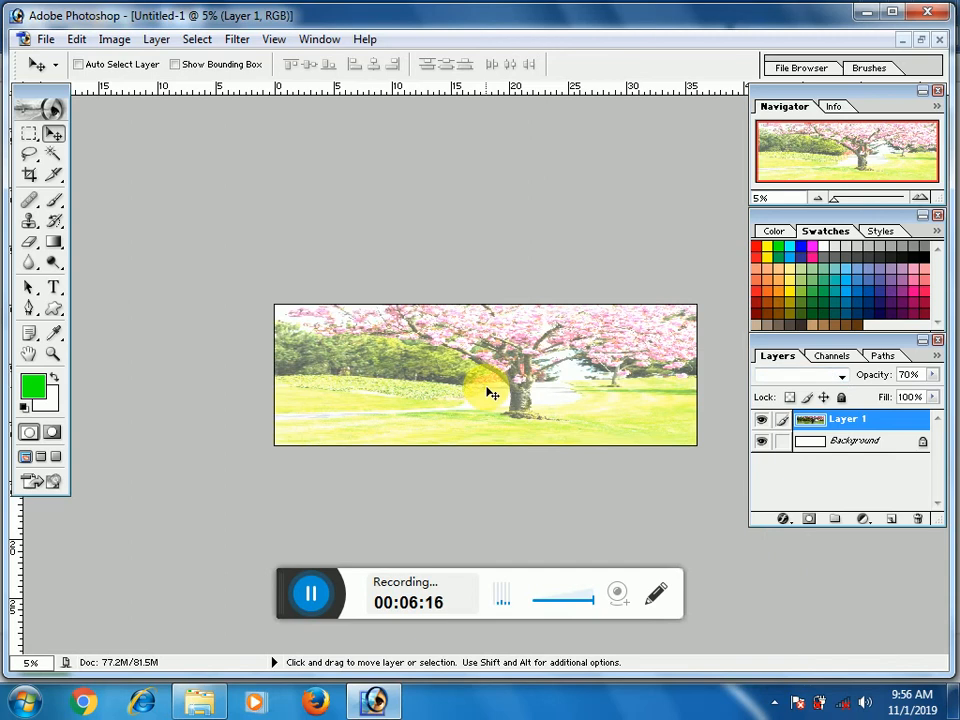
{"action": "scroll", "coordinate": [531, 381], "scroll_direction": "down", "scroll_amount": 4}
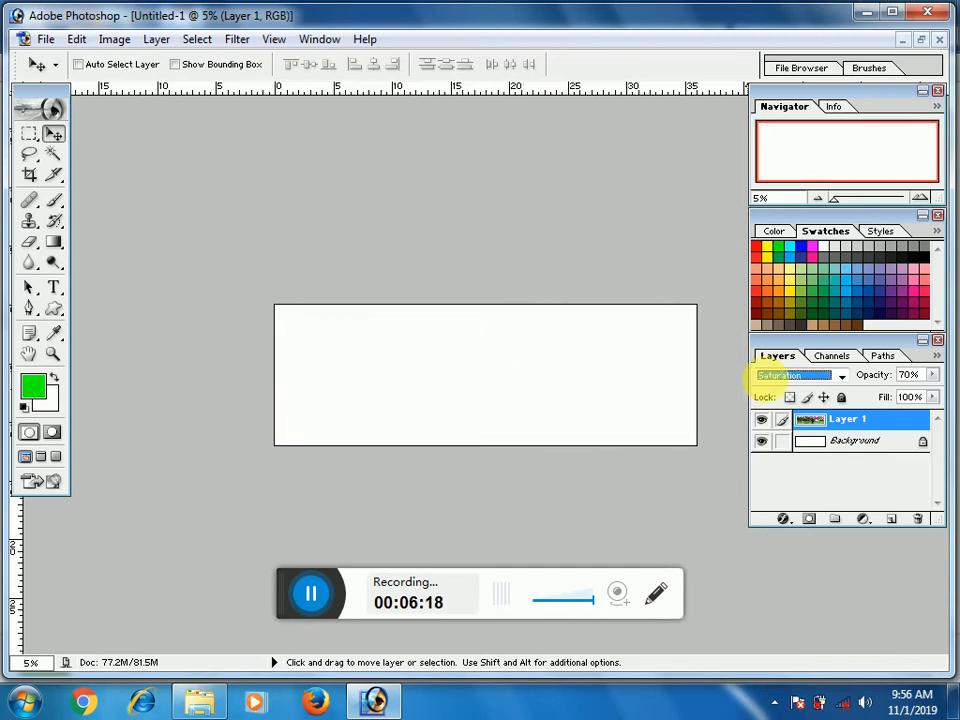
{"action": "left_click", "coordinate": [782, 378]}
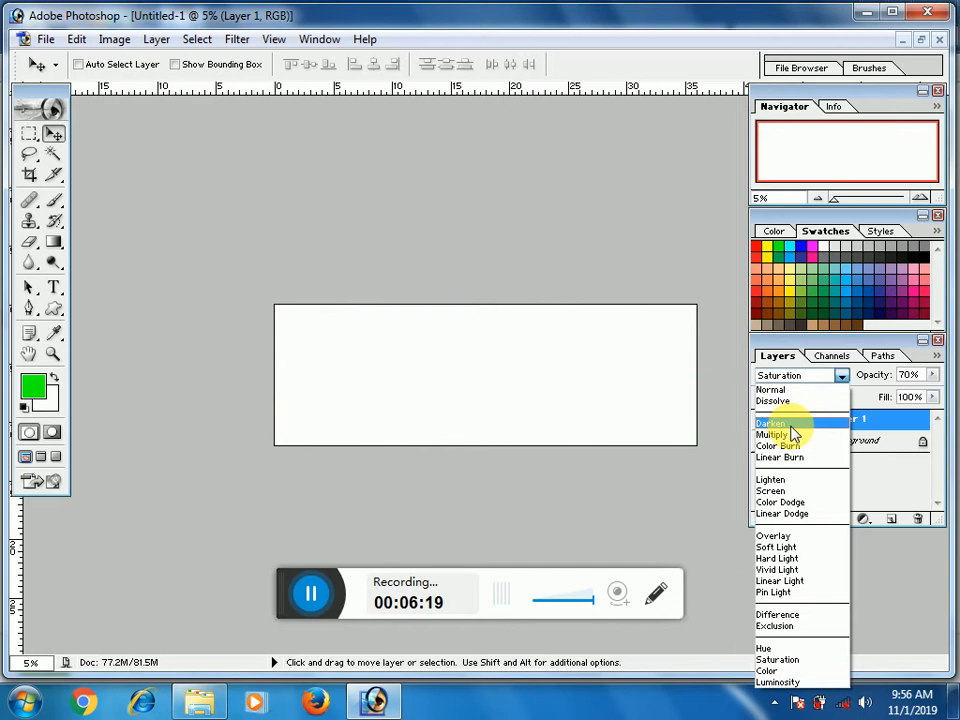
{"action": "left_click", "coordinate": [790, 424]}
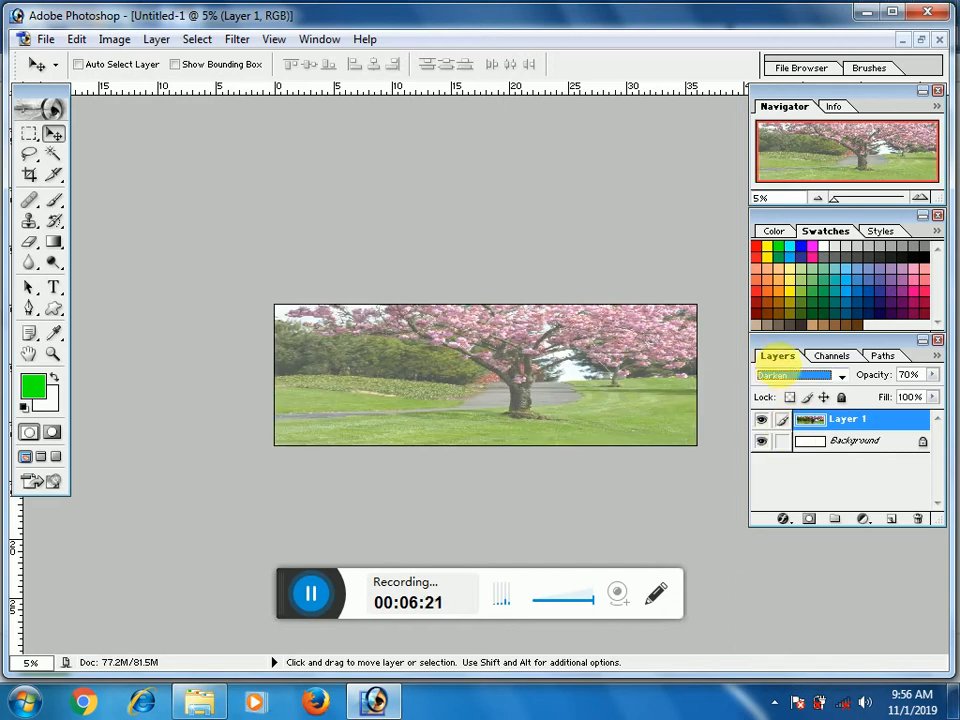
Step: Set the blossom tree layer's blend mode to Dissolve and inspect the grainy effect up close
{"action": "left_click", "coordinate": [776, 384]}
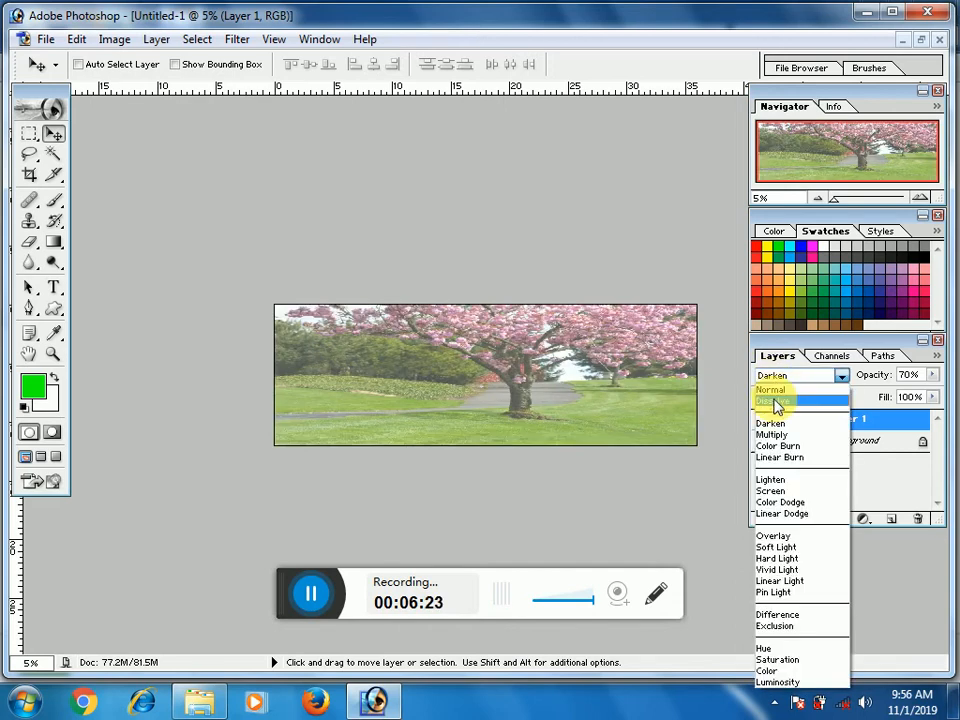
{"action": "left_click", "coordinate": [776, 400]}
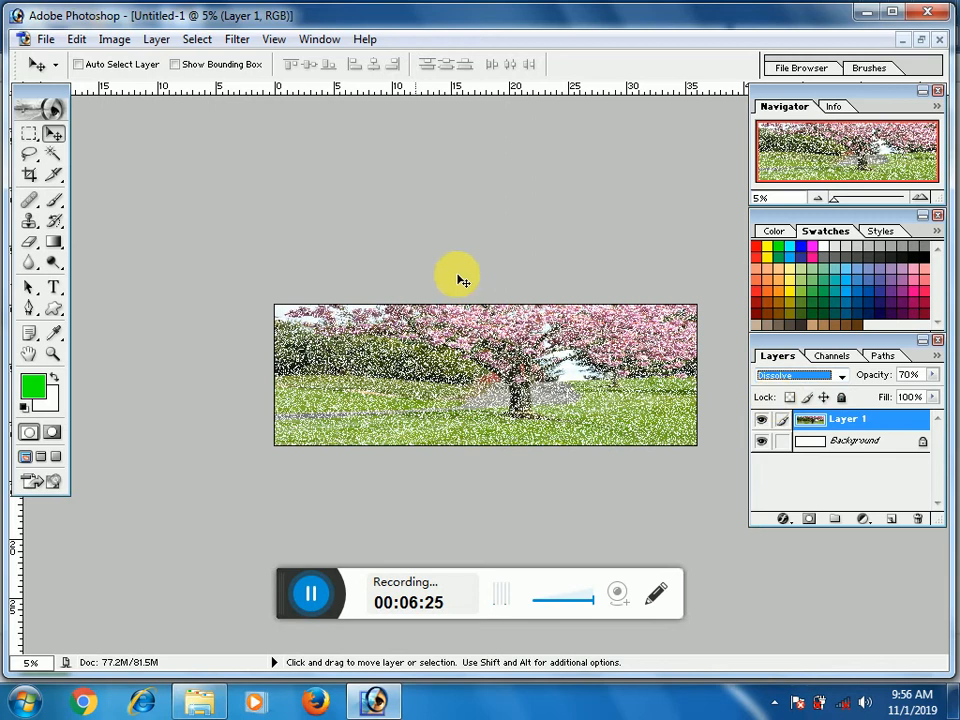
{"action": "left_click", "coordinate": [467, 278]}
{"action": "scroll", "coordinate": [473, 290], "scroll_direction": "up", "scroll_amount": 5}
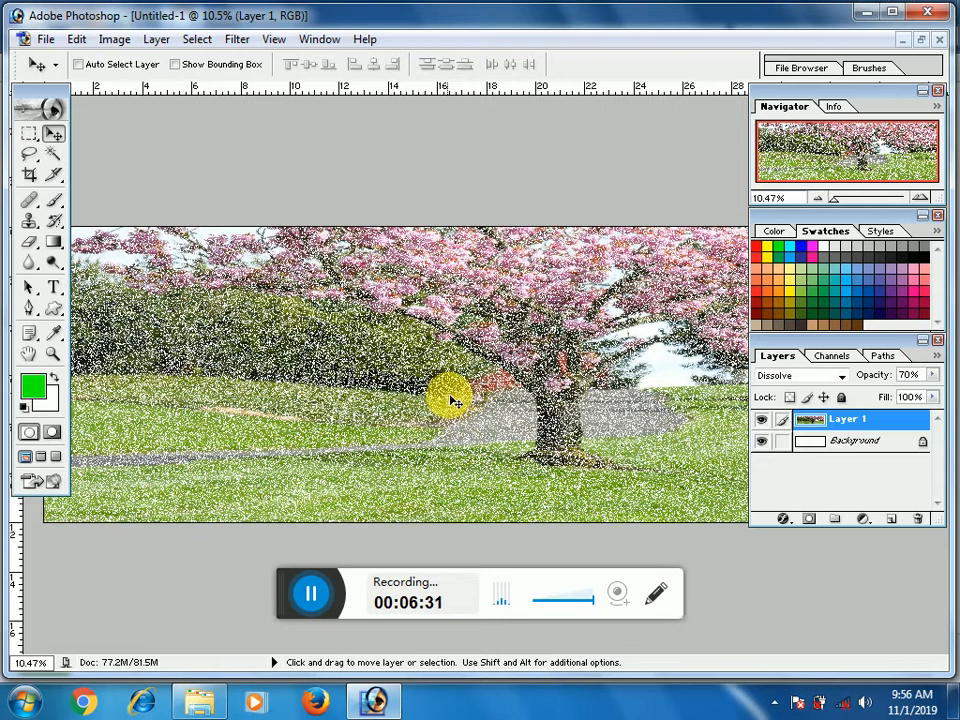
{"action": "left_click", "coordinate": [530, 398], "text": "alt"}
{"action": "left_click", "coordinate": [530, 398], "text": "alt"}
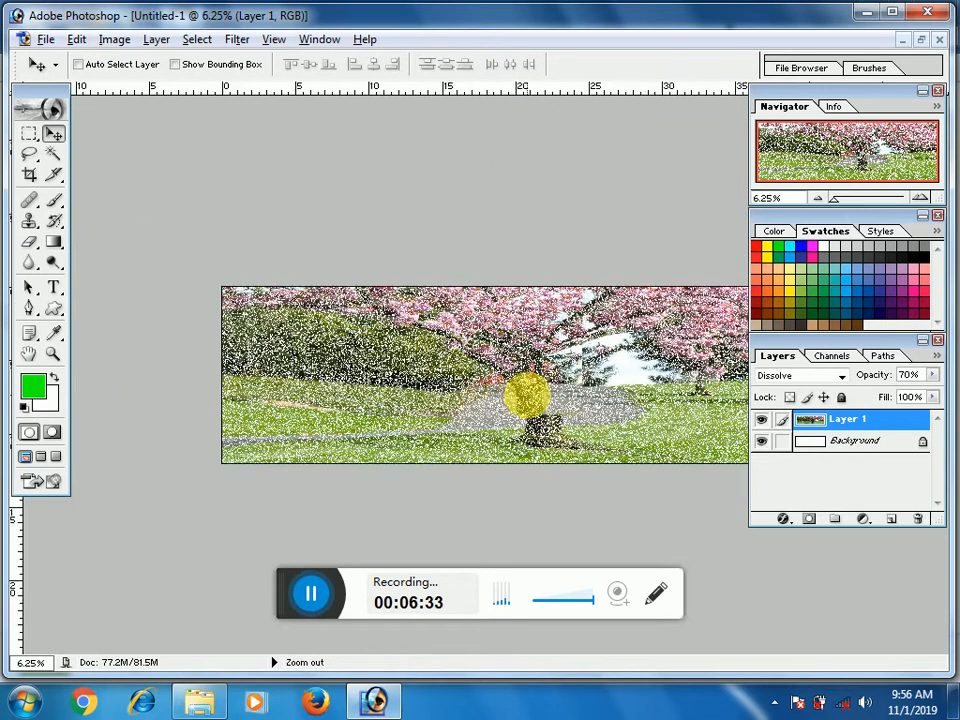
{"action": "left_click", "coordinate": [920, 45]}
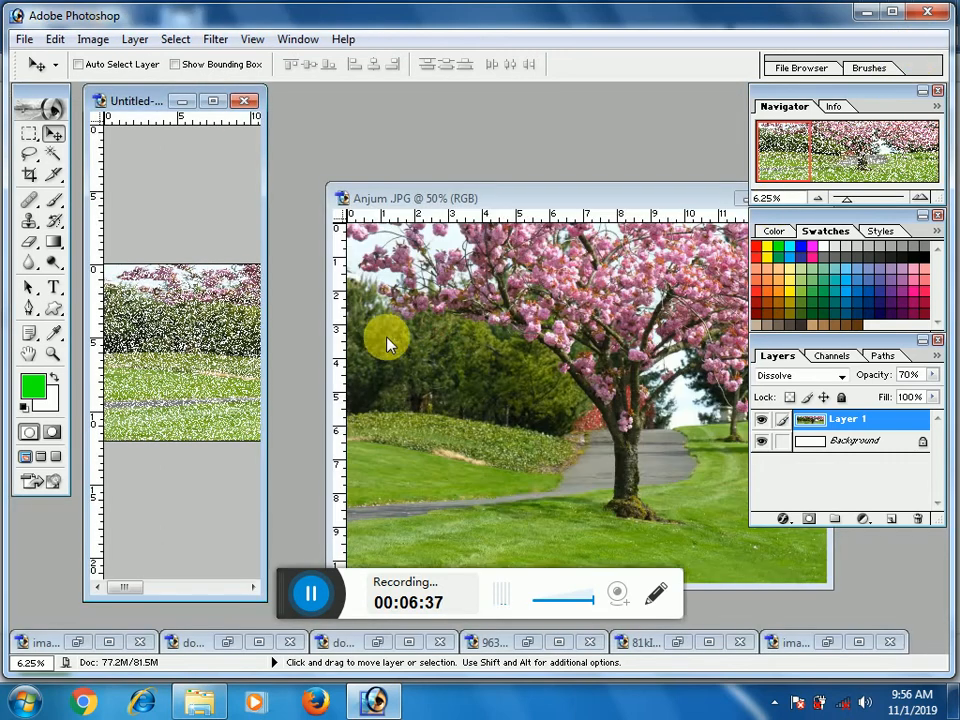
{"action": "left_click", "coordinate": [216, 104]}
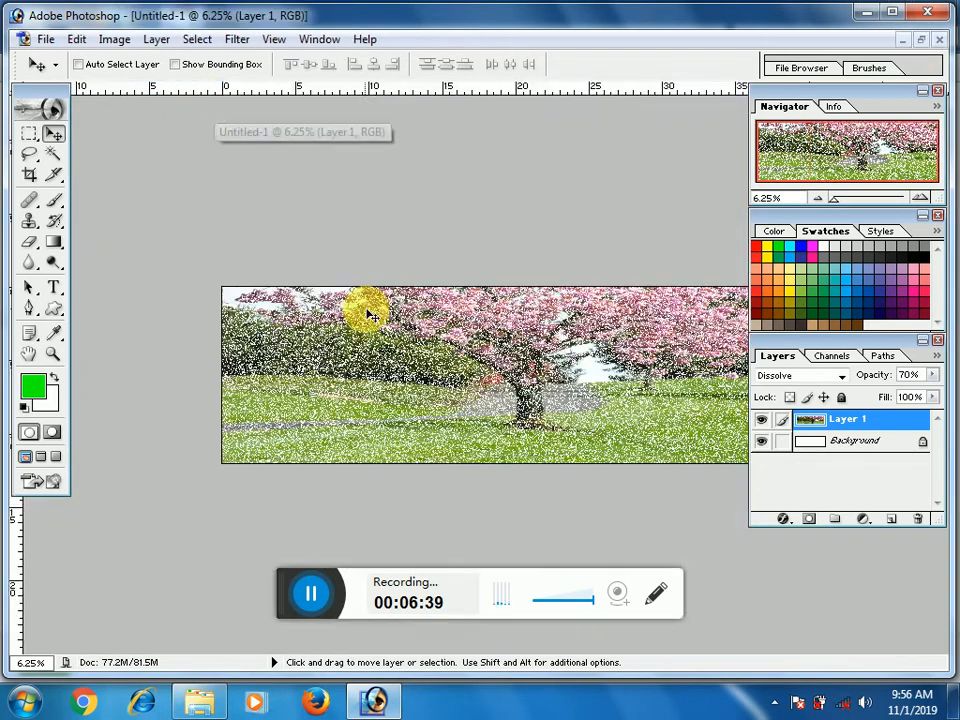
{"action": "left_click", "coordinate": [922, 42]}
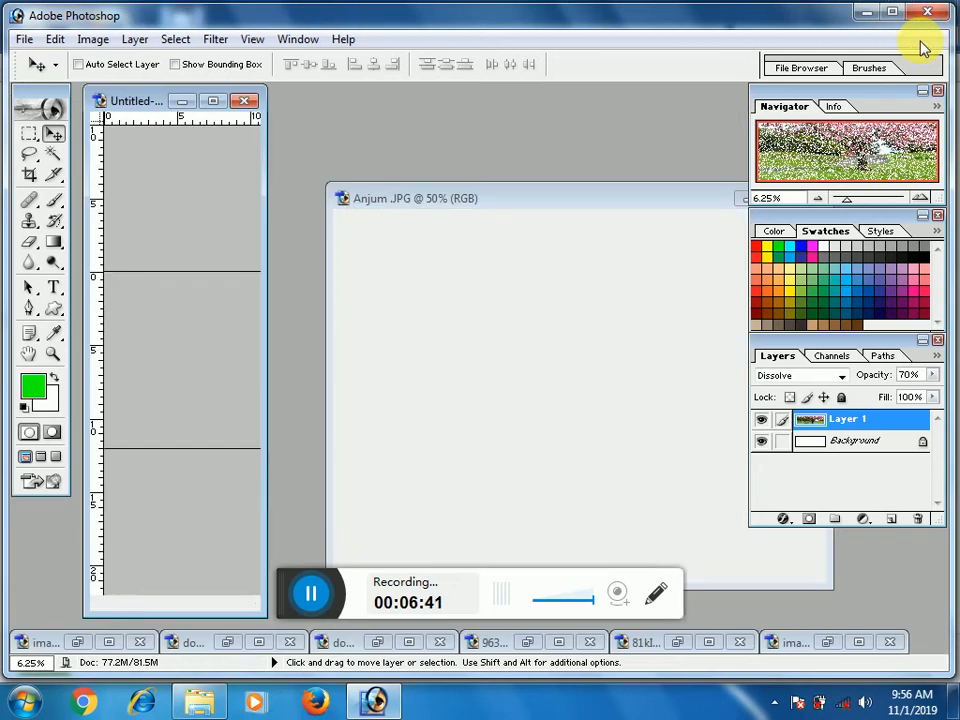
{"action": "left_click", "coordinate": [213, 101]}
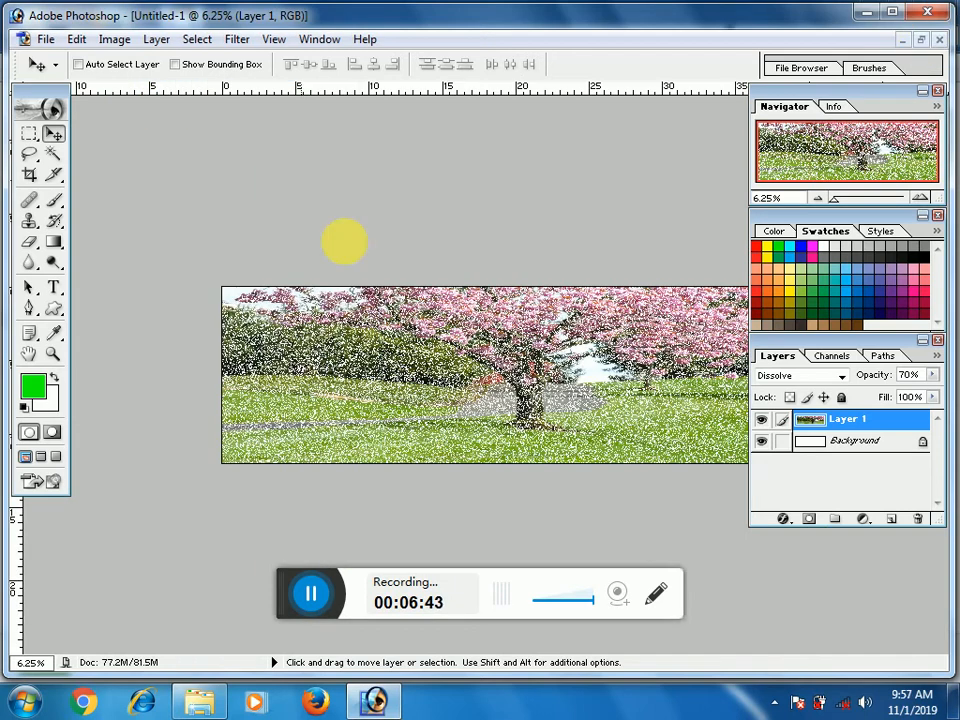
Step: Copy the pink headscarf portrait from its own image into the banner as a new layer
{"action": "left_click", "coordinate": [919, 42]}
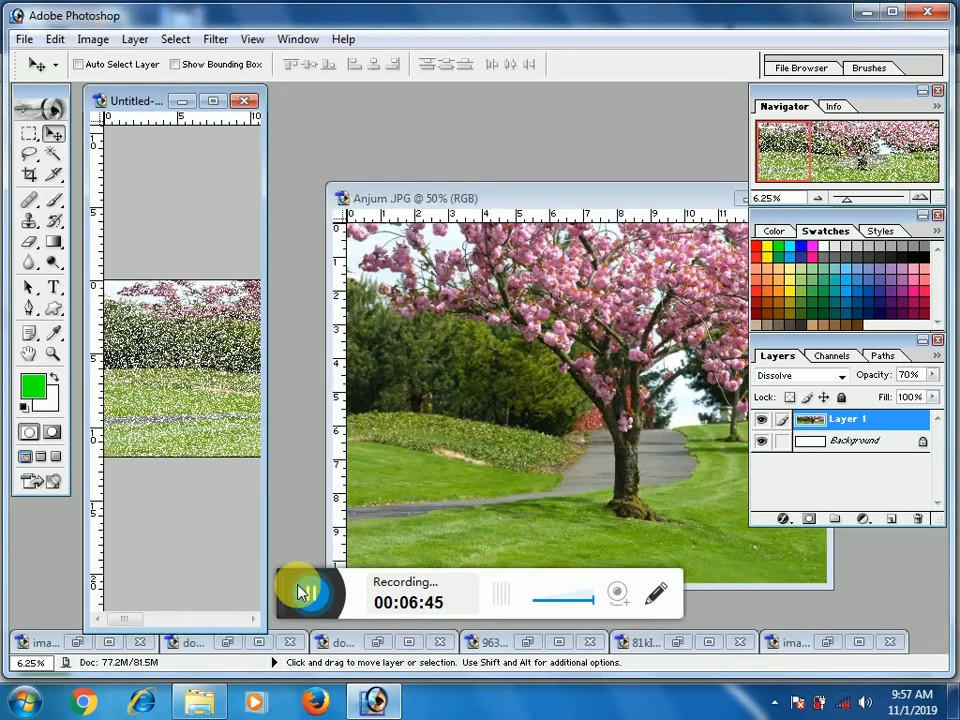
{"action": "left_click", "coordinate": [822, 643]}
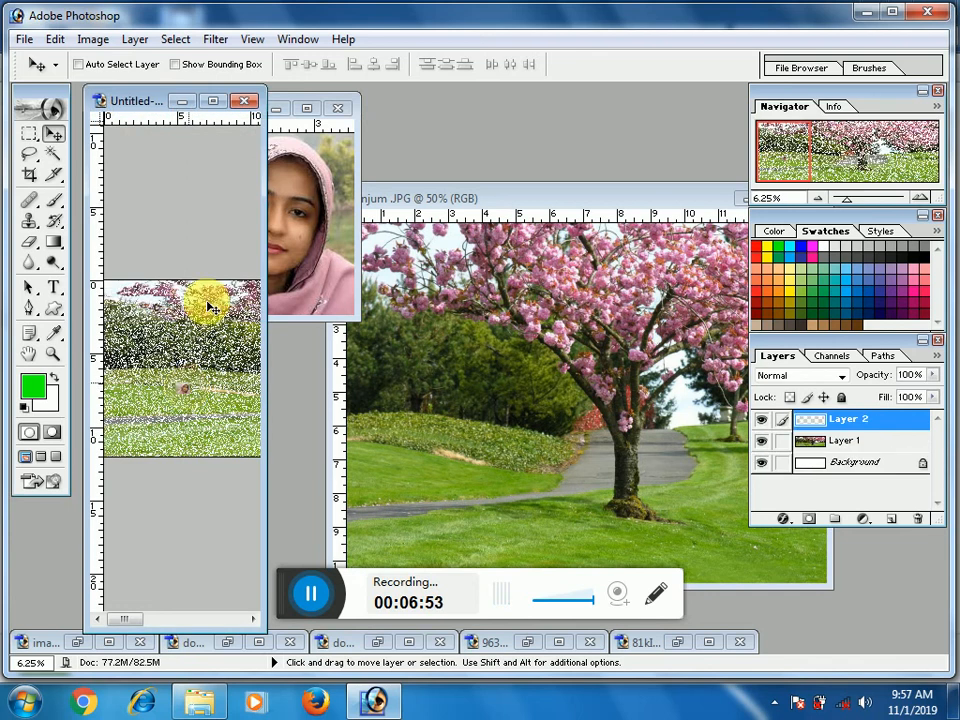
{"action": "left_click", "coordinate": [220, 103]}
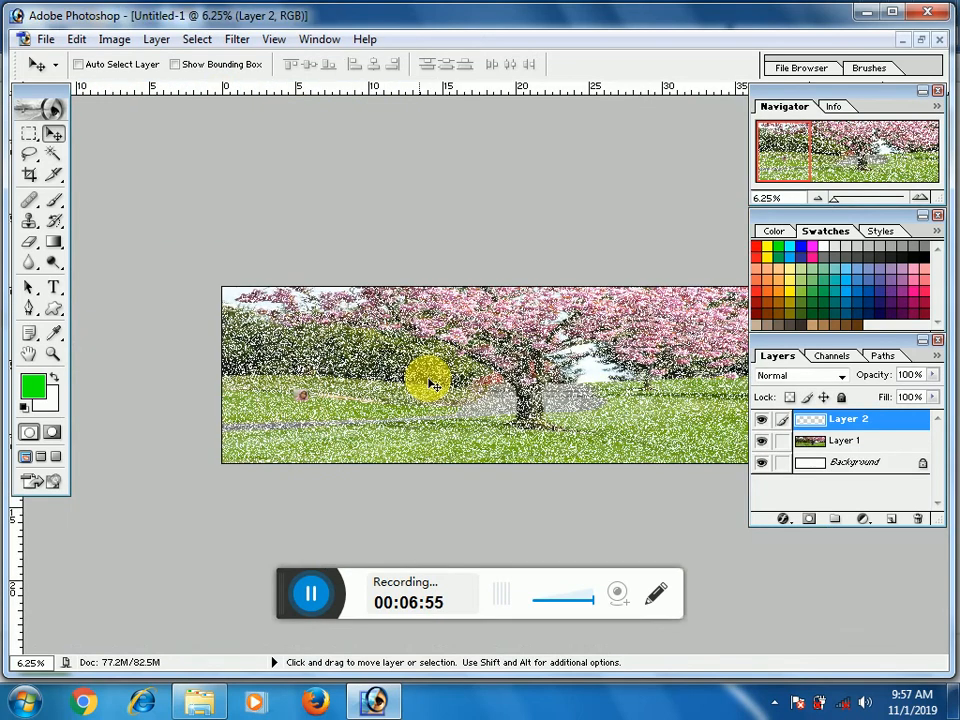
{"action": "key", "text": "ctrl+0"}
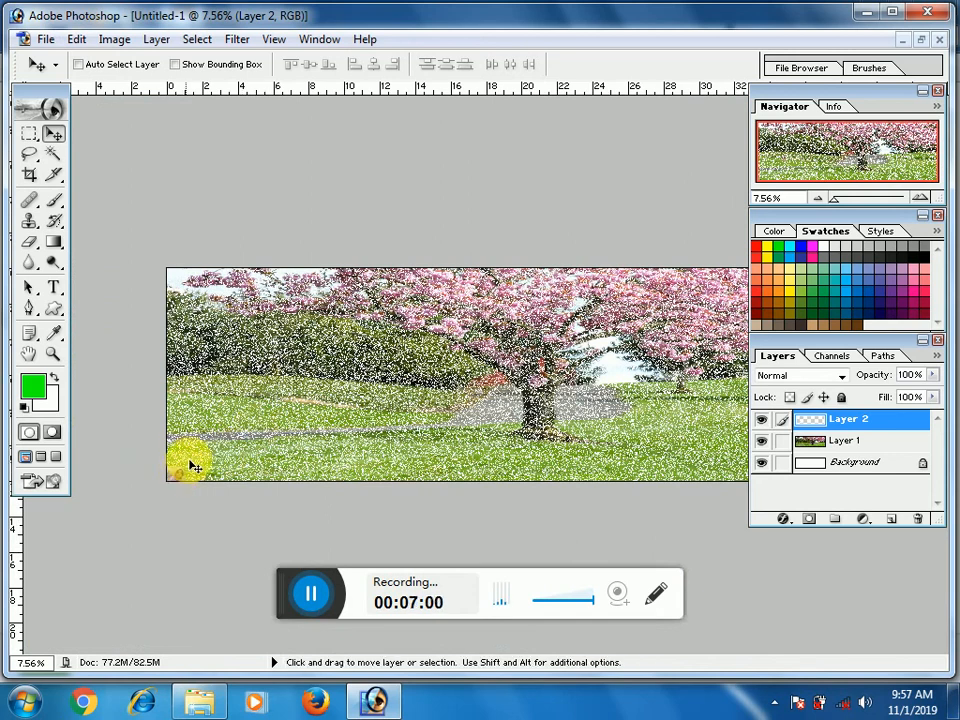
Step: Enlarge the headscarf portrait so it covers the left end of the banner nearly to its full height
{"action": "key", "text": "ctrl+t"}
{"action": "left_click_drag", "start_coordinate": [190, 466], "coordinate": [396, 285]}
{"action": "key", "text": "Return"}
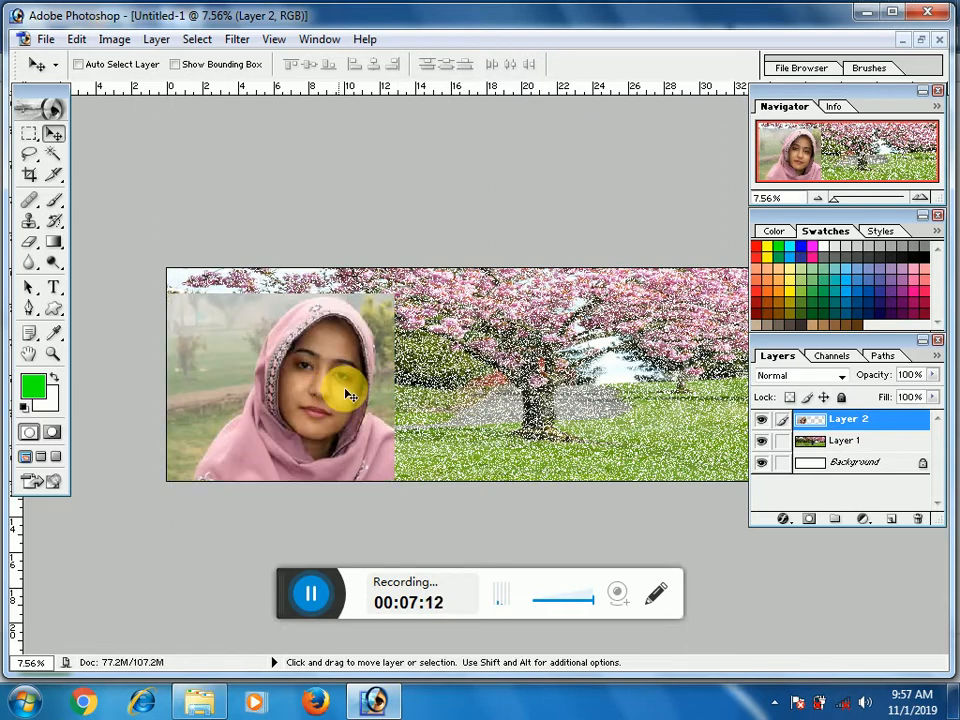
Step: Add a Hide All layer mask to the headscarf portrait layer
{"action": "left_click", "coordinate": [156, 40]}
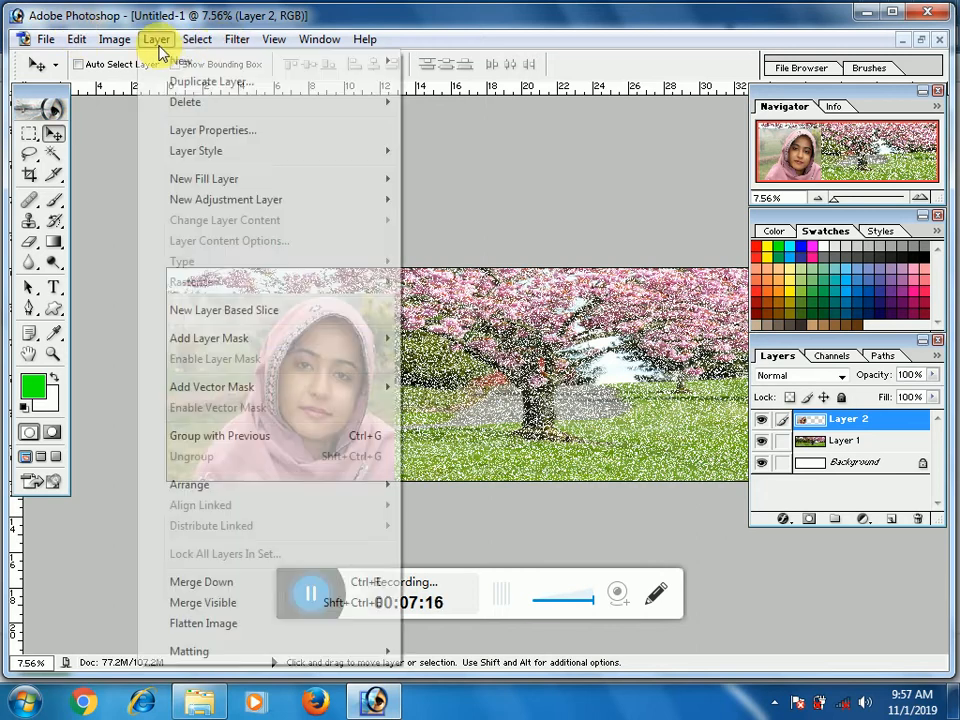
{"action": "mouse_move", "coordinate": [210, 349]}
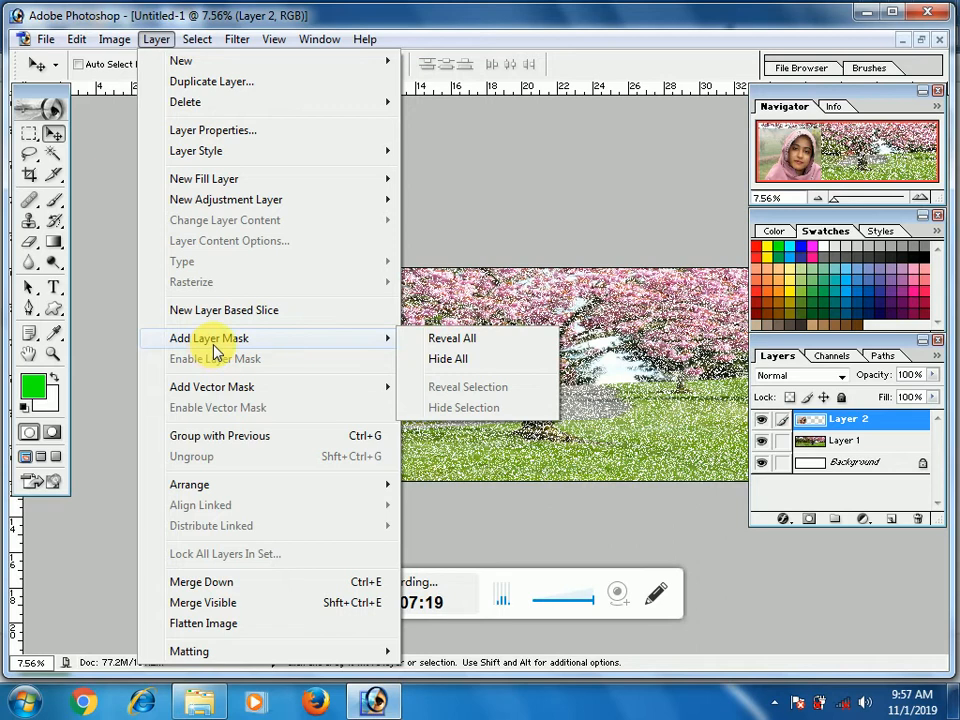
{"action": "left_click", "coordinate": [448, 359]}
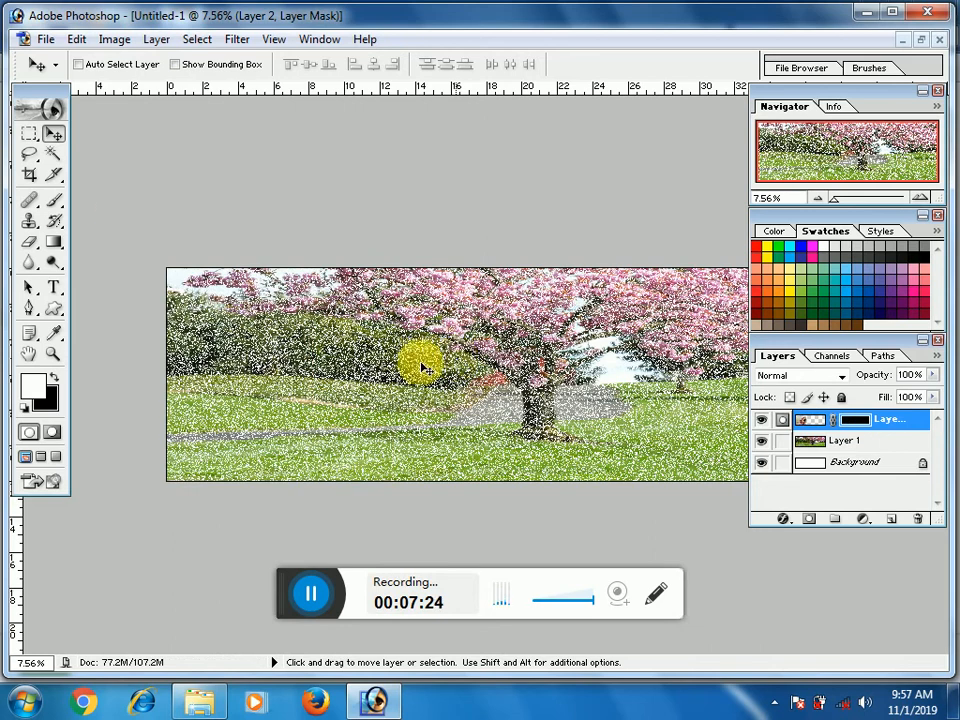
Step: Reveal the woman's face and headscarf by painting white on the mask with a soft 1200 px brush at 78% opacity and 56% flow
{"action": "left_click", "coordinate": [56, 204]}
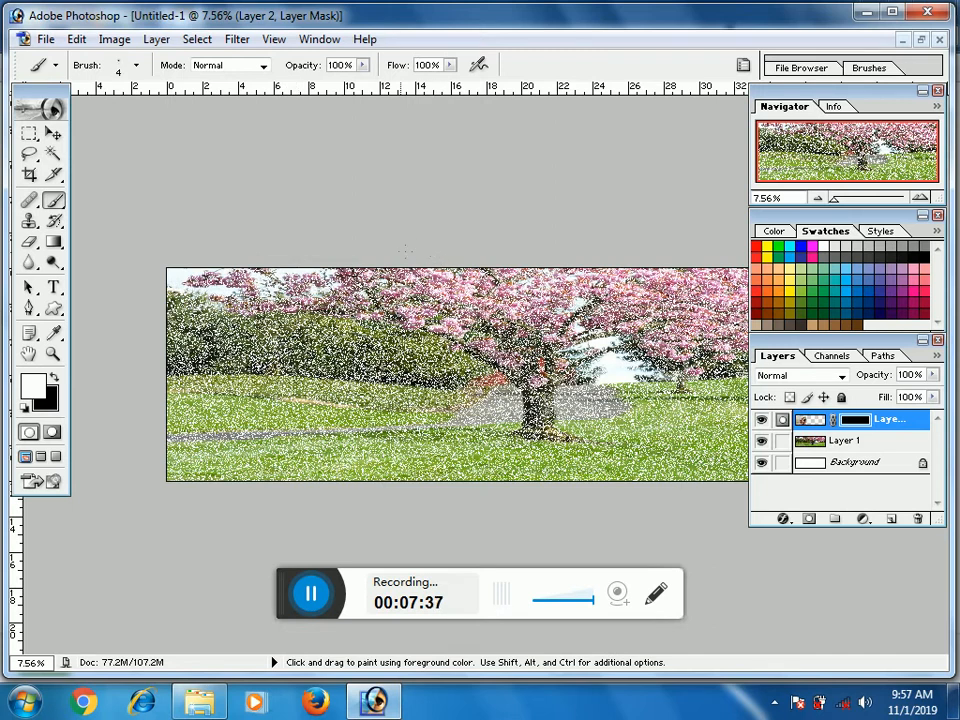
{"action": "left_click", "coordinate": [136, 244]}
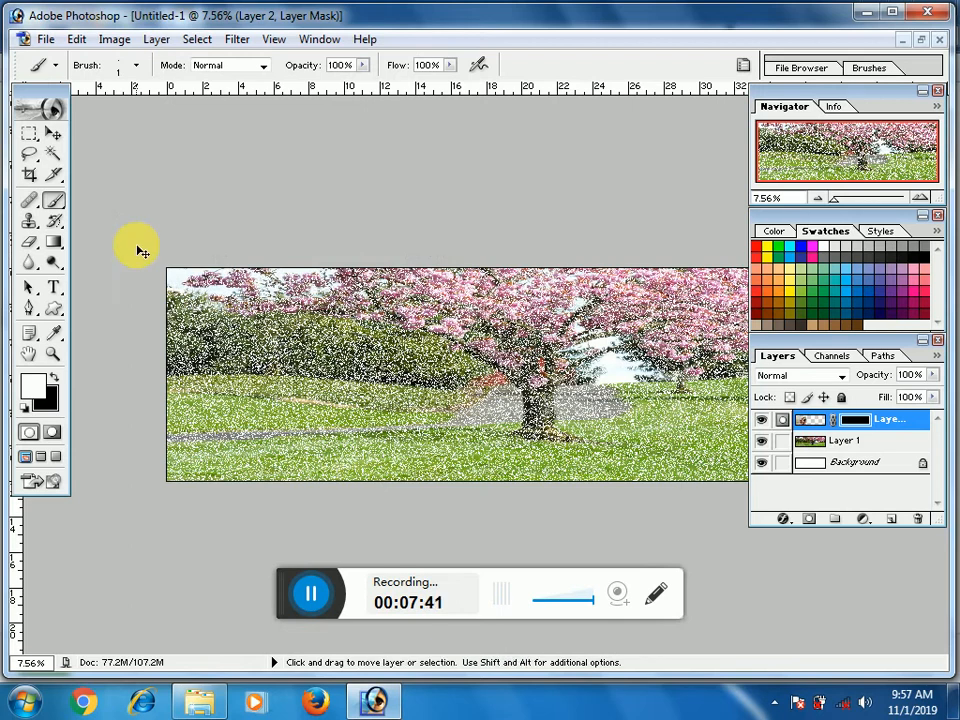
{"action": "key", "text": "bracketright"}
{"action": "key", "text": "bracketright"}
{"action": "key", "text": "bracketright"}
{"action": "key", "text": "bracketright"}
{"action": "key", "text": "bracketright"}
{"action": "key", "text": "bracketright"}
{"action": "key", "text": "bracketright"}
{"action": "key", "text": "bracketright"}
{"action": "key", "text": "bracketright"}
{"action": "key", "text": "bracketright"}
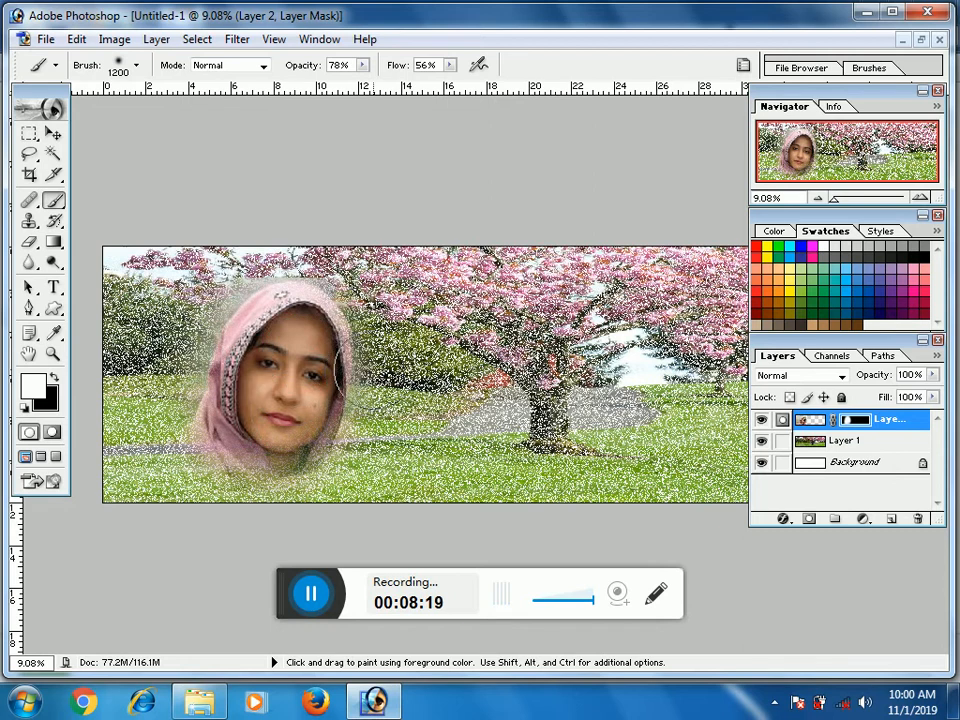
{"action": "left_click", "coordinate": [372, 372]}
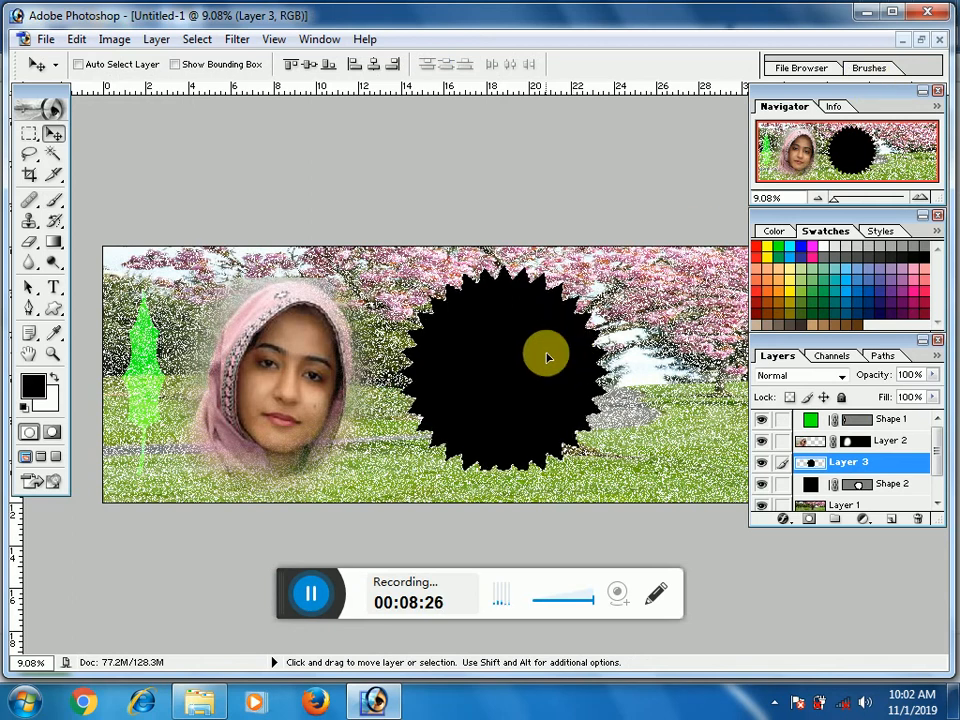
Step: Draw a tiny custom seal shape over the path to the right of the large black seal
{"action": "left_click", "coordinate": [53, 310]}
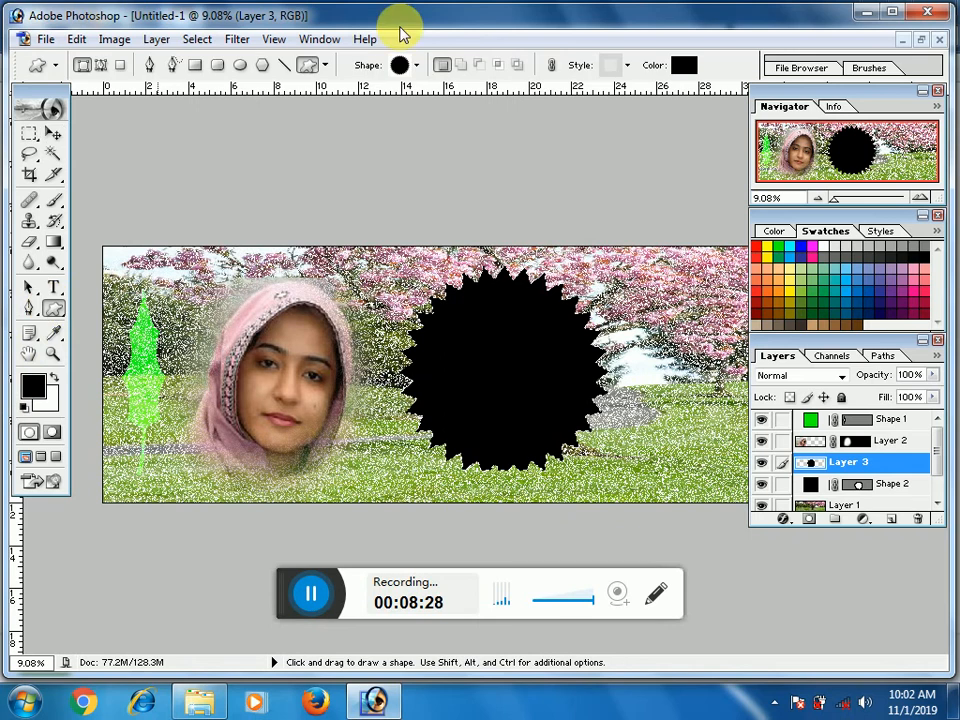
{"action": "left_click", "coordinate": [416, 65]}
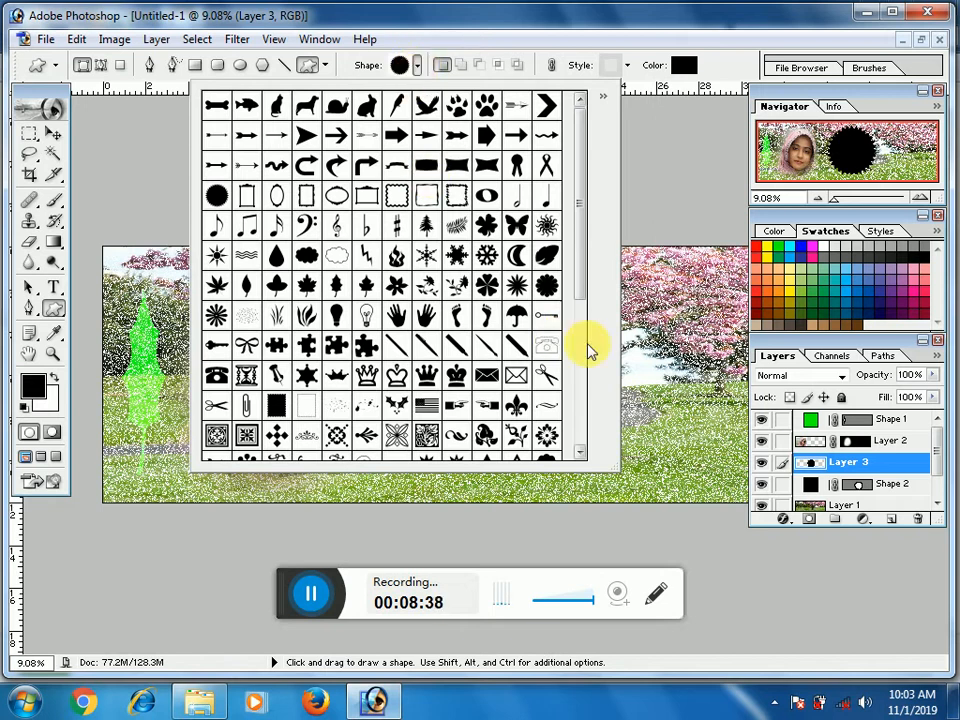
{"action": "left_click_drag", "start_coordinate": [691, 387], "coordinate": [677, 396]}
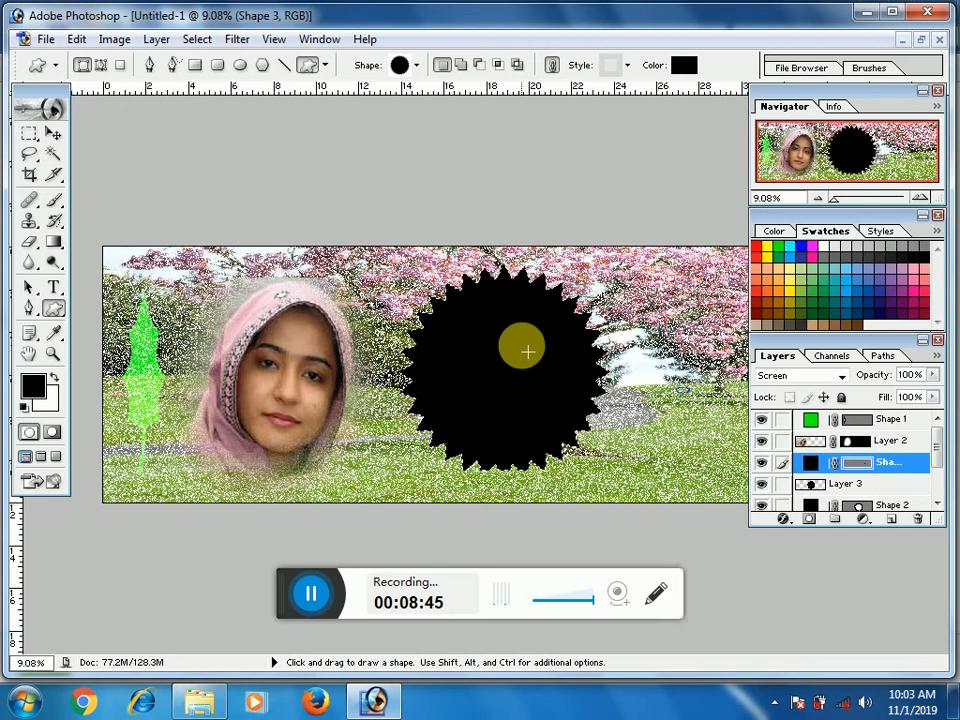
Step: Copy the entire bride photo with the long brown hair and close its image
{"action": "left_click", "coordinate": [921, 40]}
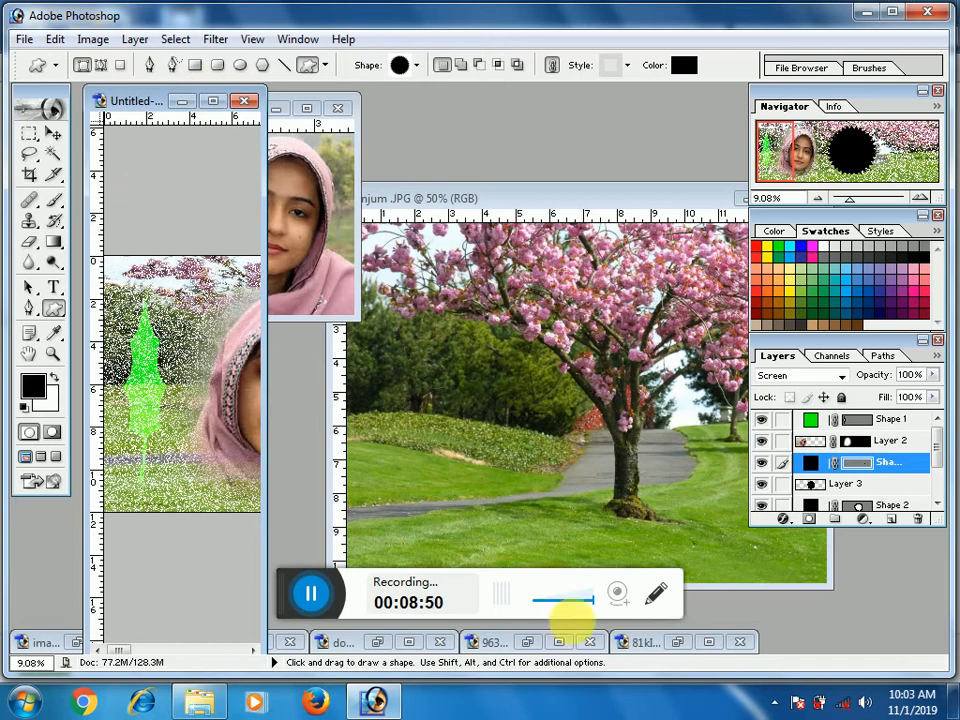
{"action": "left_click", "coordinate": [680, 645]}
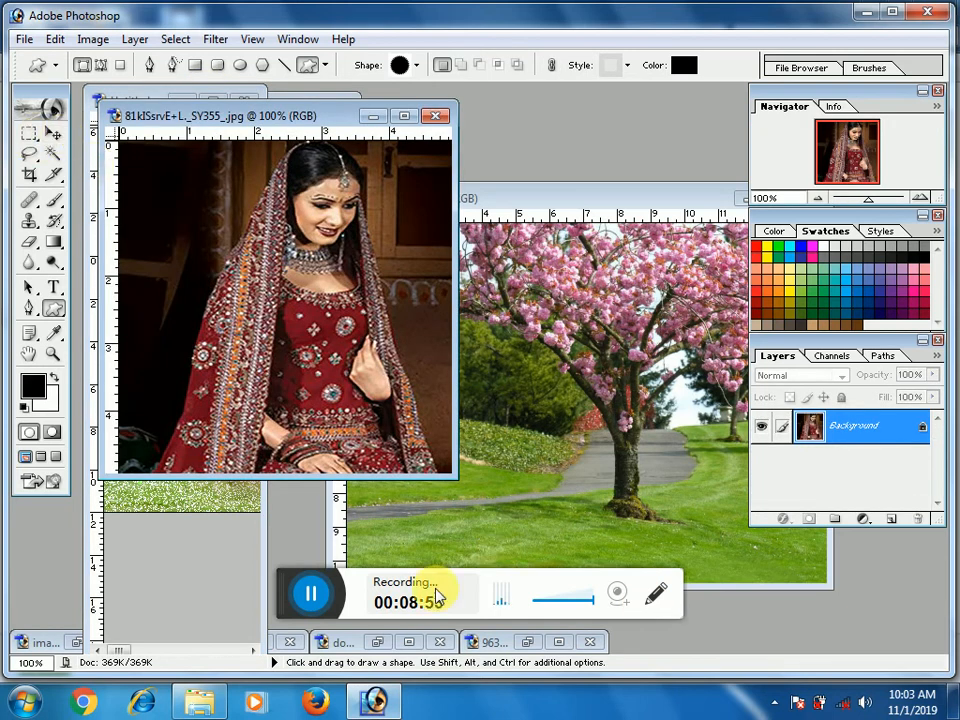
{"action": "left_click", "coordinate": [523, 645]}
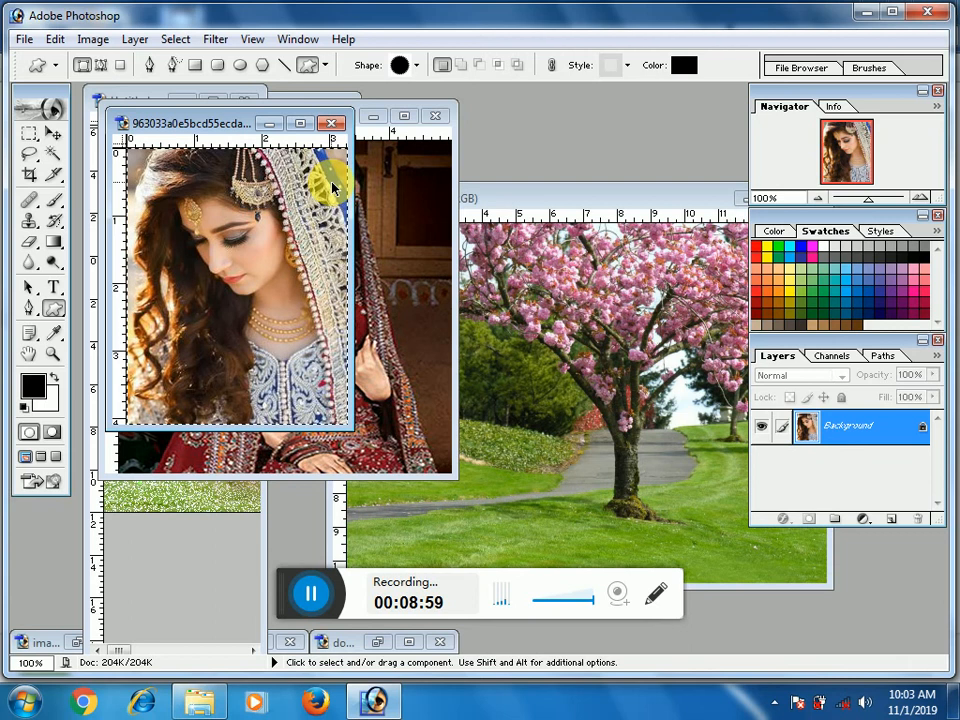
{"action": "key", "text": "ctrl+w"}
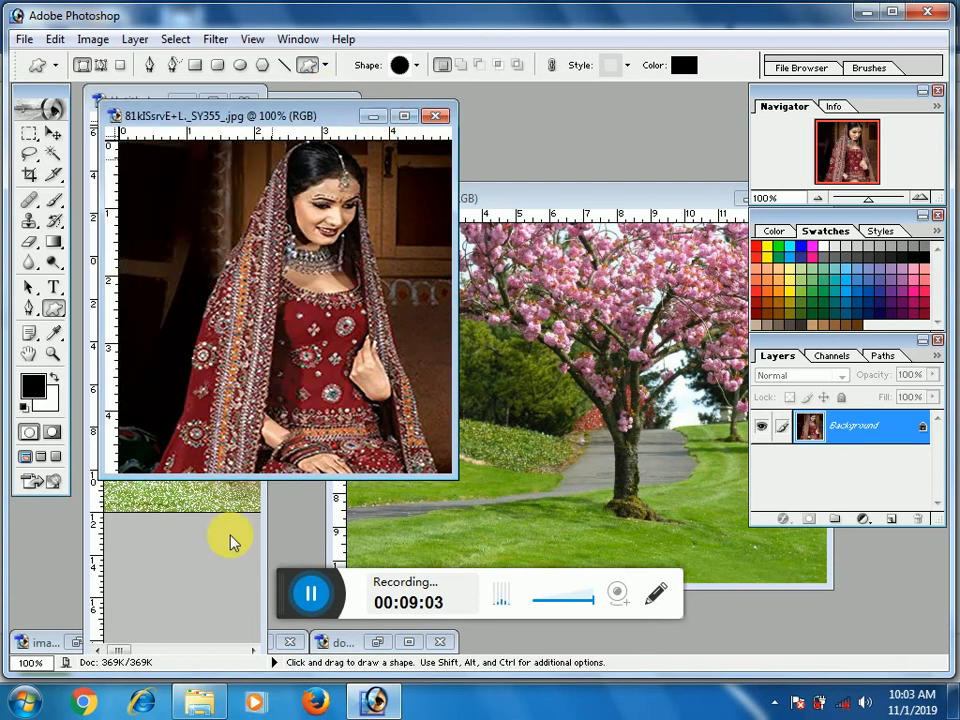
Step: Paste the copied bride photo into the outline of the black seal in the banner, on its own masked layer
{"action": "left_click", "coordinate": [193, 508]}
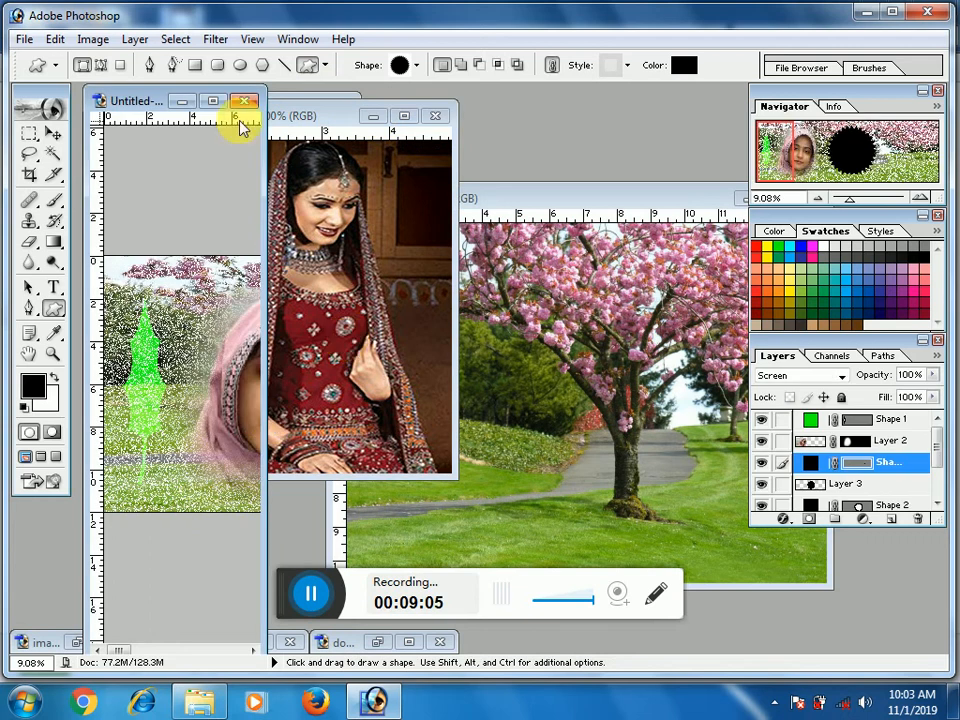
{"action": "left_click", "coordinate": [213, 101]}
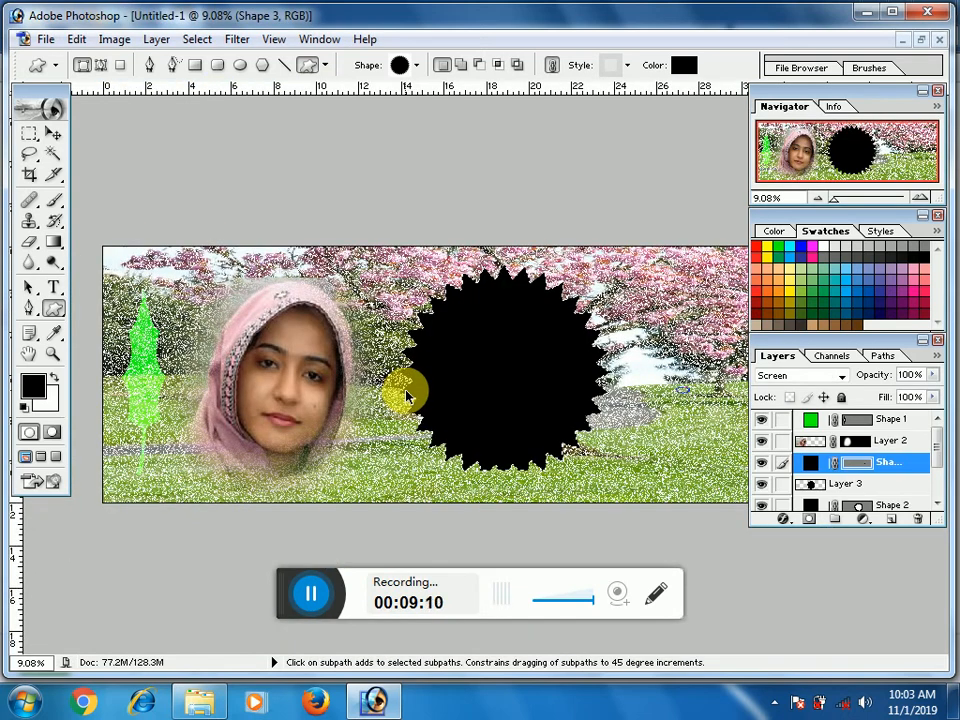
{"action": "key", "text": "ctrl+shift+alt+n"}
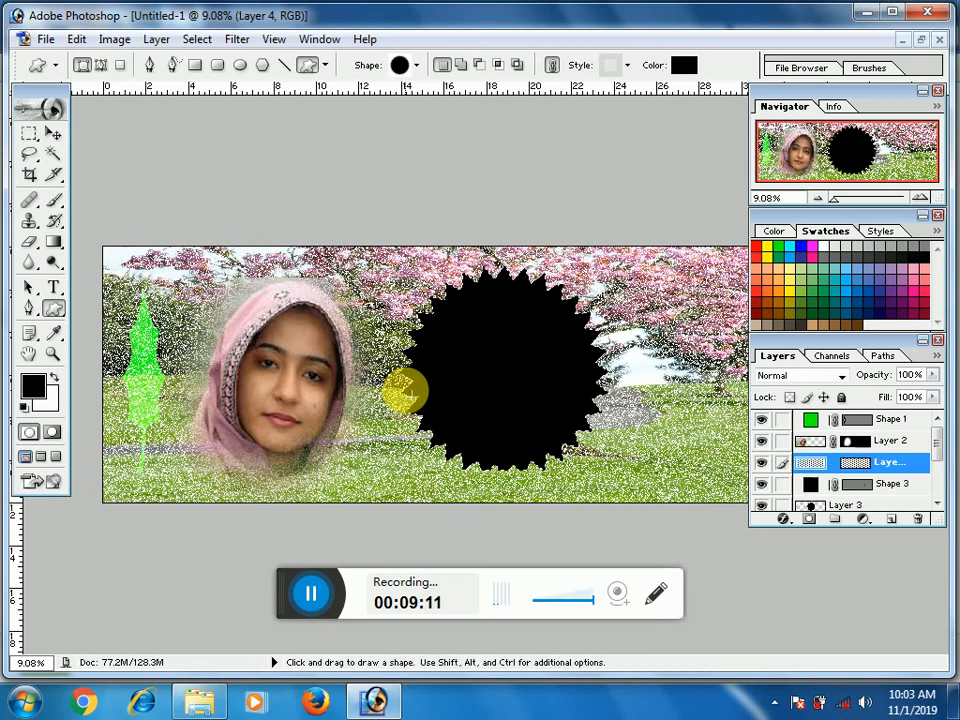
{"action": "key", "text": "ctrl+shift+v"}
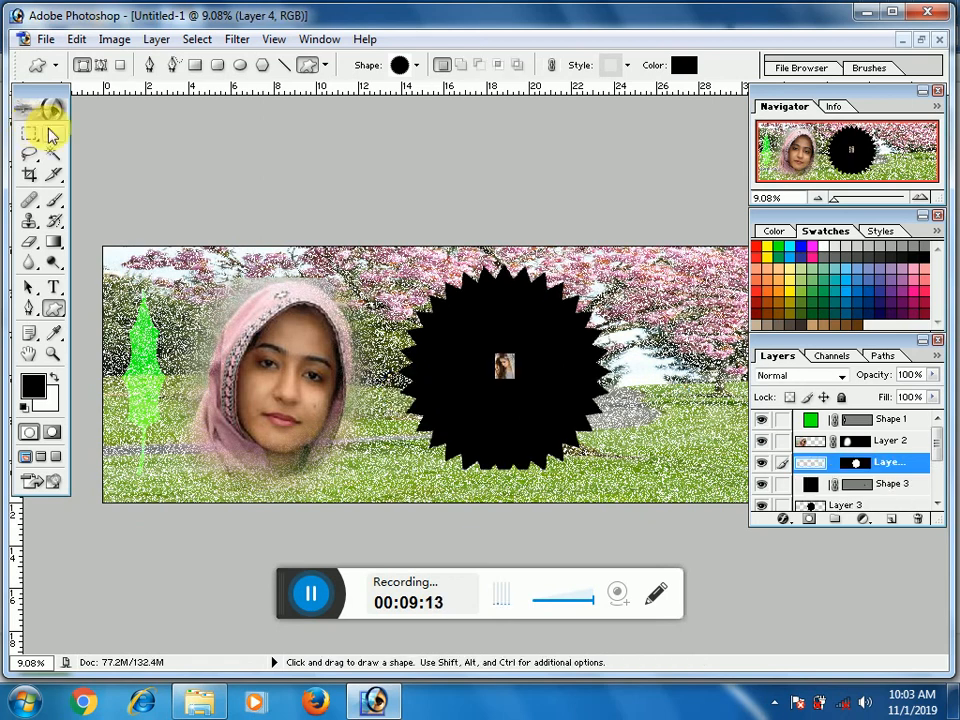
Step: Reposition the pasted bride photo and scale it to about 1057% width and 893% height to fill the whole seal
{"action": "left_click", "coordinate": [52, 136]}
{"action": "left_click_drag", "start_coordinate": [508, 364], "coordinate": [601, 281]}
{"action": "key", "text": "ctrl+t"}
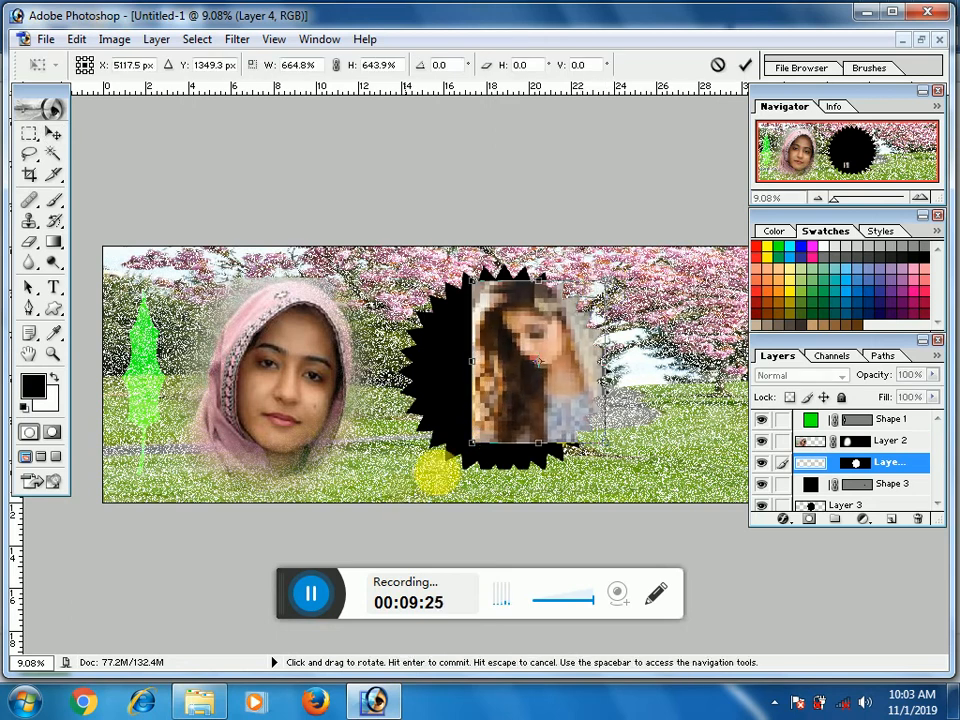
{"action": "left_click_drag", "start_coordinate": [470, 443], "coordinate": [396, 480]}
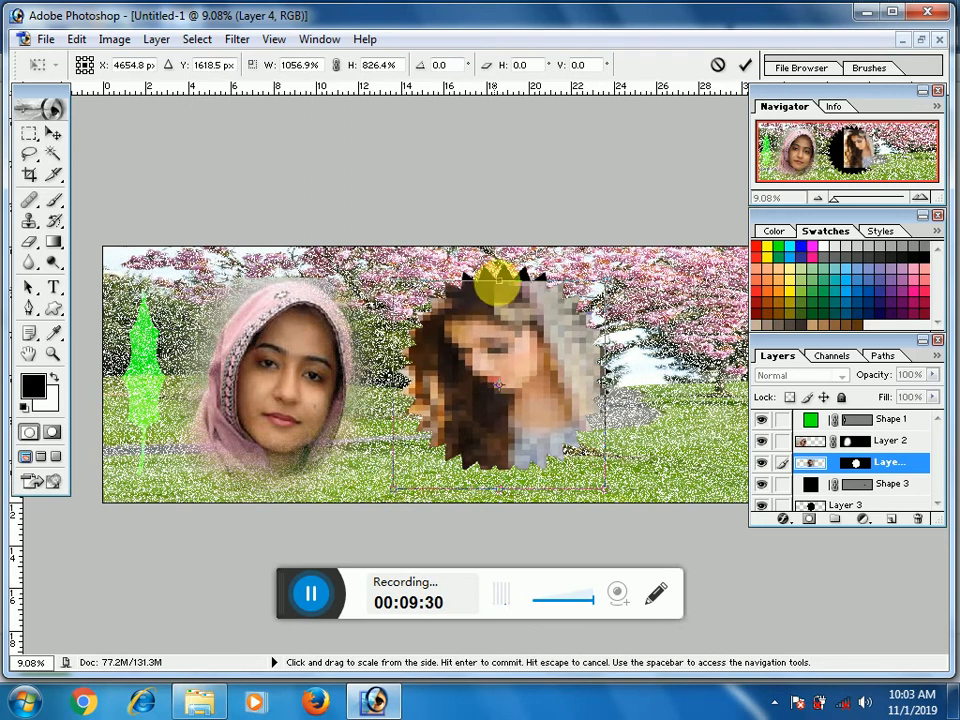
{"action": "left_click_drag", "start_coordinate": [497, 284], "coordinate": [498, 263]}
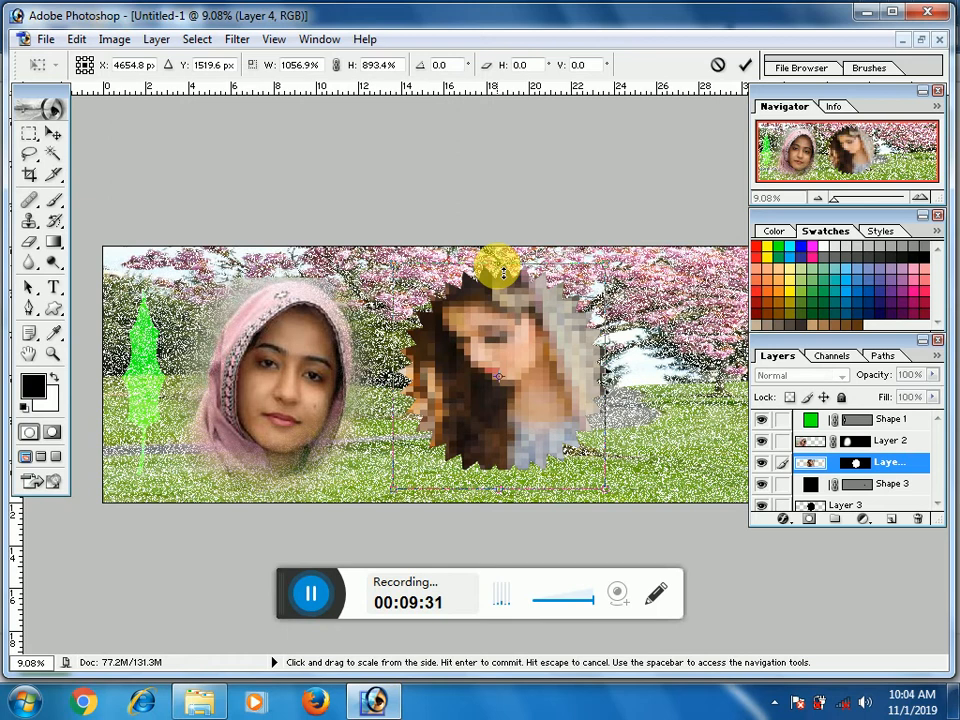
{"action": "key", "text": "Return"}
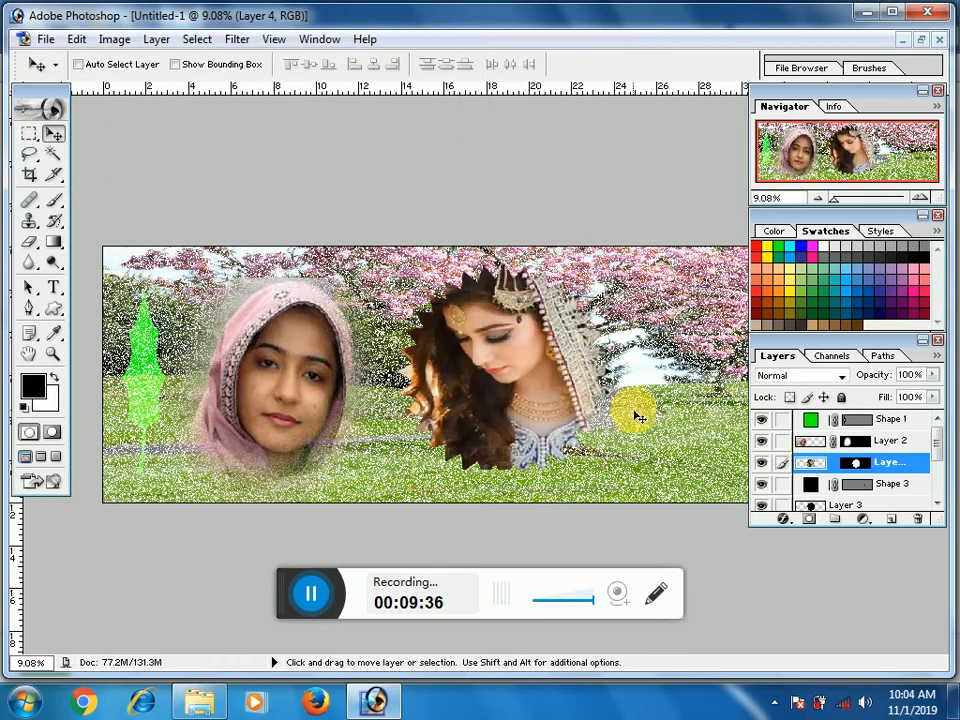
Step: Add a Stroke layer effect 40 px wide, positioned outside, to the seal-shaped bride photo
{"action": "scroll", "coordinate": [591, 398], "scroll_direction": "up", "scroll_amount": 2}
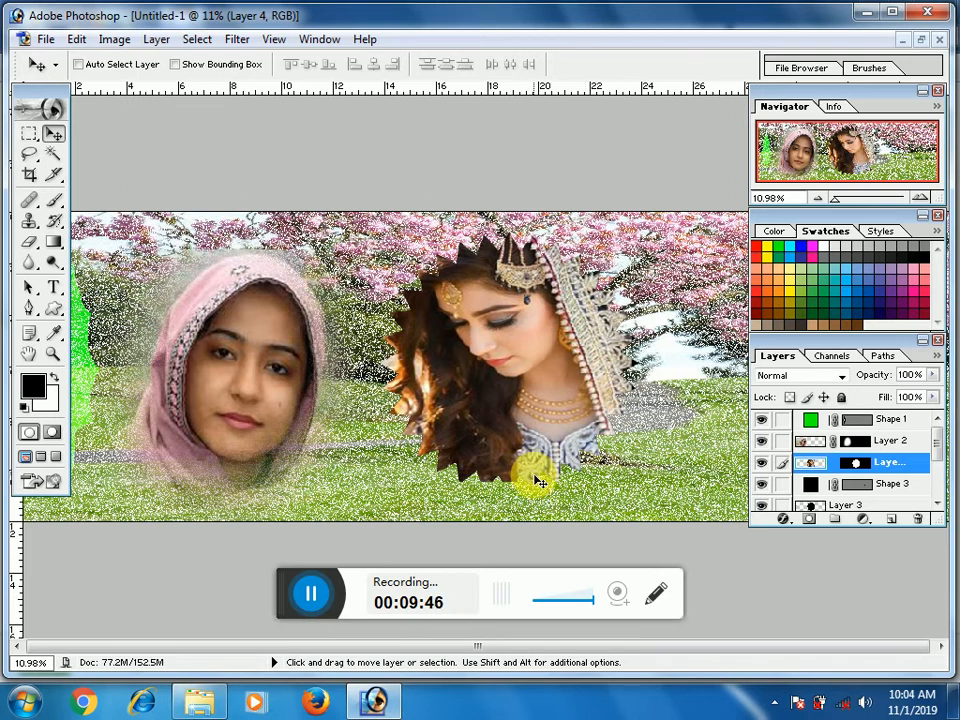
{"action": "left_click", "coordinate": [789, 520]}
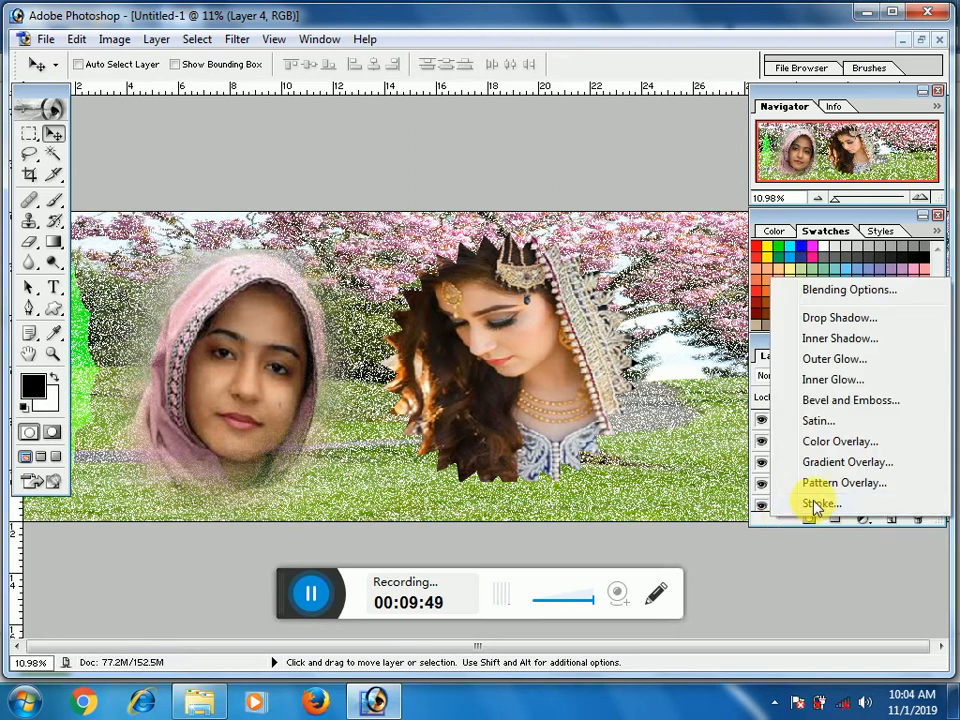
{"action": "left_click", "coordinate": [815, 504]}
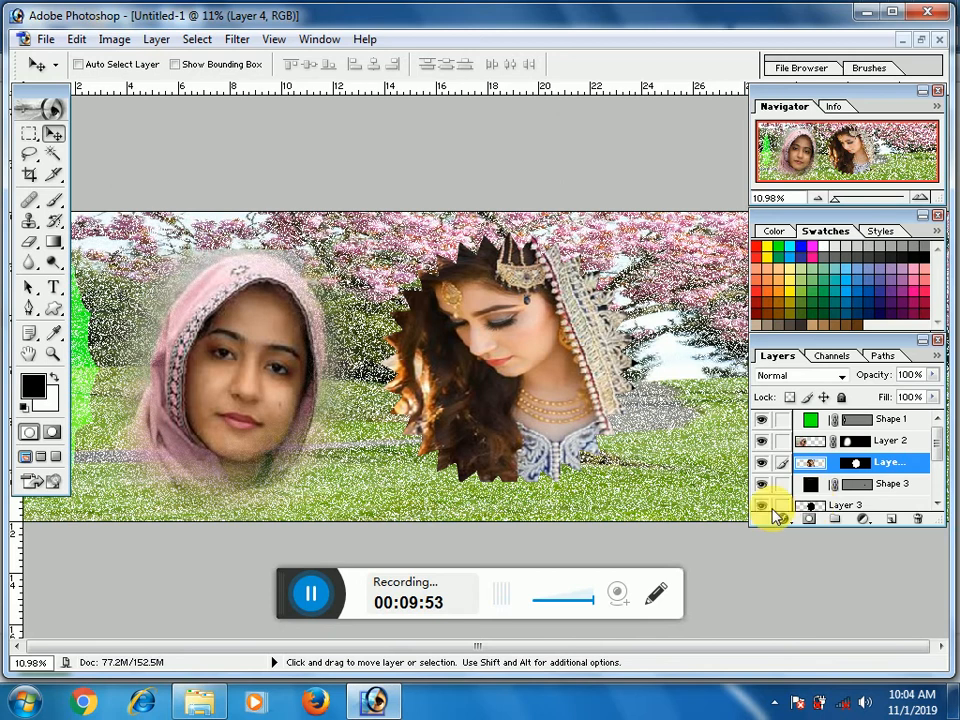
{"action": "key", "text": "h"}
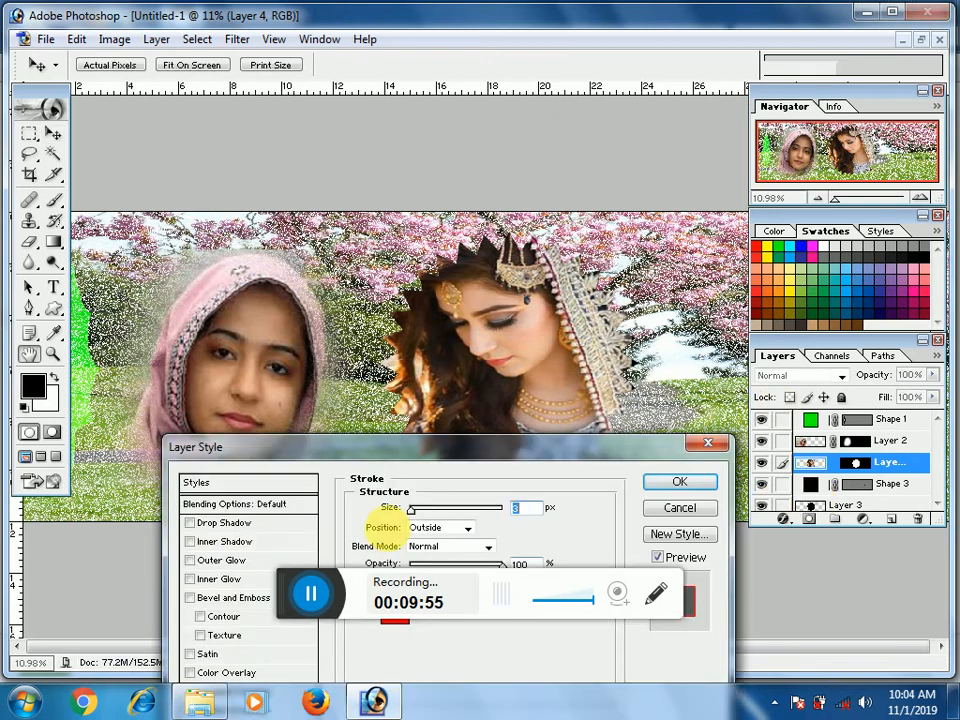
{"action": "left_click_drag", "start_coordinate": [432, 516], "coordinate": [428, 515]}
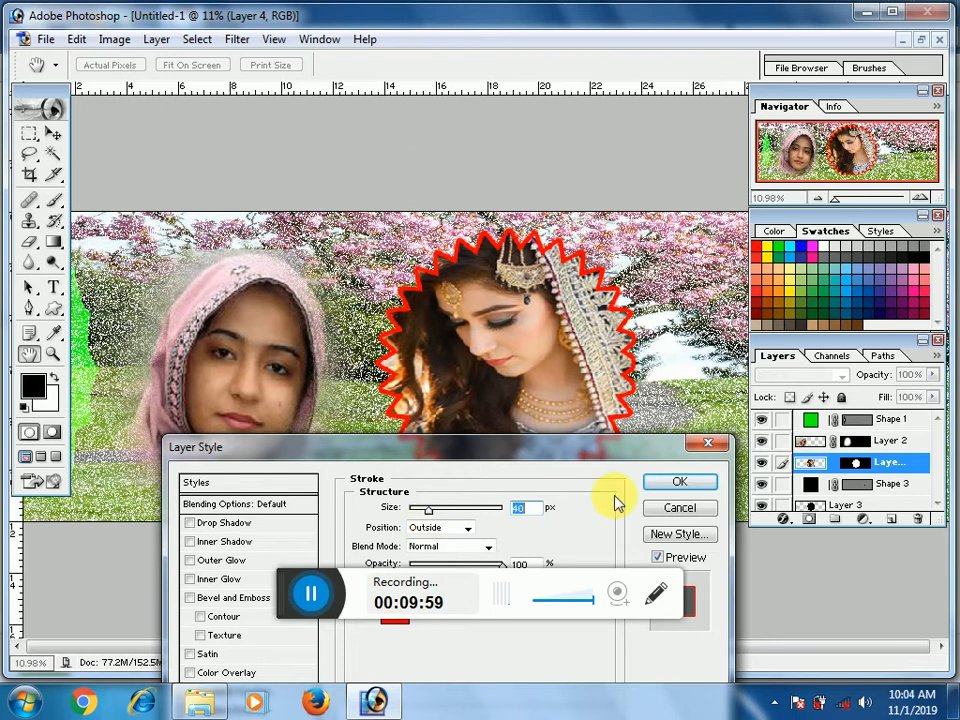
{"action": "left_click_drag", "start_coordinate": [475, 392], "coordinate": [430, 389]}
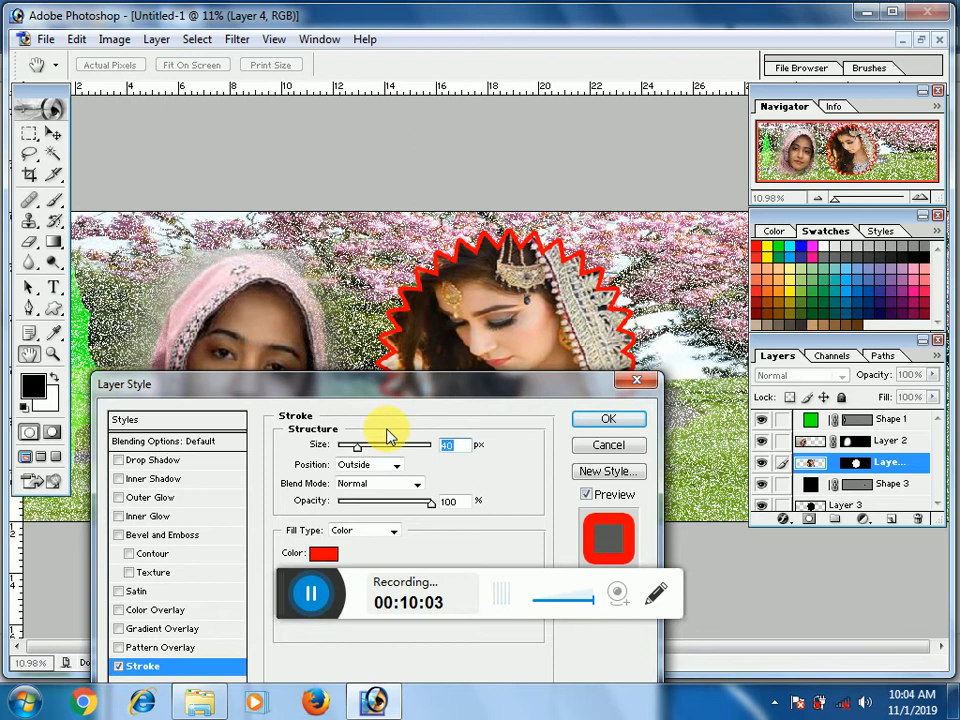
{"action": "left_click_drag", "start_coordinate": [500, 388], "coordinate": [493, 354]}
Step: Set the bride photo's stroke effect colour to bright green 00FF12 and apply the layer style
{"action": "left_click", "coordinate": [316, 519]}
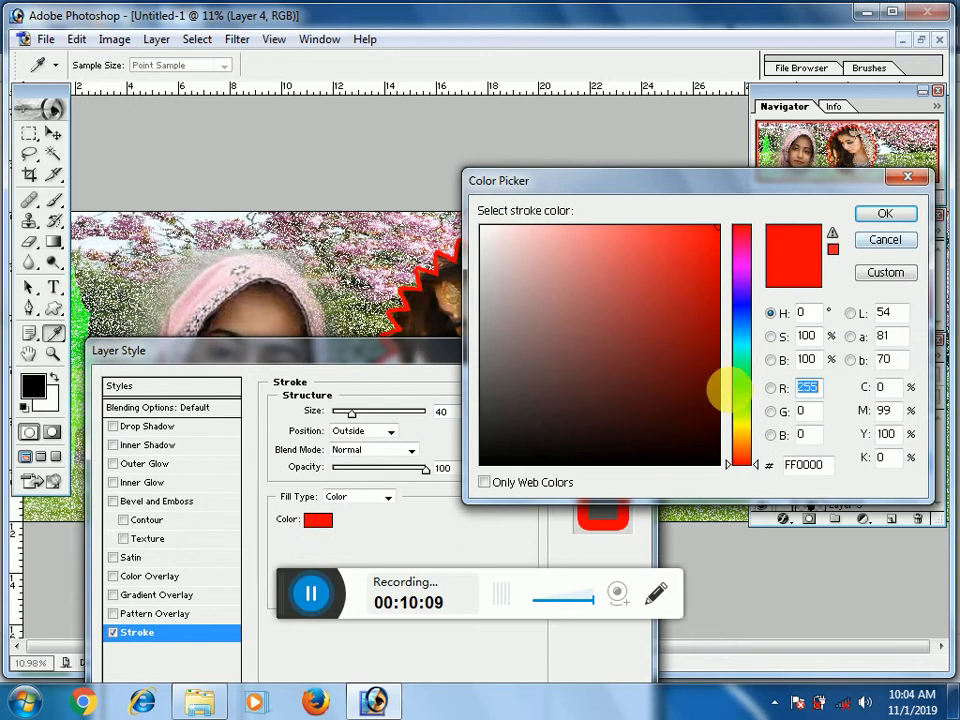
{"action": "left_click", "coordinate": [741, 383]}
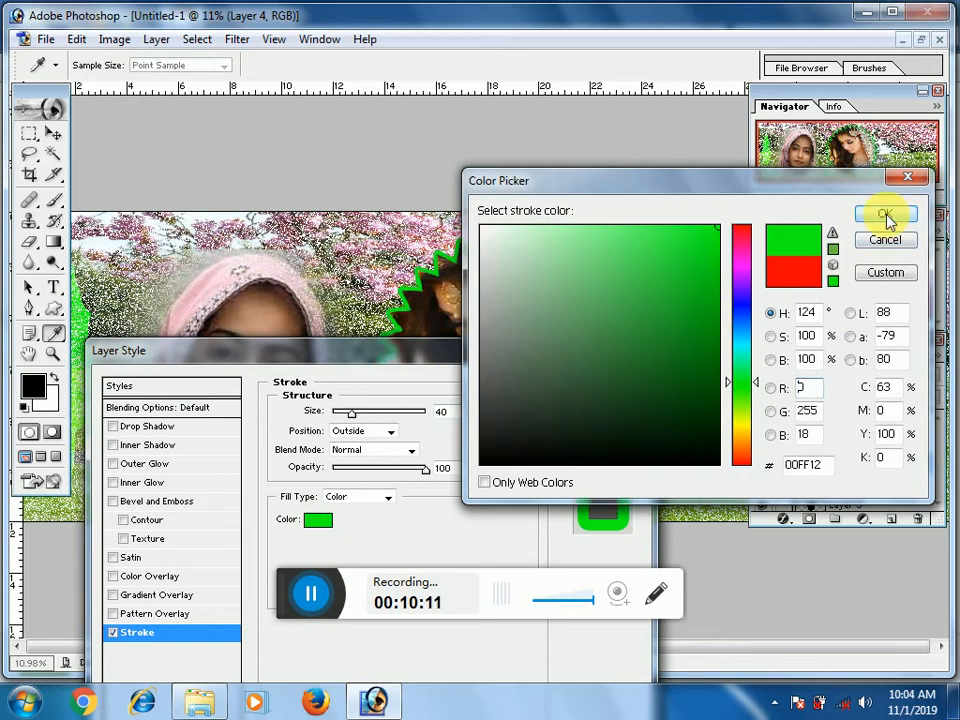
{"action": "left_click", "coordinate": [886, 216]}
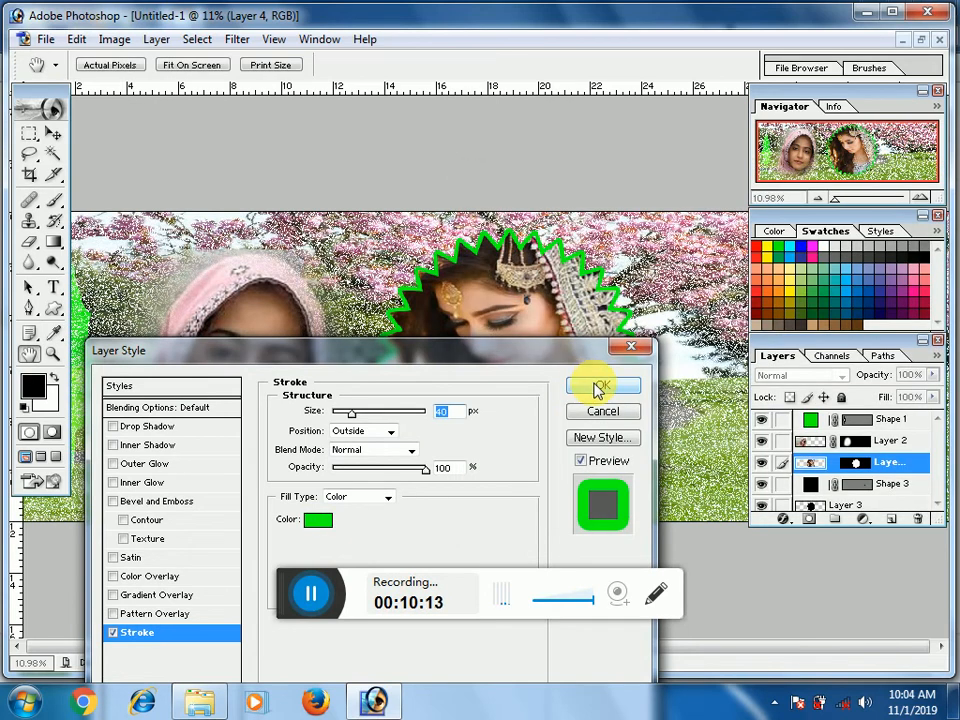
{"action": "left_click", "coordinate": [600, 387]}
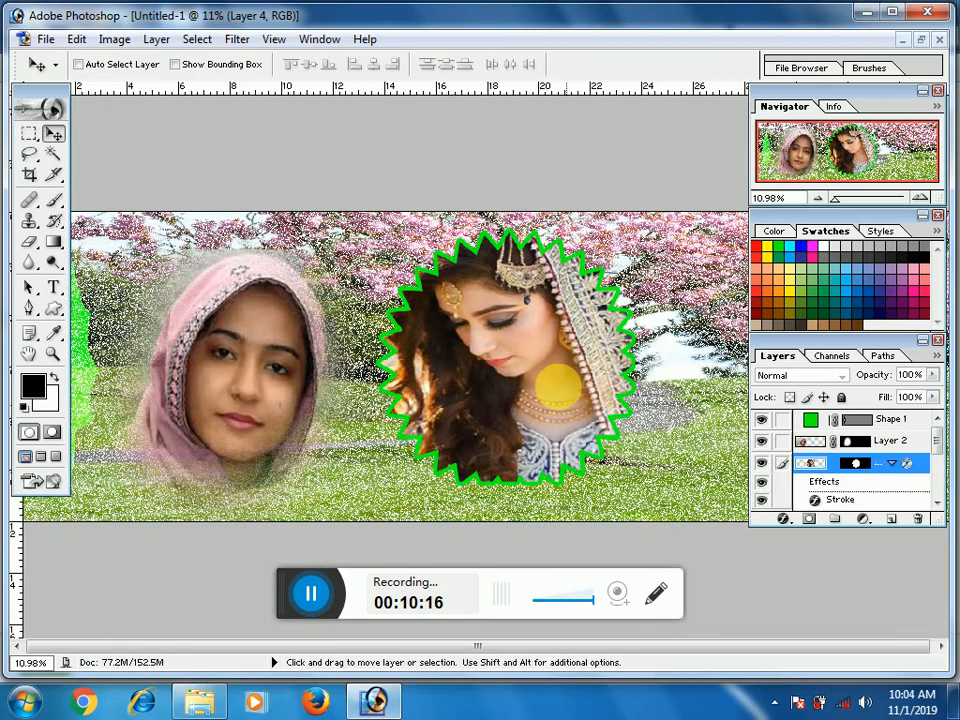
Step: Stroke the bride photo's pixels with a 42 px violet-blue 521BF2 line and shift the photo slightly within the seal
{"action": "left_click", "coordinate": [45, 39]}
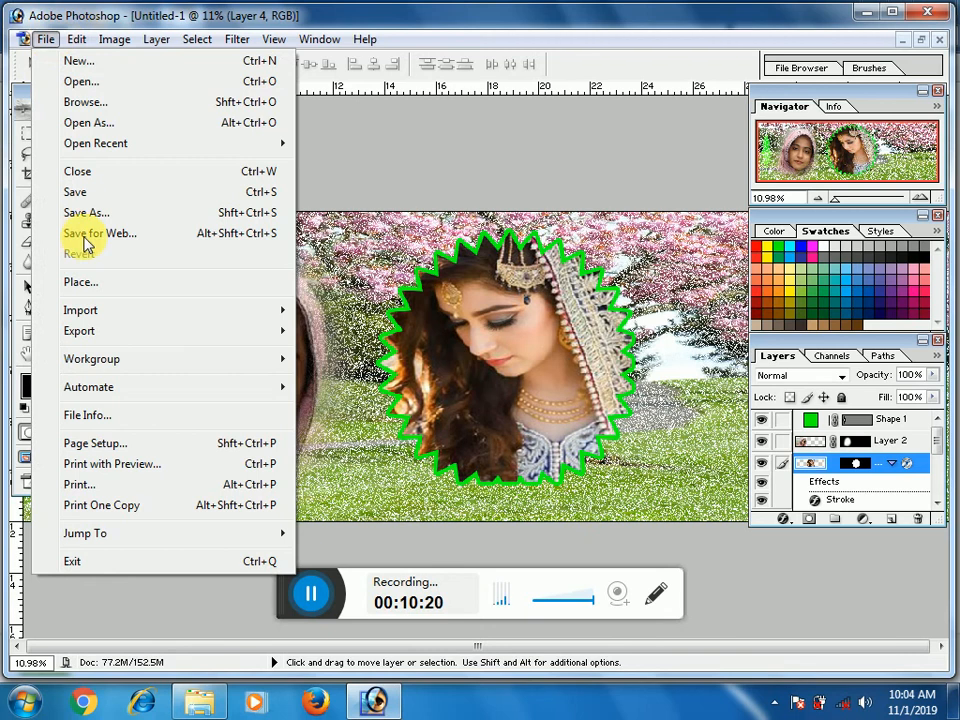
{"action": "mouse_move", "coordinate": [79, 44]}
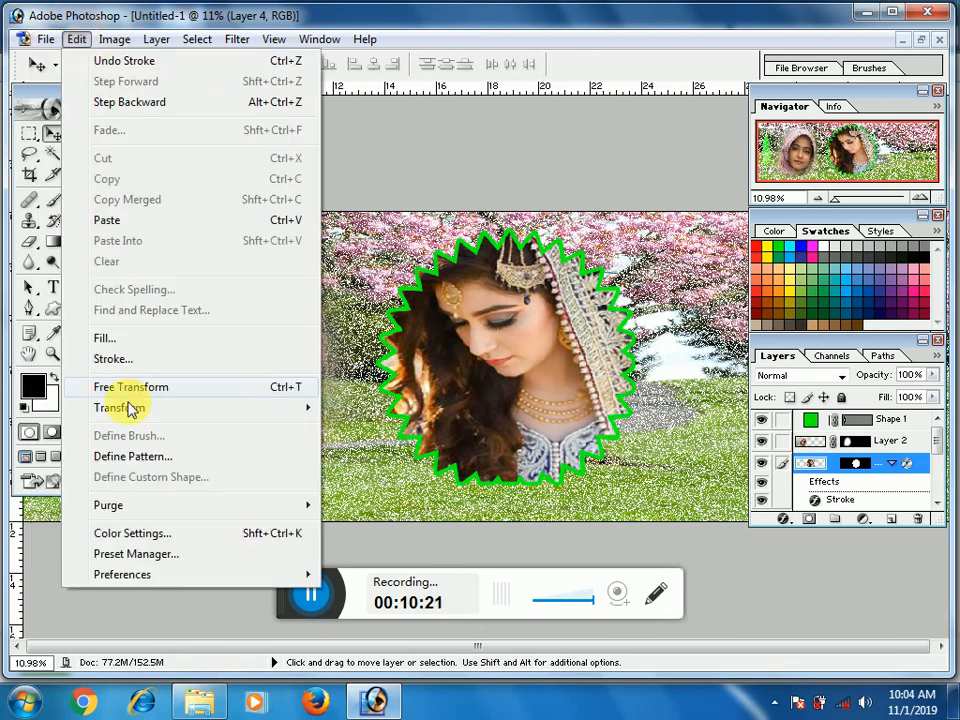
{"action": "left_click", "coordinate": [120, 368]}
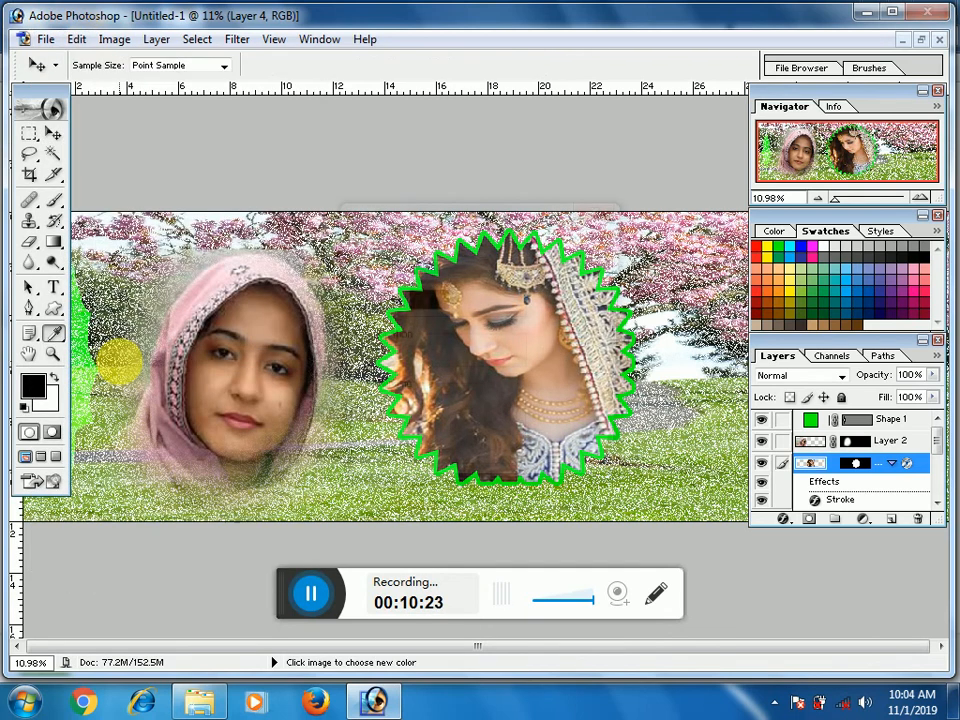
{"action": "mouse_move", "coordinate": [463, 216]}
{"action": "left_mouse_down"}
{"action": "mouse_move", "coordinate": [481, 270]}
{"action": "mouse_move", "coordinate": [754, 441]}
{"action": "mouse_move", "coordinate": [756, 433]}
{"action": "left_mouse_up"}
{"action": "left_click", "coordinate": [722, 518]}
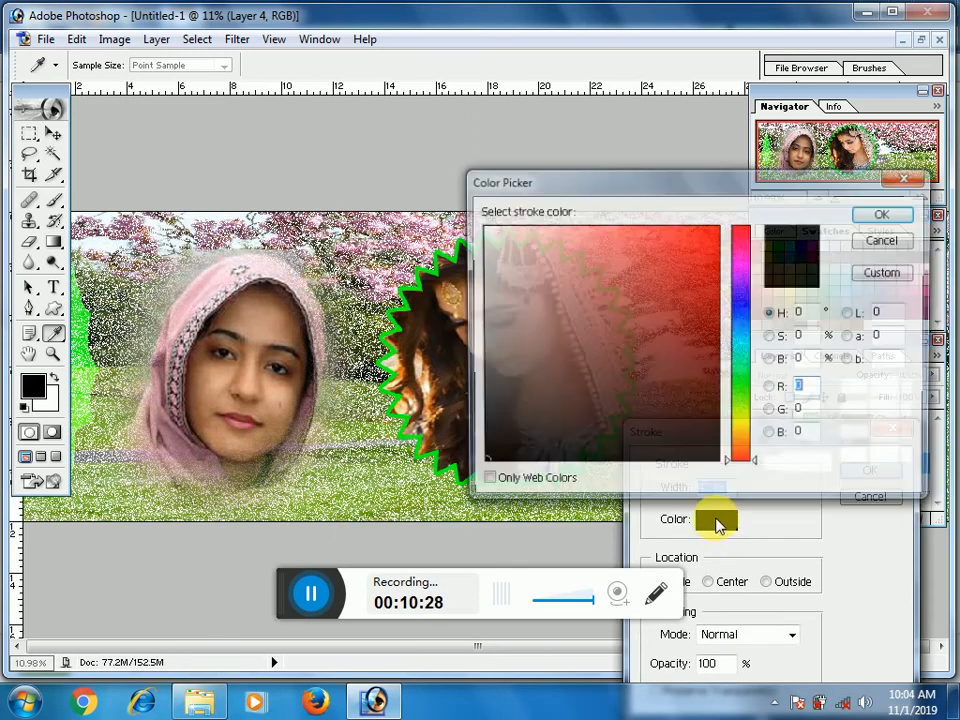
{"action": "left_click", "coordinate": [733, 363]}
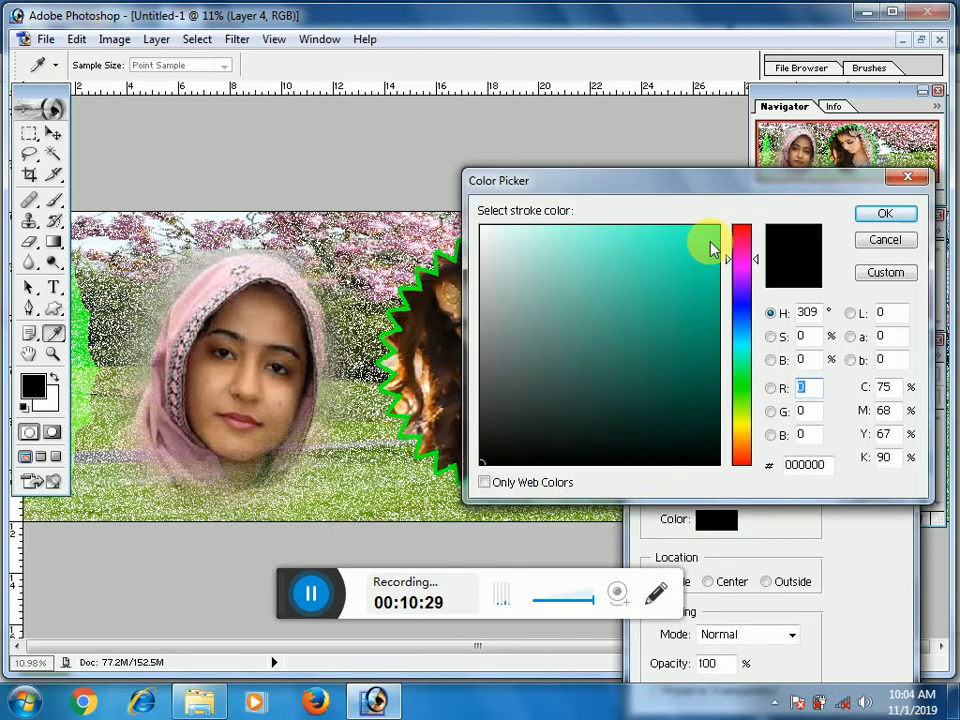
{"action": "left_click_drag", "start_coordinate": [641, 272], "coordinate": [624, 259]}
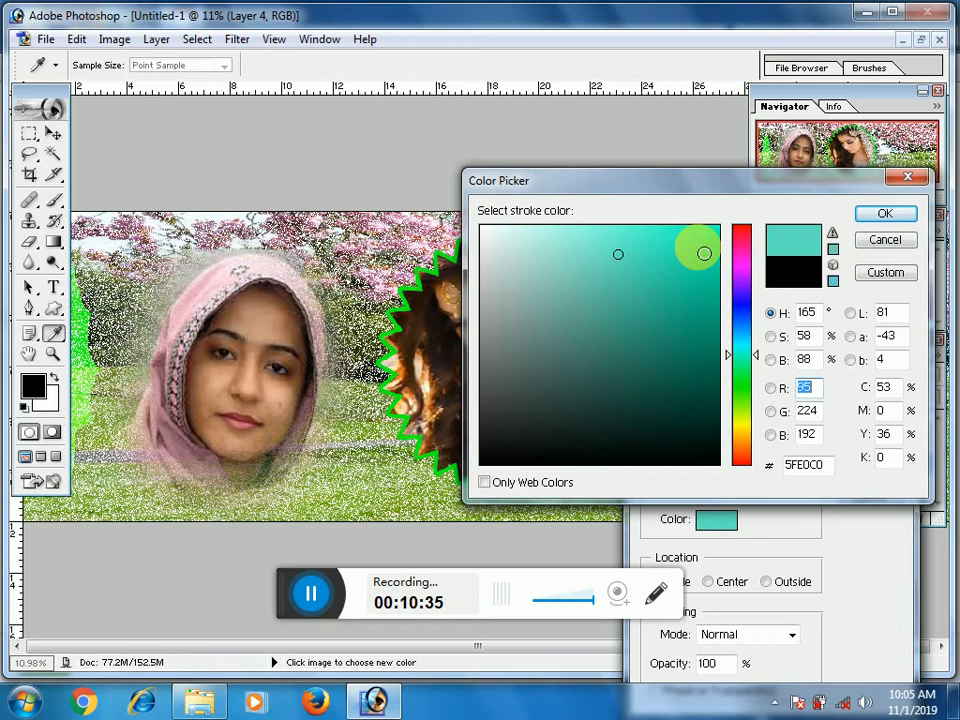
{"action": "left_click", "coordinate": [741, 296]}
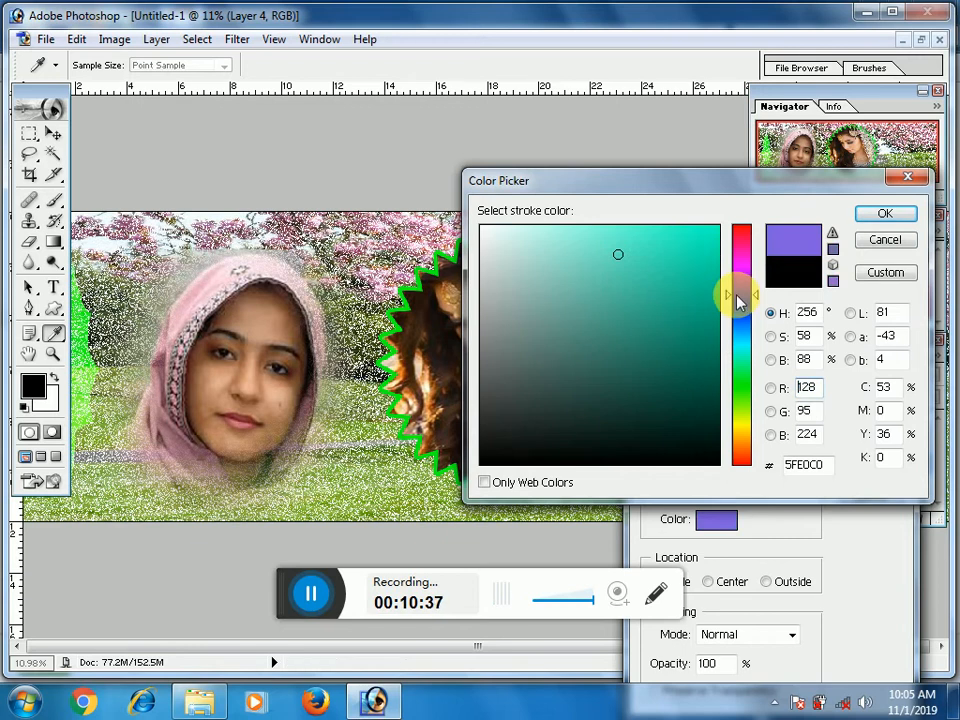
{"action": "left_click", "coordinate": [695, 238]}
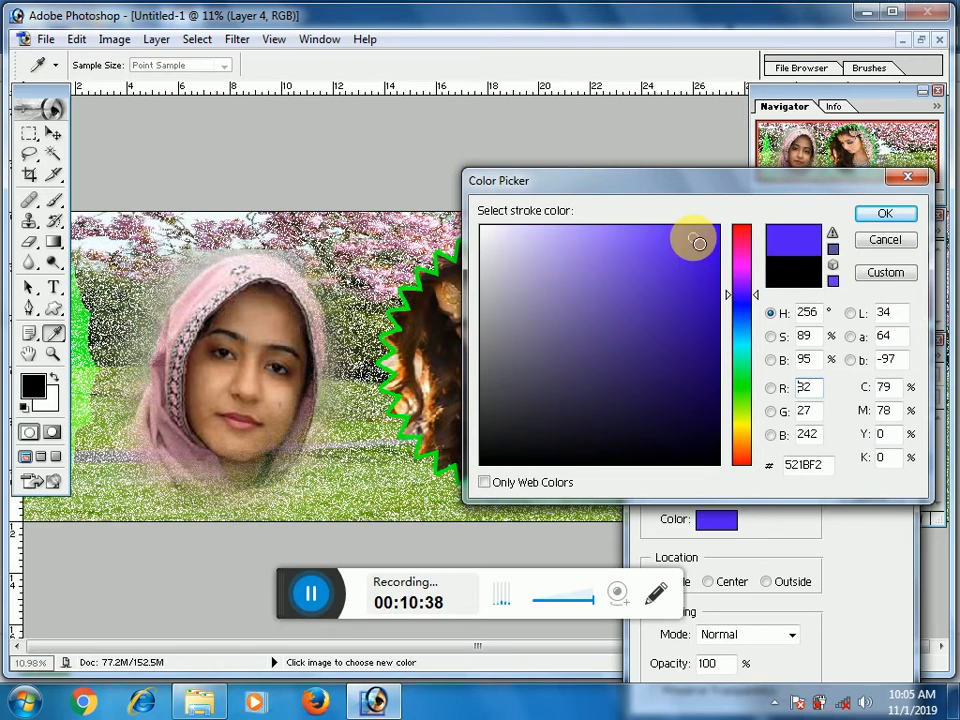
{"action": "left_click", "coordinate": [880, 213]}
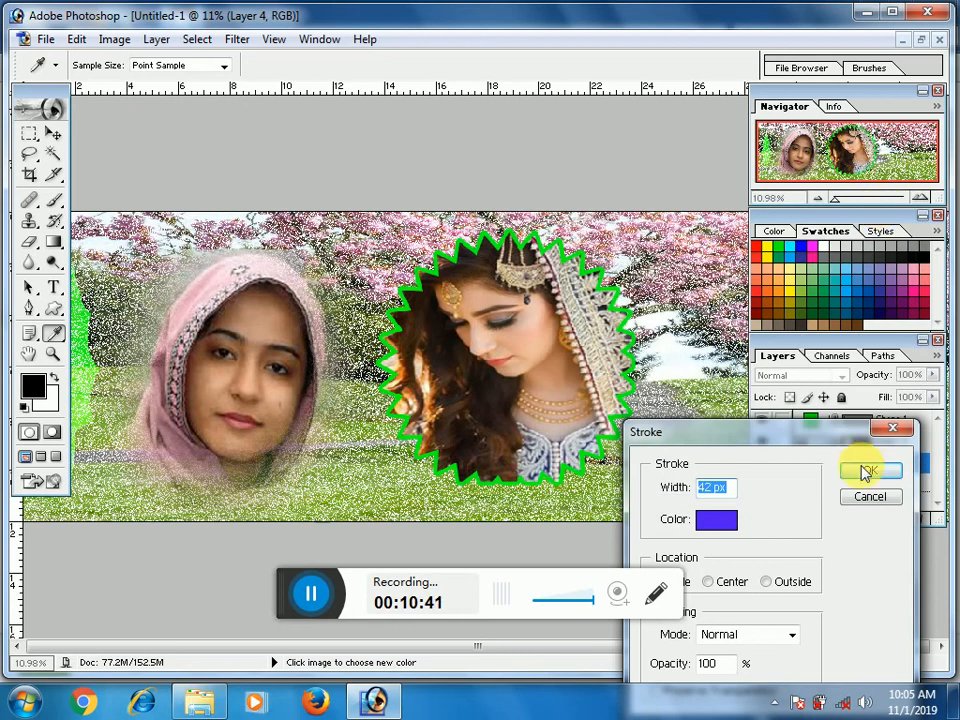
{"action": "left_click", "coordinate": [873, 470]}
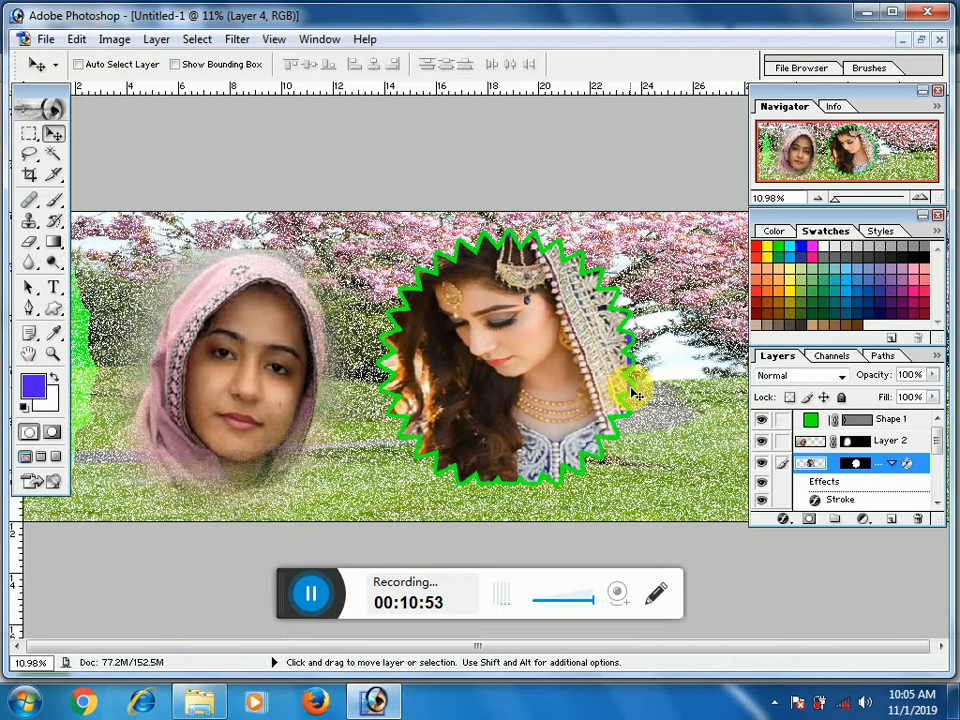
{"action": "left_click_drag", "start_coordinate": [635, 395], "coordinate": [604, 371]}
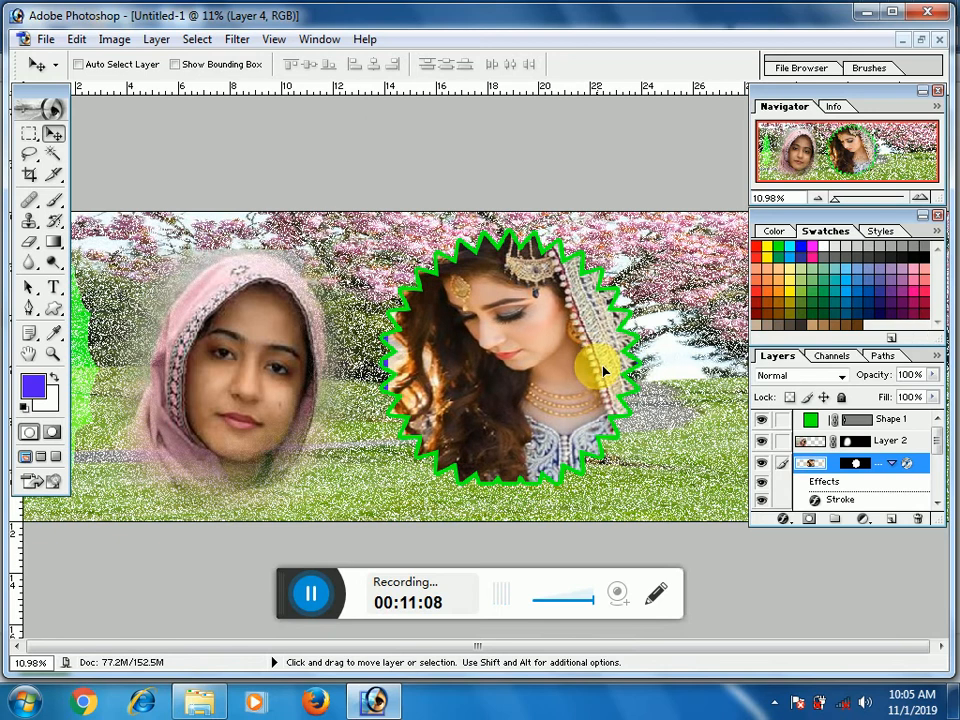
Step: Try to stroke the pink-headscarf portrait on Layer 2 with a 42 px violet-blue line
{"action": "right_click", "coordinate": [242, 362]}
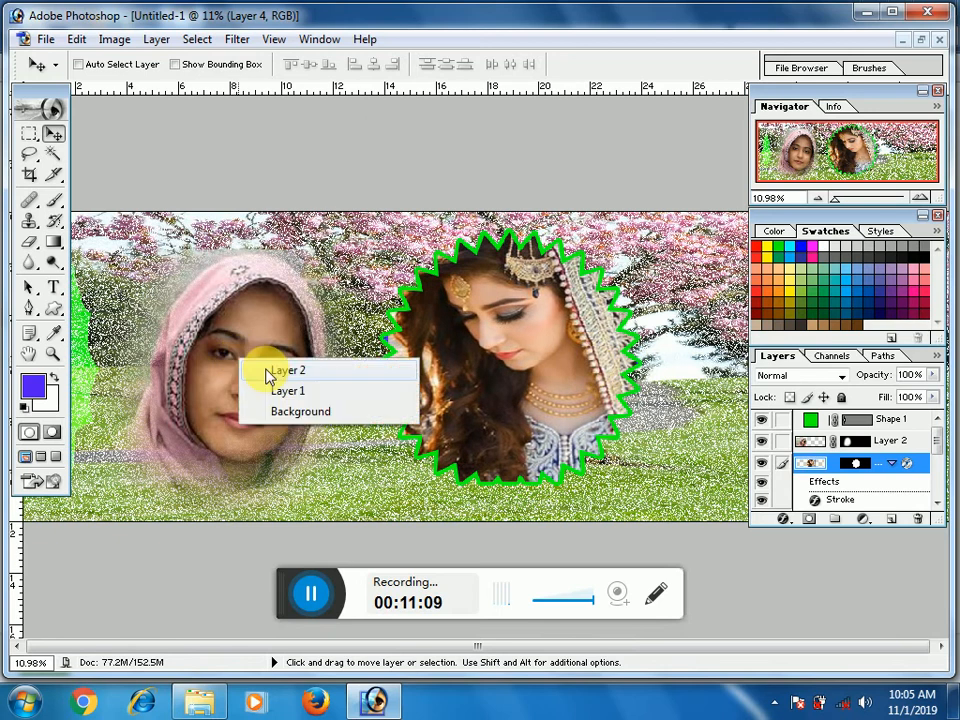
{"action": "left_click", "coordinate": [317, 374]}
{"action": "left_click", "coordinate": [76, 39]}
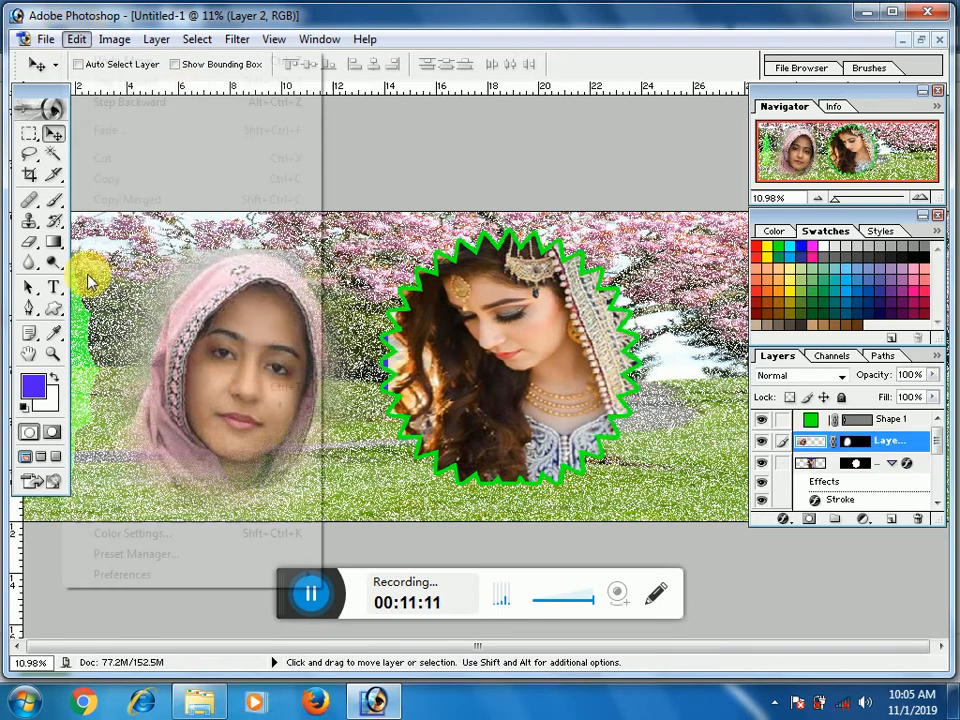
{"action": "left_click", "coordinate": [134, 366]}
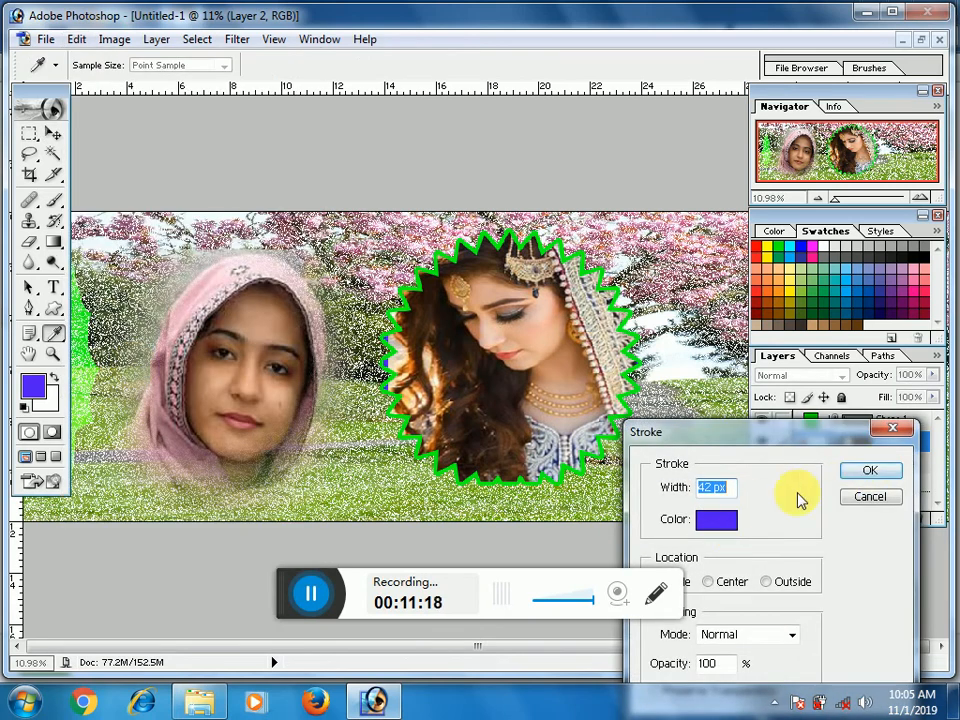
{"action": "left_click", "coordinate": [880, 470]}
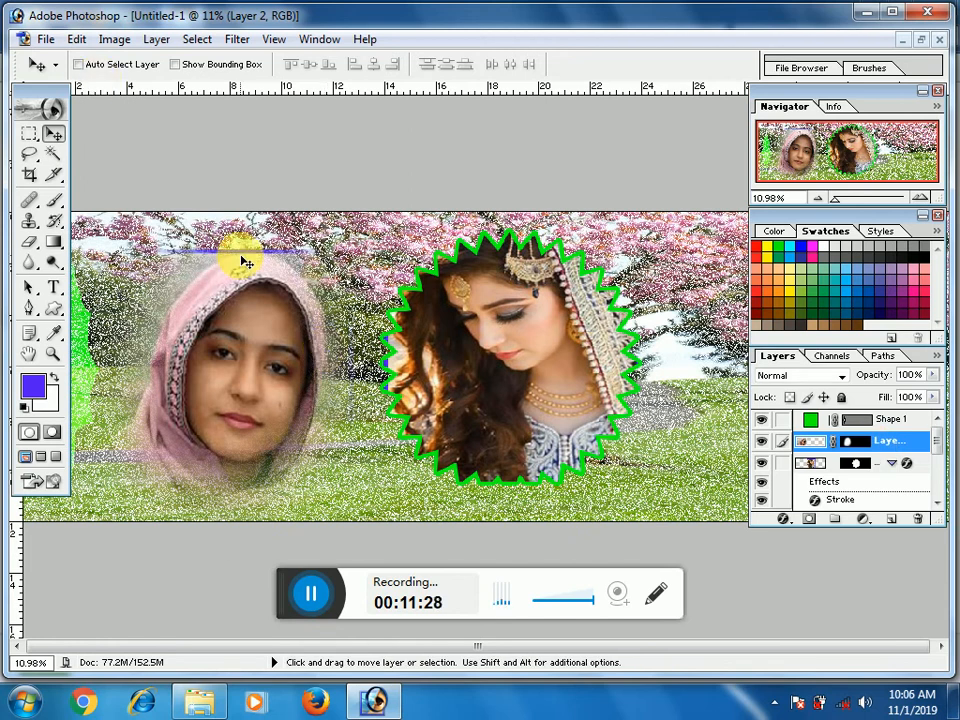
{"action": "key", "text": "alt"}
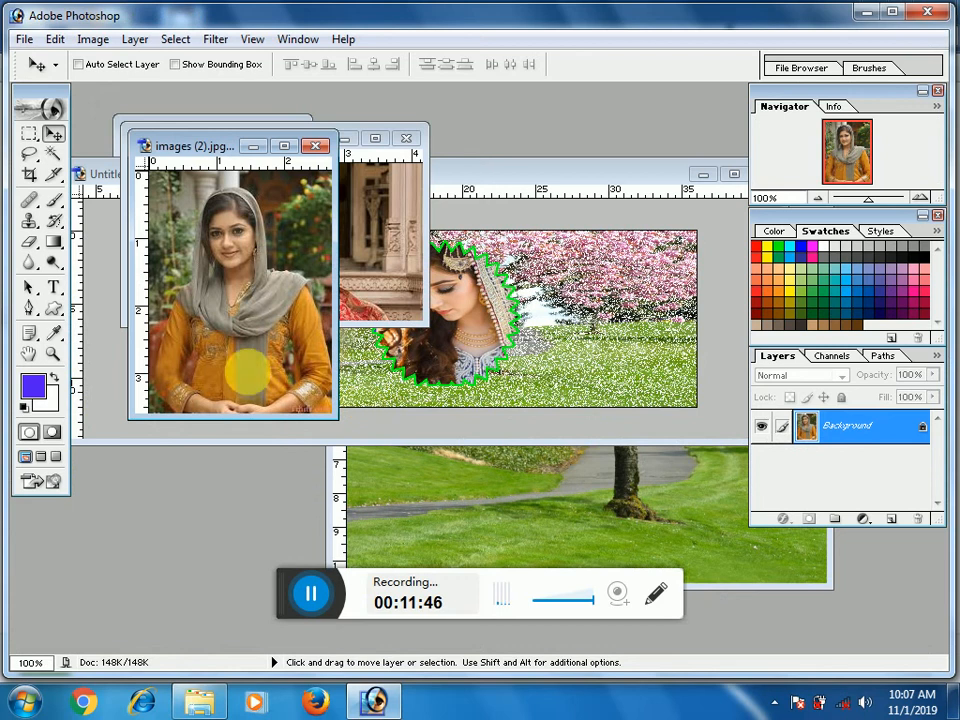
Step: Bring the images (2).jpg portrait into the right end of the banner and enlarge it to the banner's full height
{"action": "left_click", "coordinate": [580, 340]}
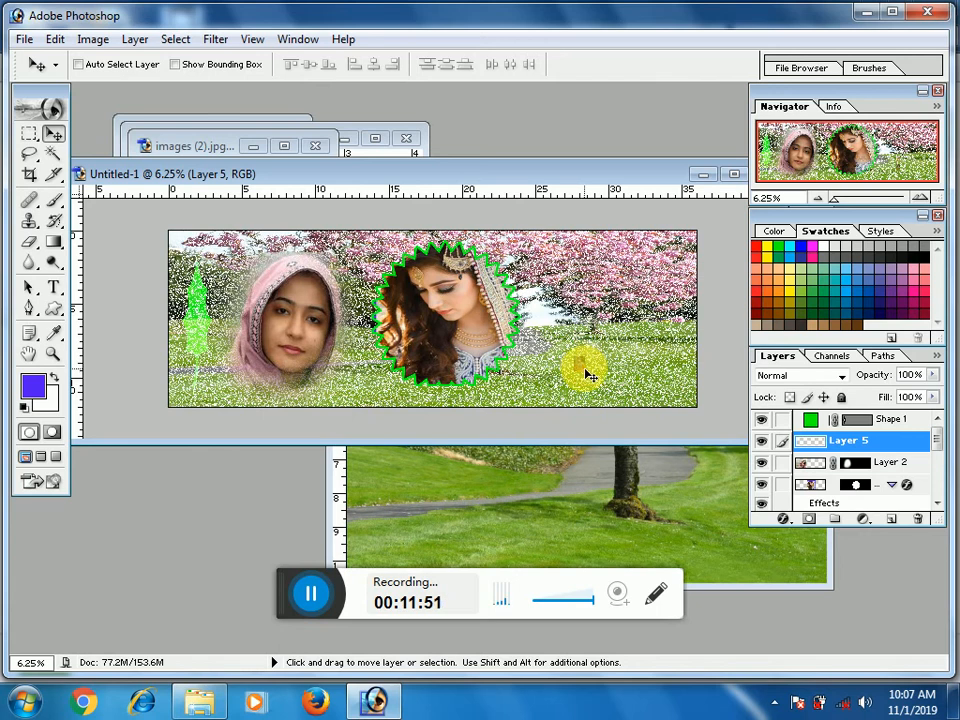
{"action": "key", "text": "ctrl+t"}
{"action": "left_click_drag", "start_coordinate": [614, 345], "coordinate": [692, 241]}
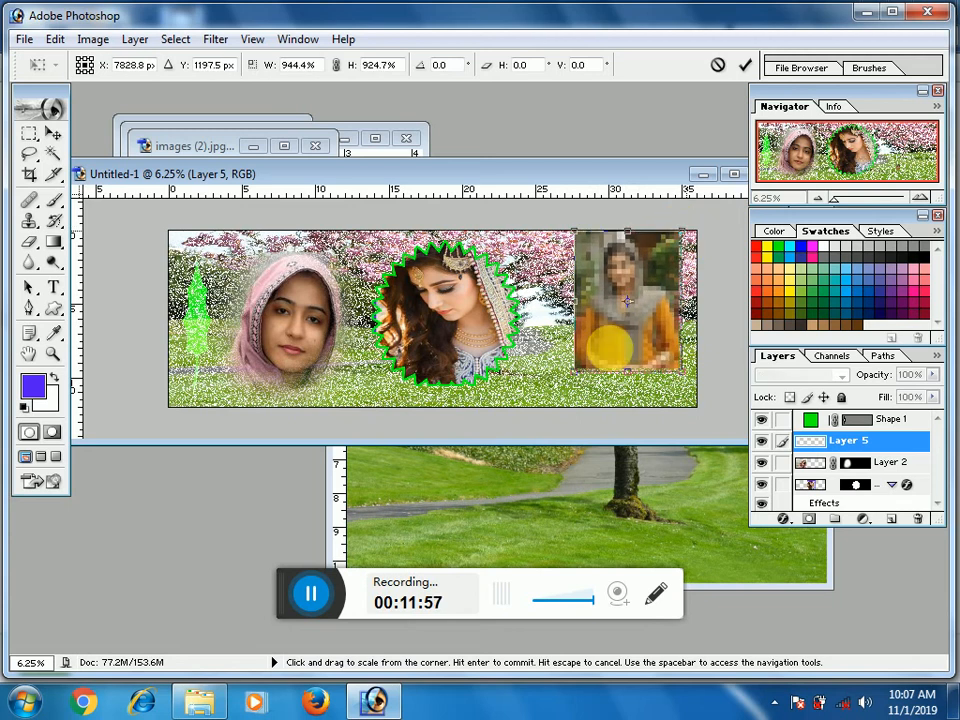
{"action": "left_click_drag", "start_coordinate": [574, 381], "coordinate": [552, 406]}
{"action": "key", "text": "Return"}
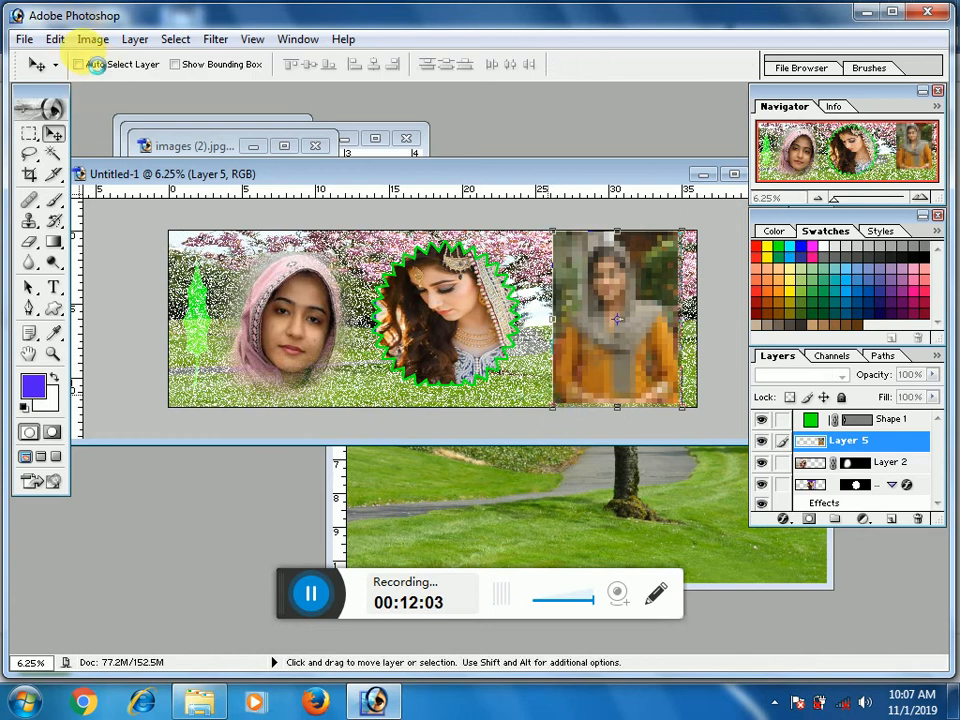
Step: Add a Hide All layer mask to the grey-headscarf portrait and reveal the woman with a soft white 1200 px brush
{"action": "left_click", "coordinate": [135, 40]}
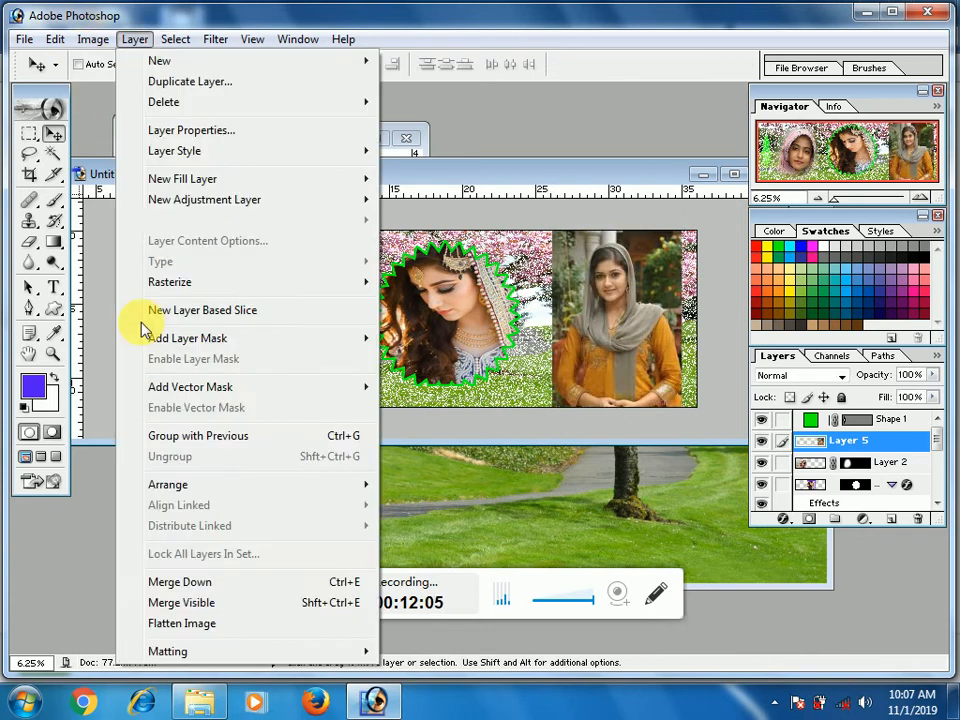
{"action": "mouse_move", "coordinate": [205, 342]}
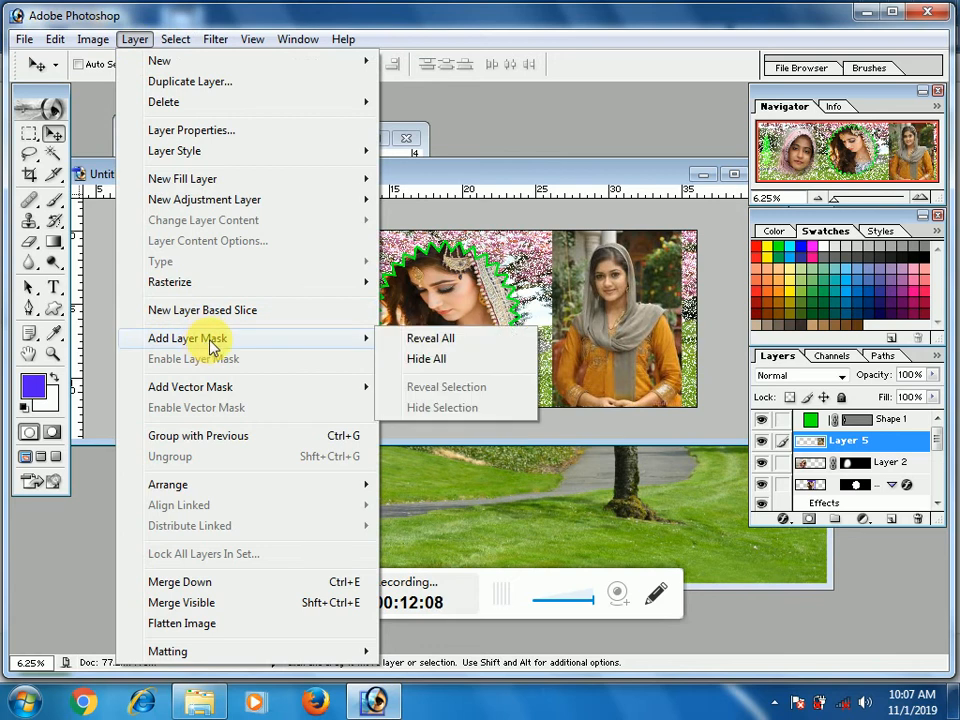
{"action": "left_click", "coordinate": [439, 359]}
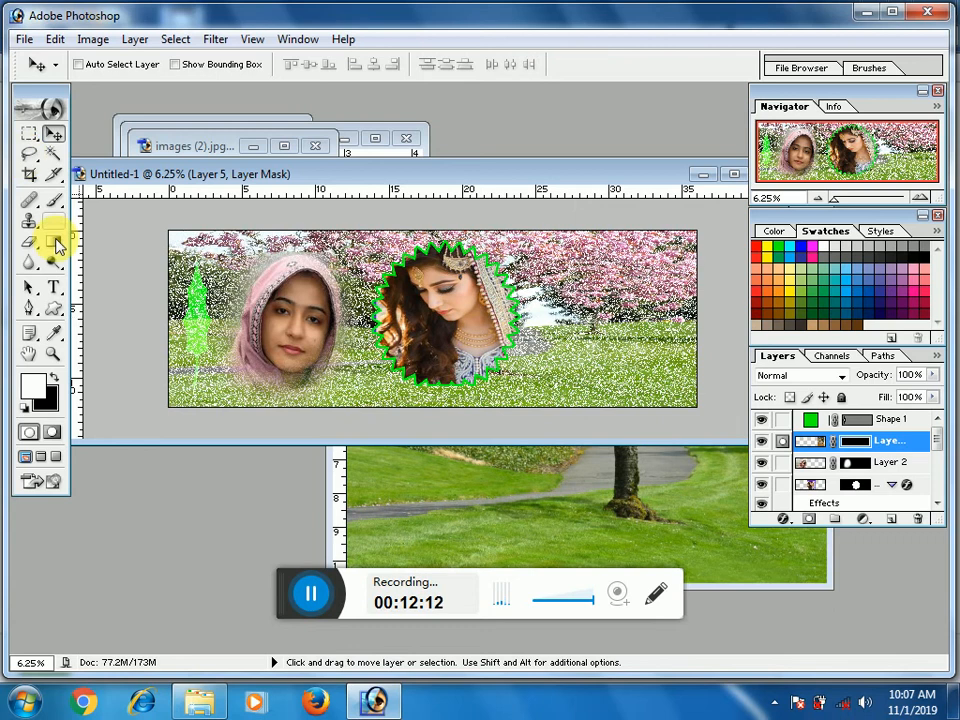
{"action": "left_click", "coordinate": [54, 201]}
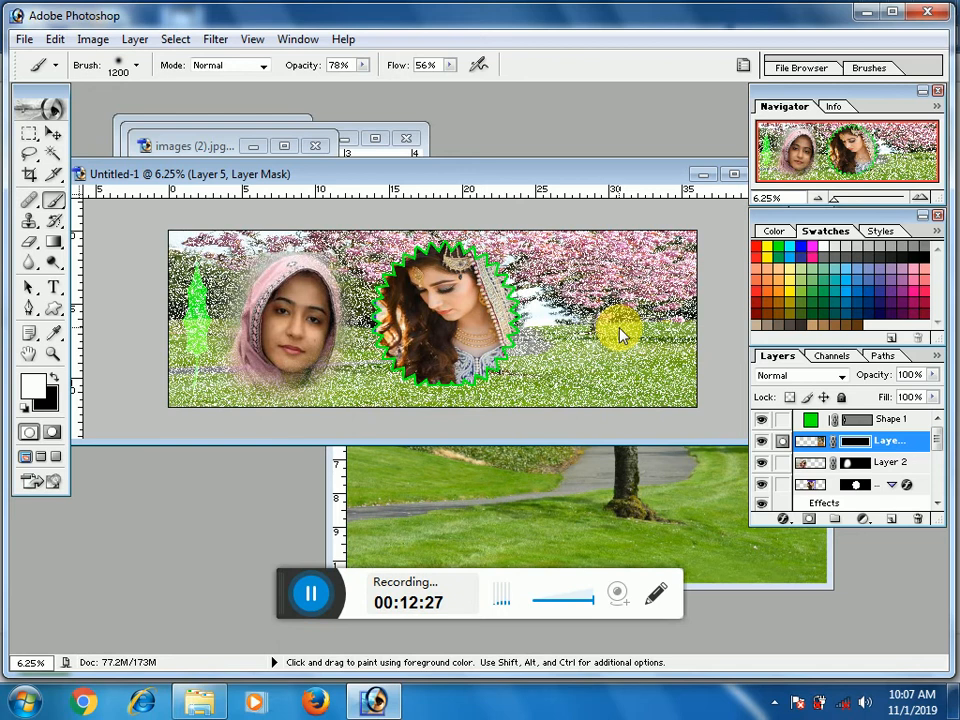
{"action": "left_click_drag", "start_coordinate": [620, 335], "coordinate": [600, 332]}
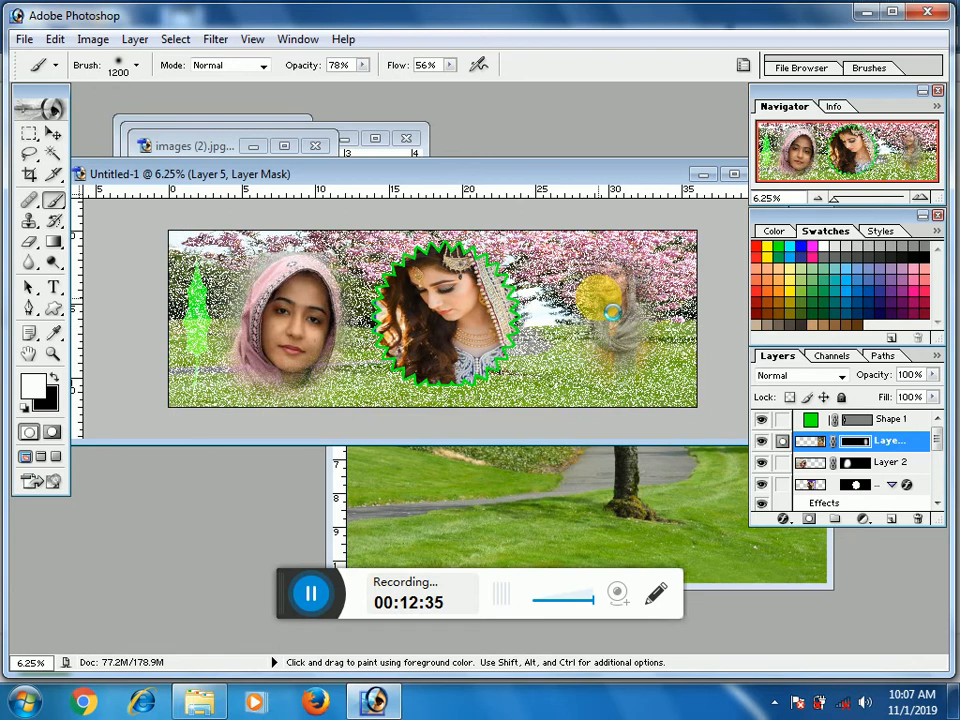
{"action": "key", "text": "ctrl+0"}
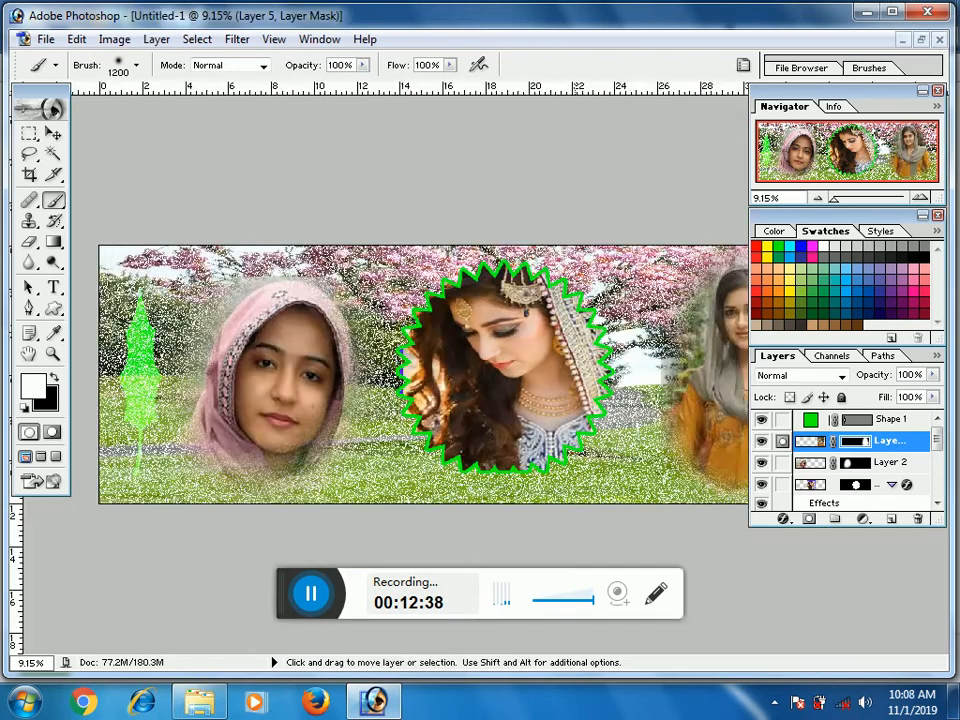
Step: Merge all visible layers of the banner into a single Background layer and undo a stray brush dab
{"action": "scroll", "coordinate": [549, 391], "scroll_direction": "down", "scroll_amount": 4}
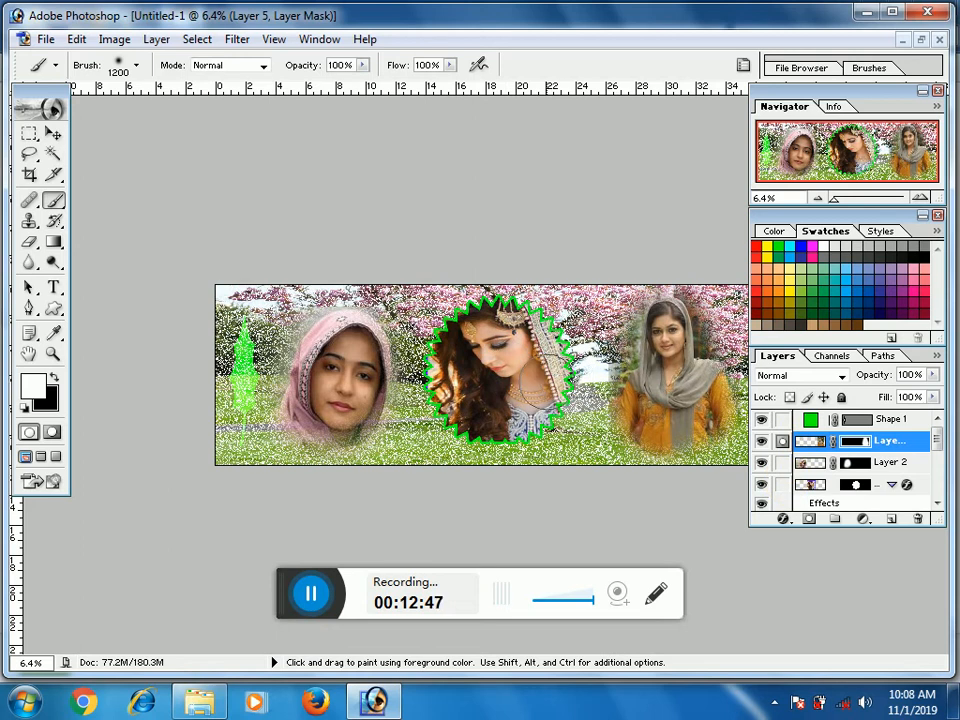
{"action": "key", "text": "ctrl"}
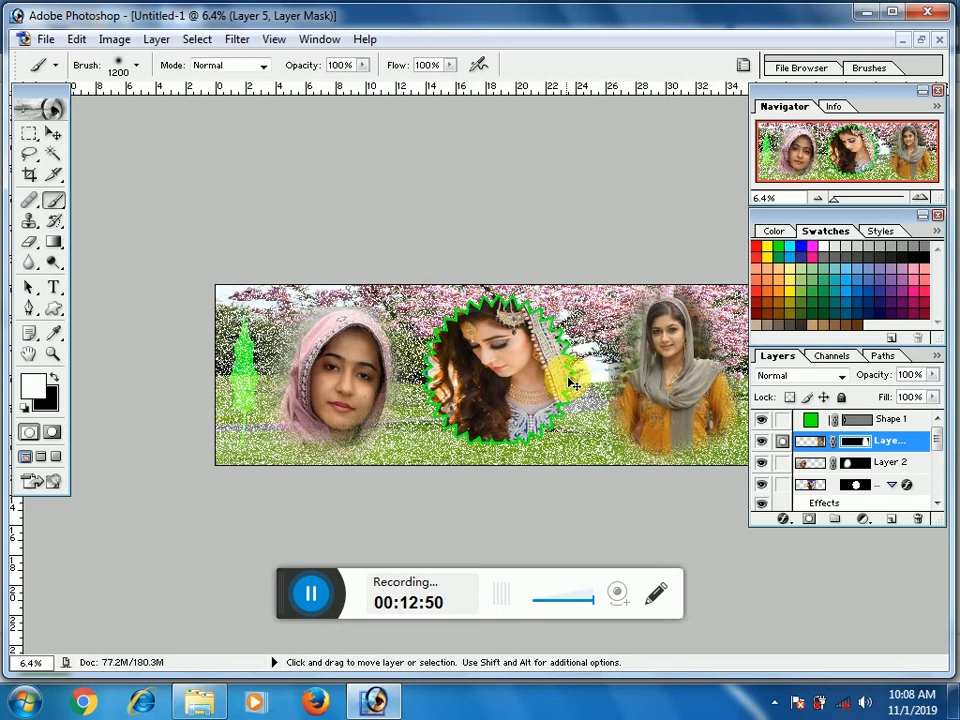
{"action": "key", "text": "ctrl+shift+e"}
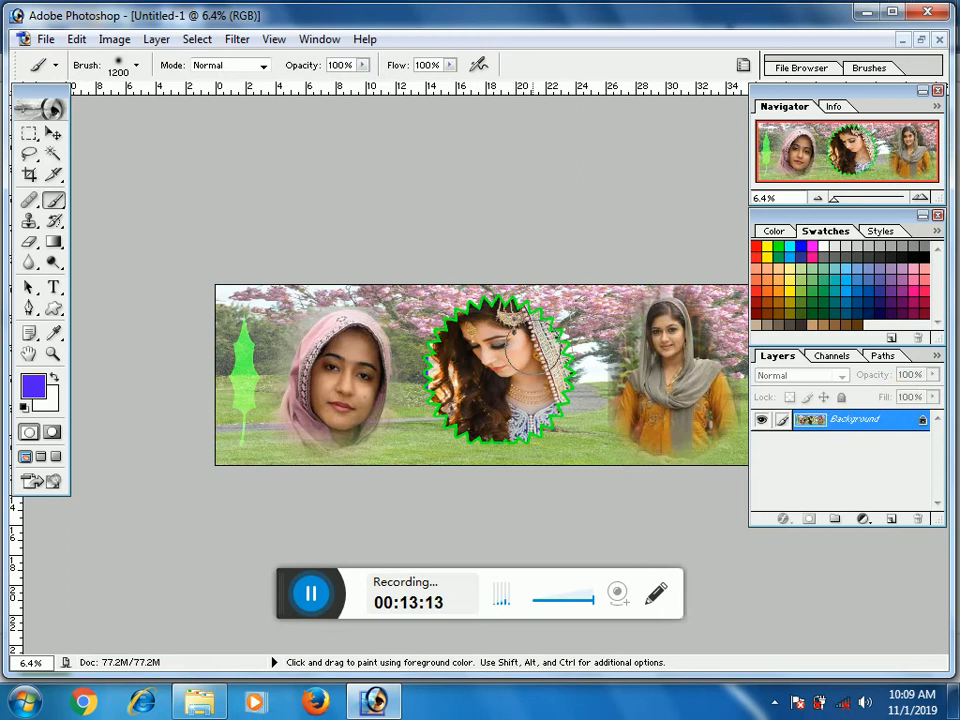
{"action": "left_click", "coordinate": [514, 349]}
{"action": "key", "text": "ctrl+z"}
Step: Copy the entire banner onto a new layer and scale the copy down slightly about its centre, leaving an even margin
{"action": "key", "text": "ctrl+a"}
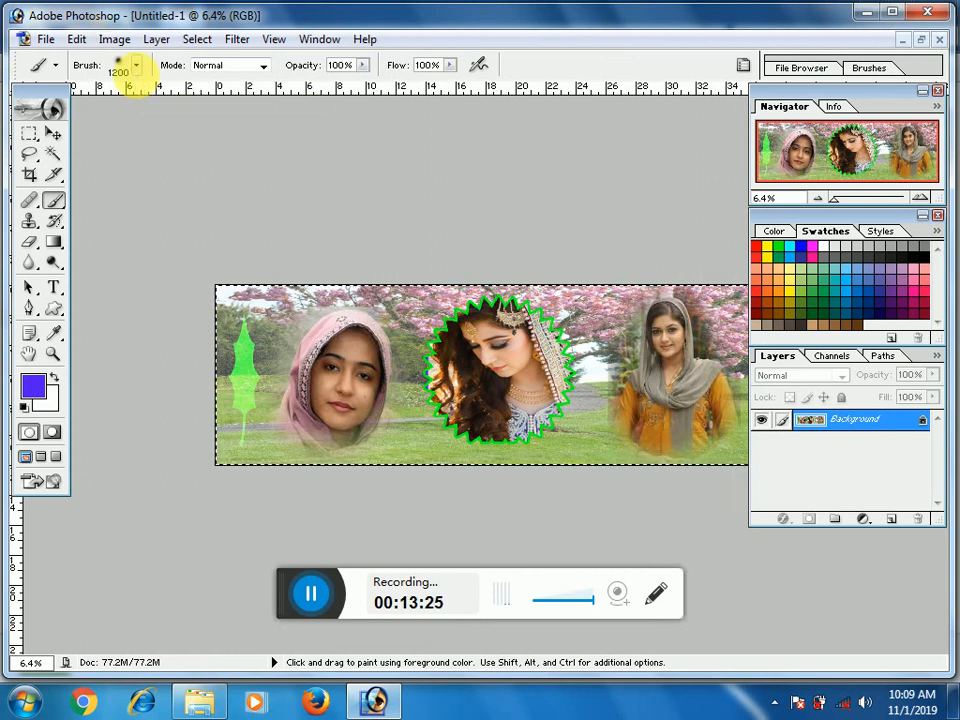
{"action": "key", "text": "ctrl+shift+alt+n"}
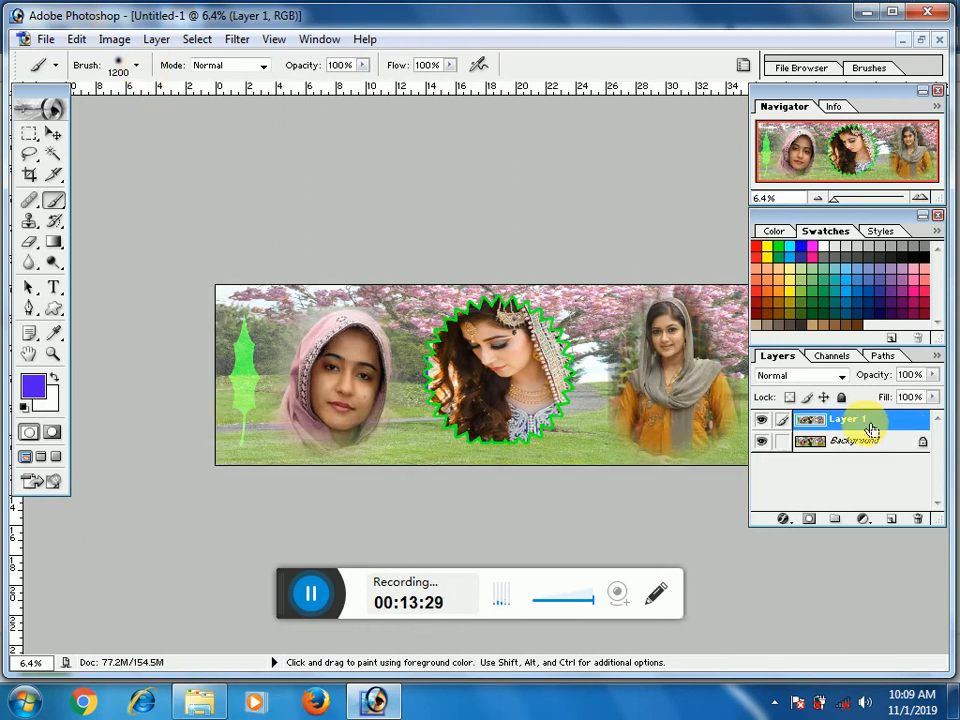
{"action": "key", "text": "ctrl+t"}
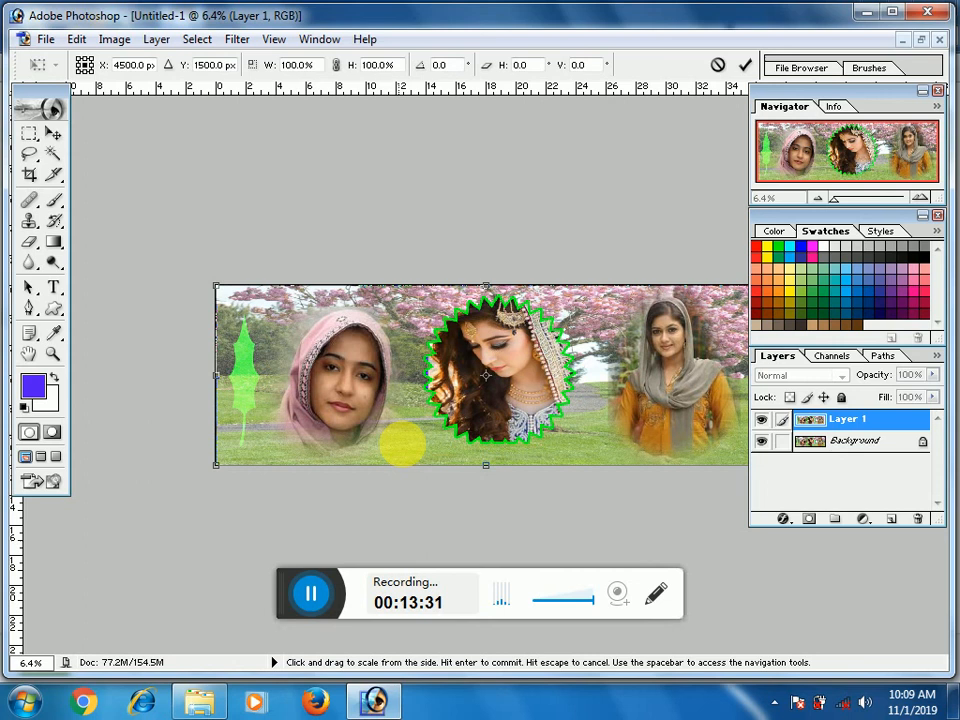
{"action": "left_click", "coordinate": [346, 376], "text": "alt"}
{"action": "left_click", "coordinate": [352, 374], "text": "alt"}
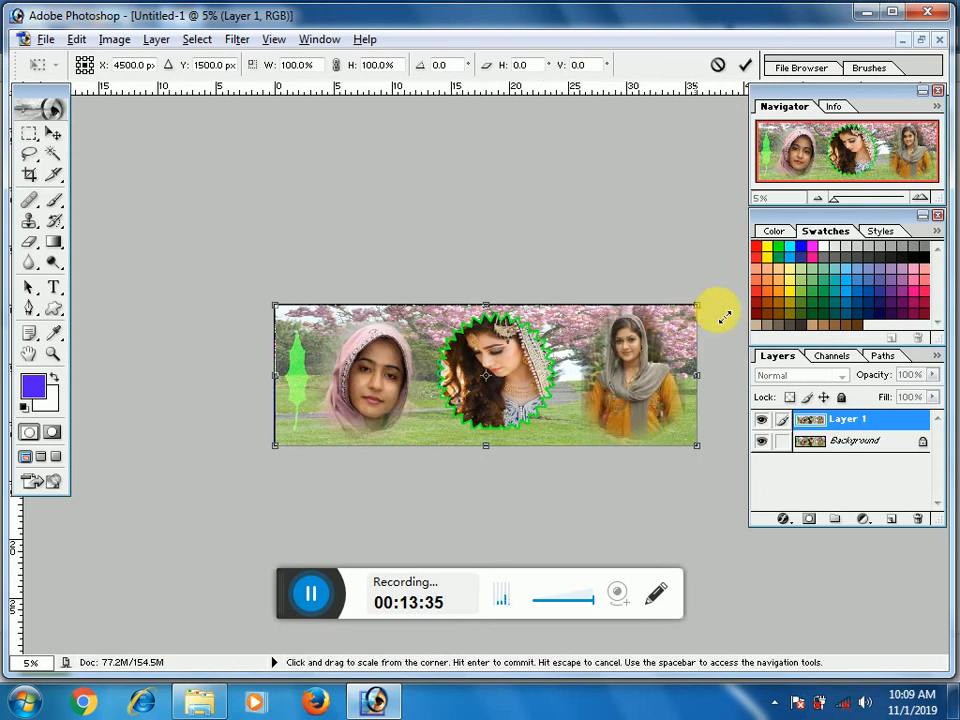
{"action": "mouse_move", "coordinate": [690, 302]}
{"action": "left_mouse_down"}
{"action": "mouse_move", "coordinate": [690, 322]}
{"action": "mouse_move", "coordinate": [676, 315]}
{"action": "mouse_move", "coordinate": [681, 324]}
{"action": "left_mouse_up"}
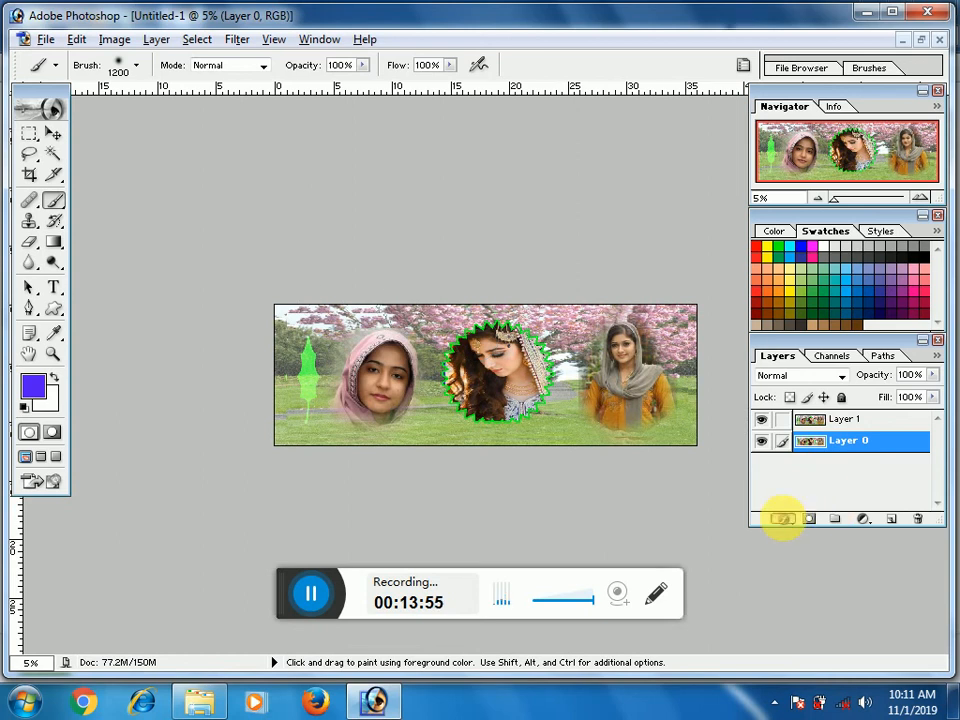
Step: Add a red Color Overlay effect to Layer 0 to form a border around the smaller banner copy
{"action": "left_click", "coordinate": [782, 518]}
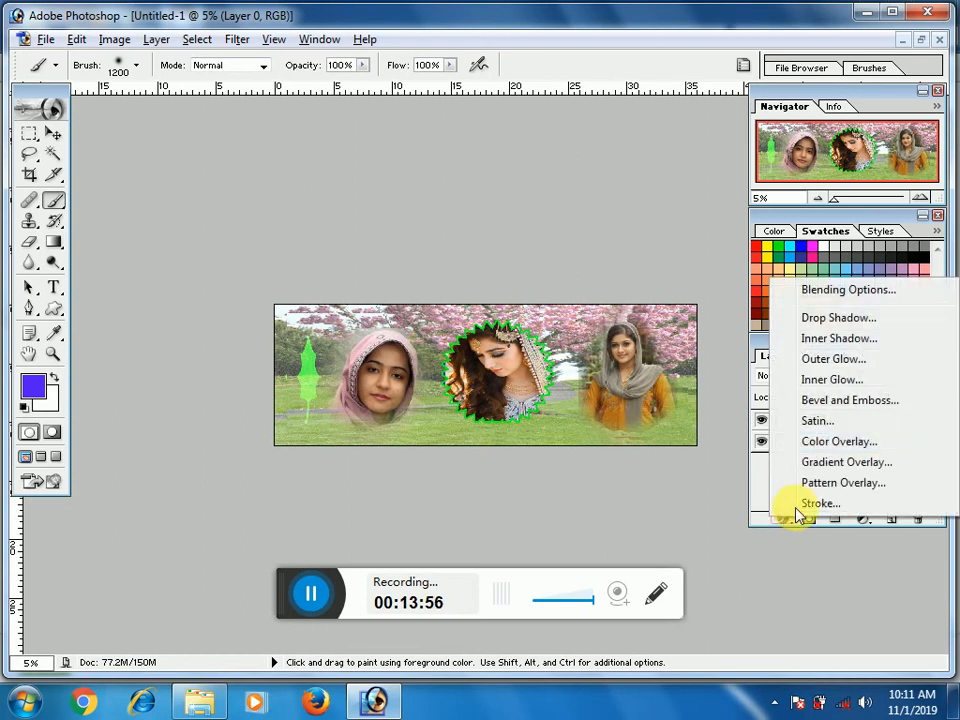
{"action": "left_click", "coordinate": [822, 463]}
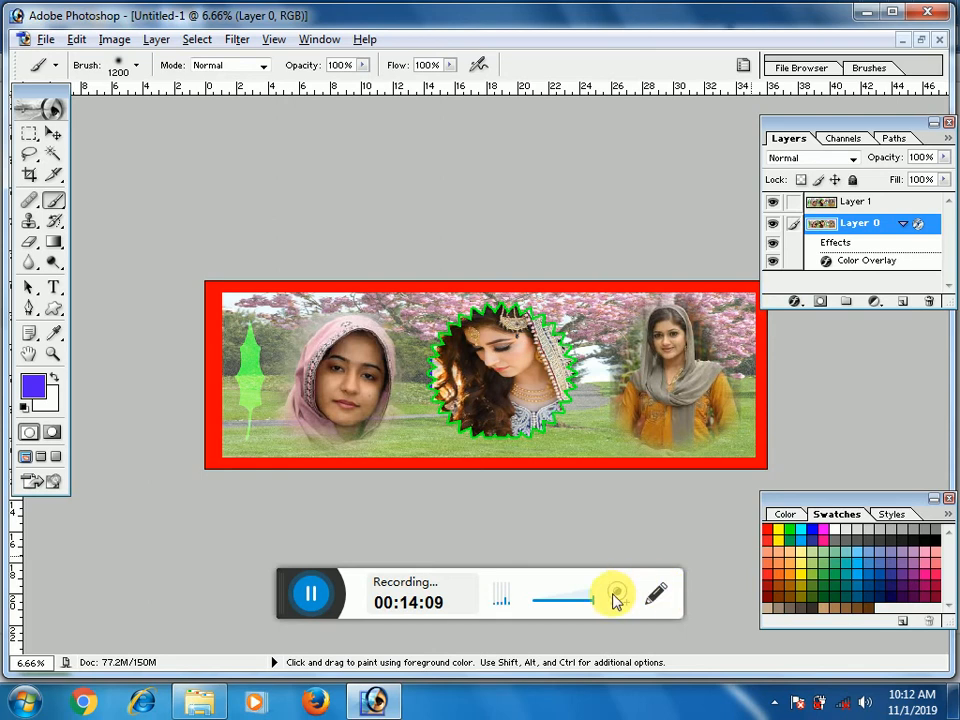
{"action": "scroll", "coordinate": [522, 475], "scroll_direction": "up", "scroll_amount": 2}
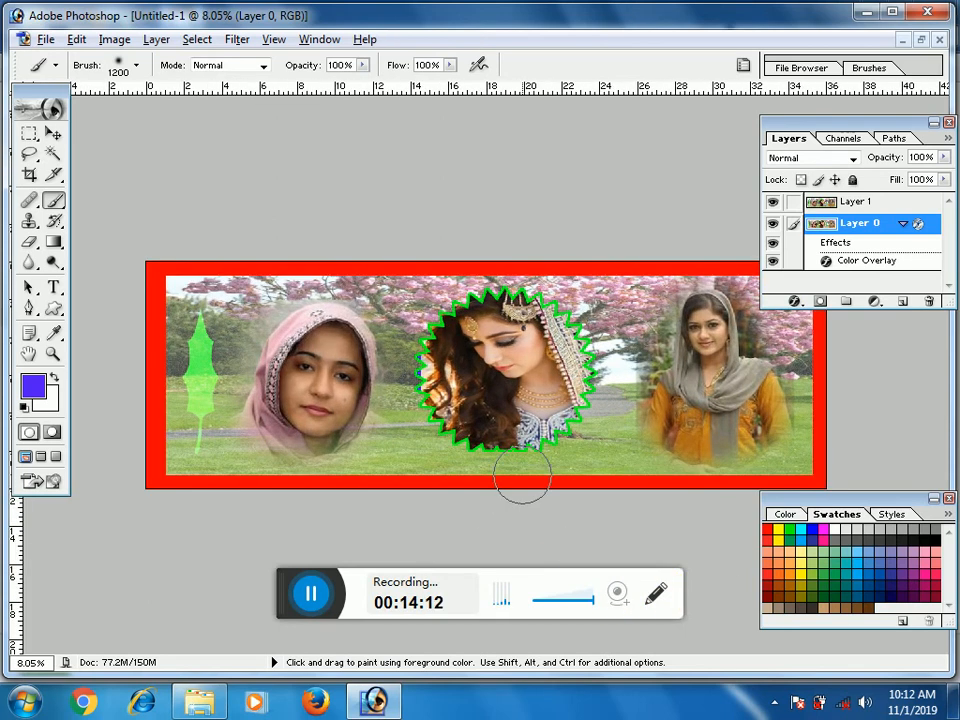
Step: Try the Luminosity and Darken blend modes on Layer 0, then set its blend mode to Lighten
{"action": "left_click", "coordinate": [804, 160]}
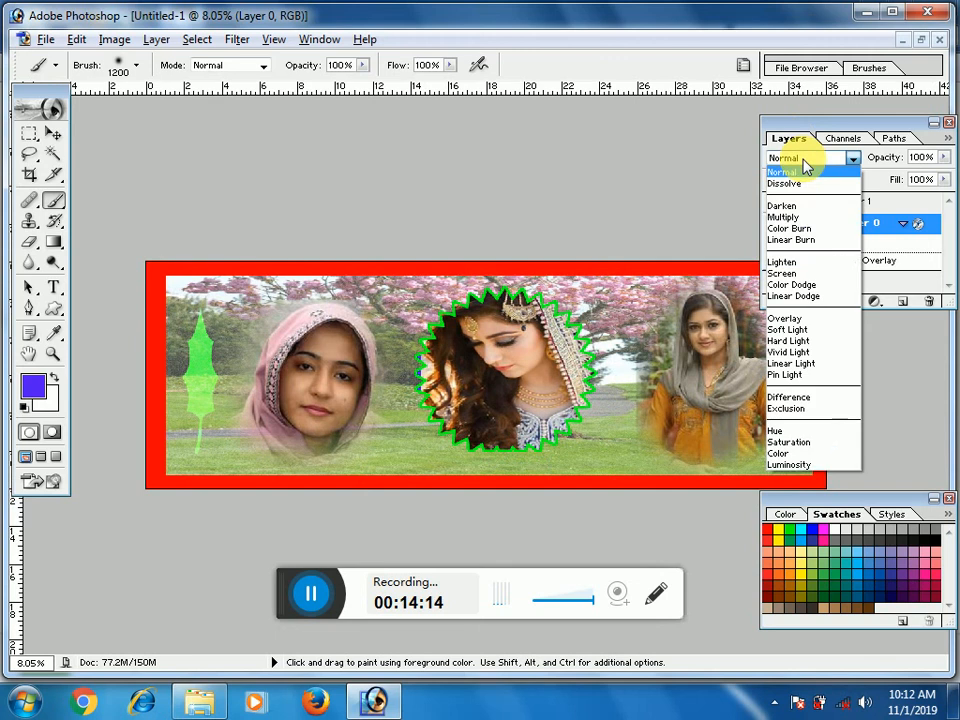
{"action": "left_click", "coordinate": [787, 464]}
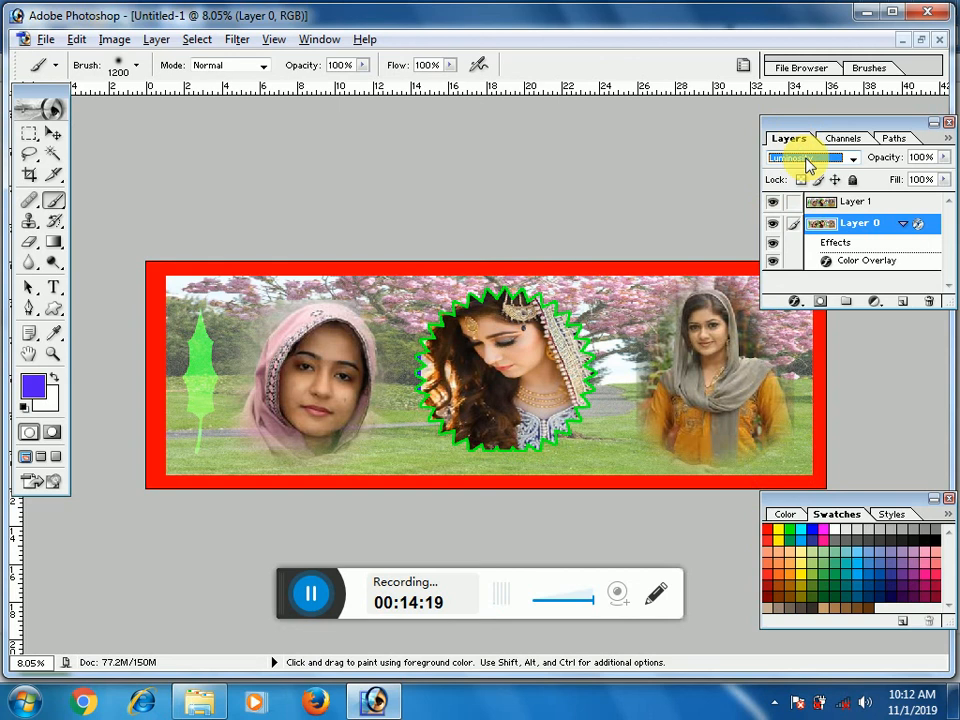
{"action": "left_click", "coordinate": [808, 165]}
{"action": "left_click", "coordinate": [789, 210]}
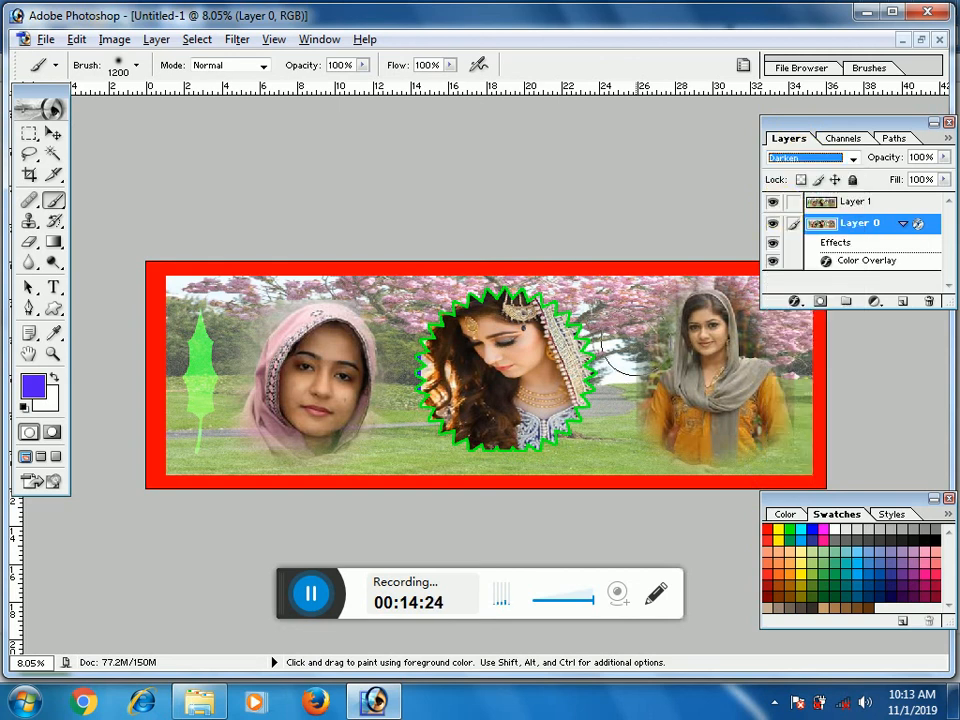
{"action": "left_click", "coordinate": [831, 160]}
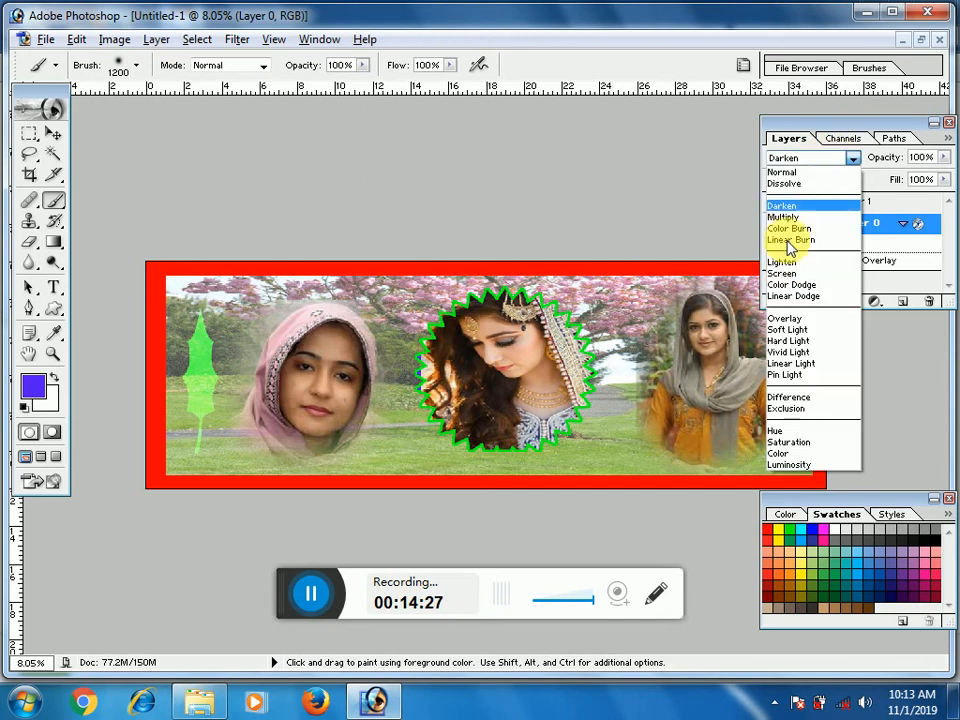
{"action": "left_click", "coordinate": [775, 263]}
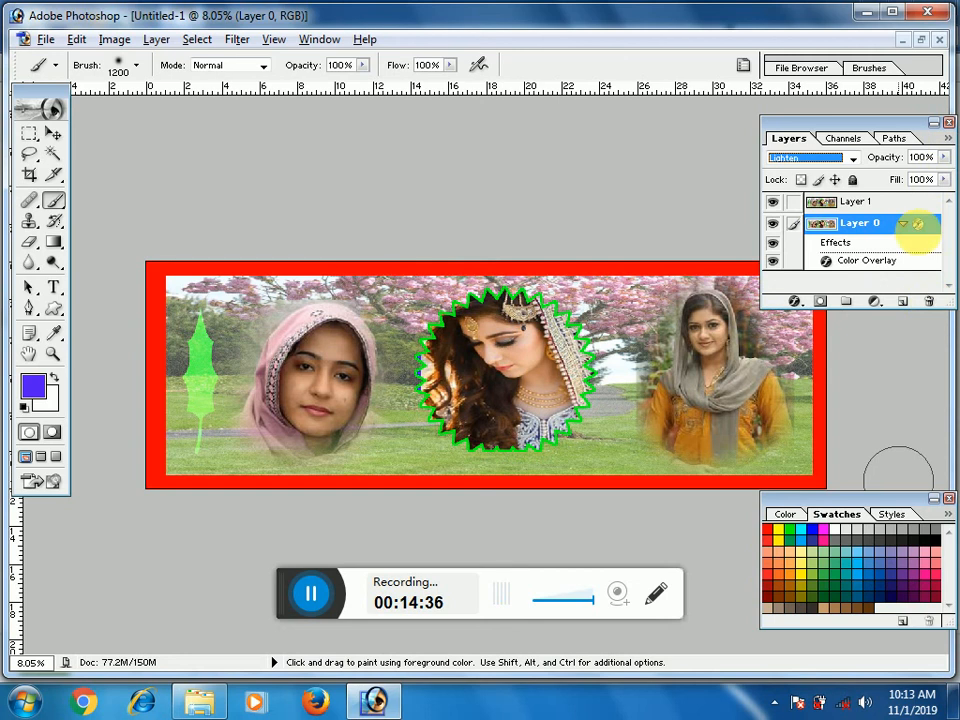
Step: Vary Layer 0's opacity to test the red border and return it to 100%
{"action": "left_click", "coordinate": [948, 157]}
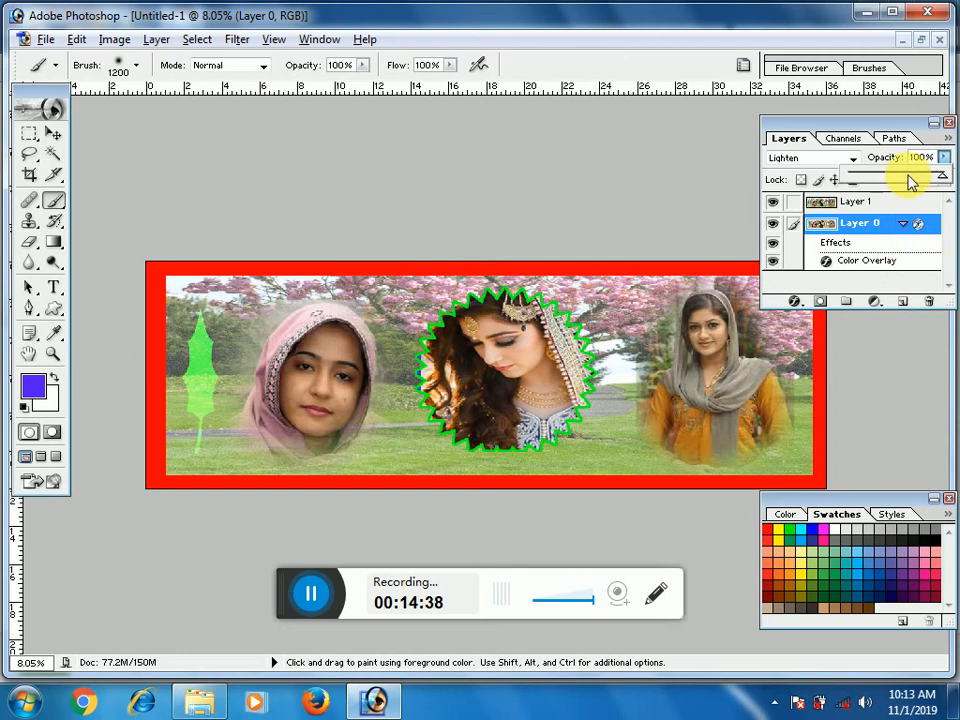
{"action": "left_click_drag", "start_coordinate": [906, 180], "coordinate": [952, 192]}
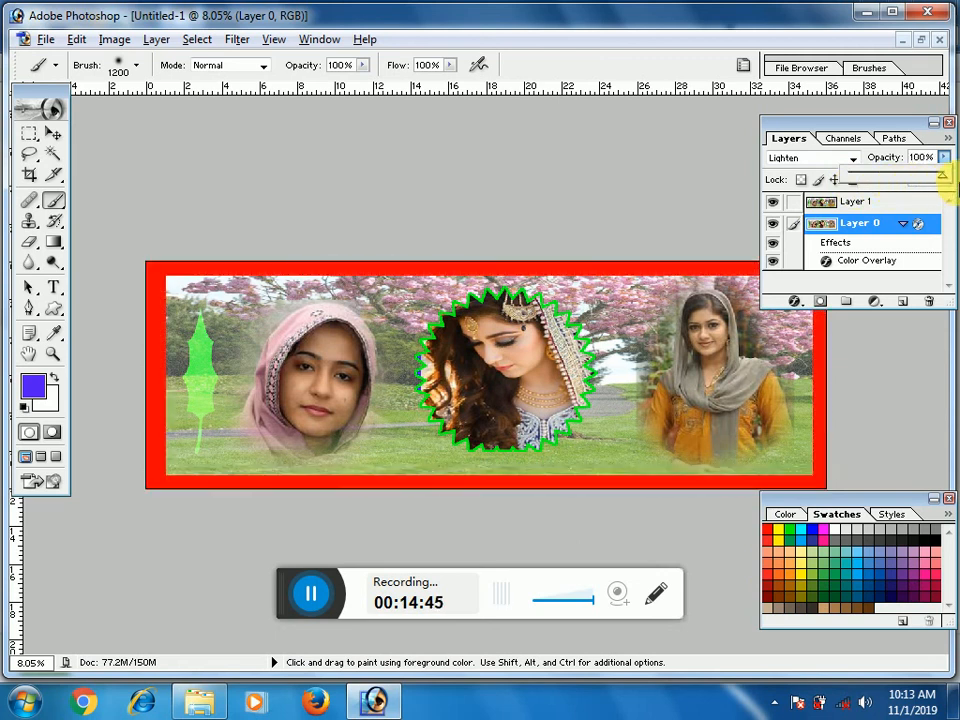
{"action": "scroll", "coordinate": [600, 347], "scroll_direction": "up", "scroll_amount": 2}
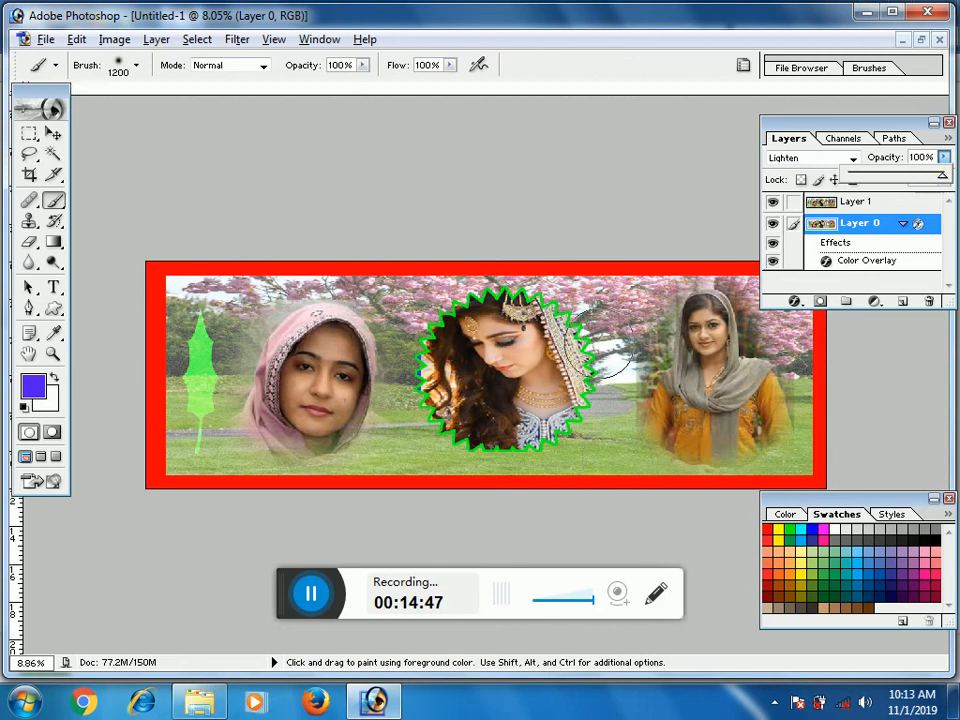
{"action": "scroll", "coordinate": [603, 343], "scroll_direction": "up", "scroll_amount": 1}
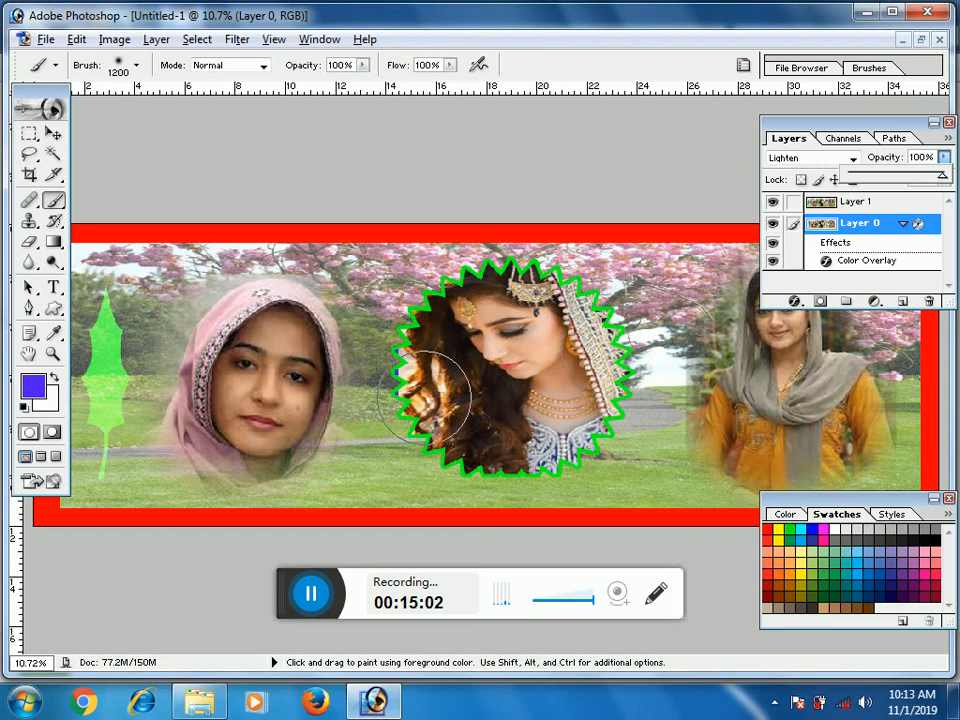
{"action": "scroll", "coordinate": [424, 397], "scroll_direction": "up", "scroll_amount": 1}
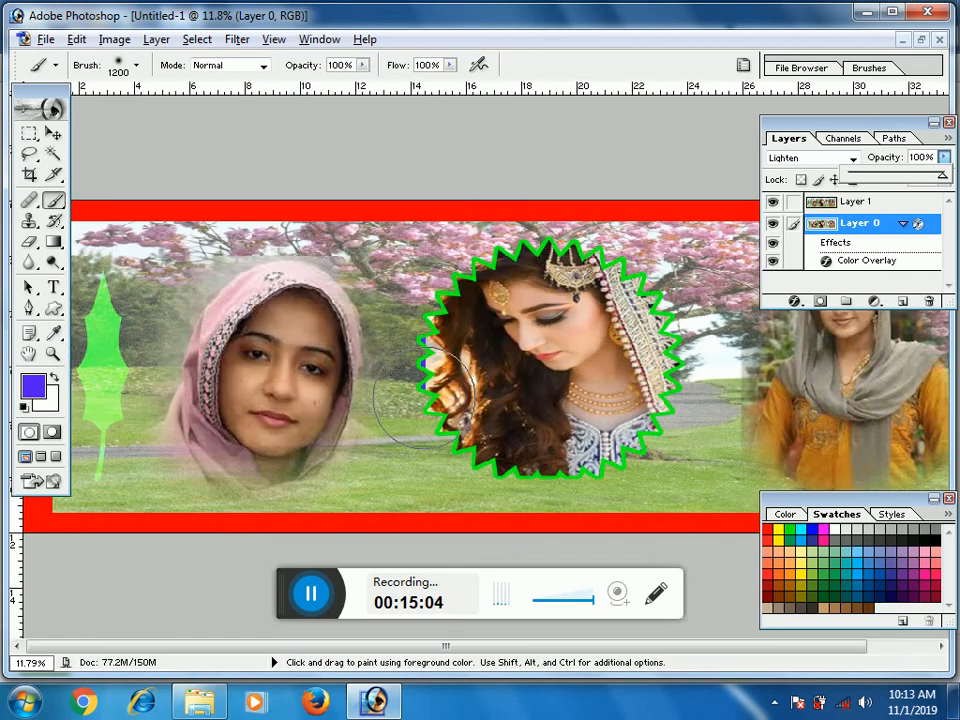
Step: Move the Layers and Swatches palettes clear of the grey-headscarf portrait to uncover the banner
{"action": "left_click", "coordinate": [841, 125]}
{"action": "left_click_drag", "start_coordinate": [840, 118], "coordinate": [823, 51]}
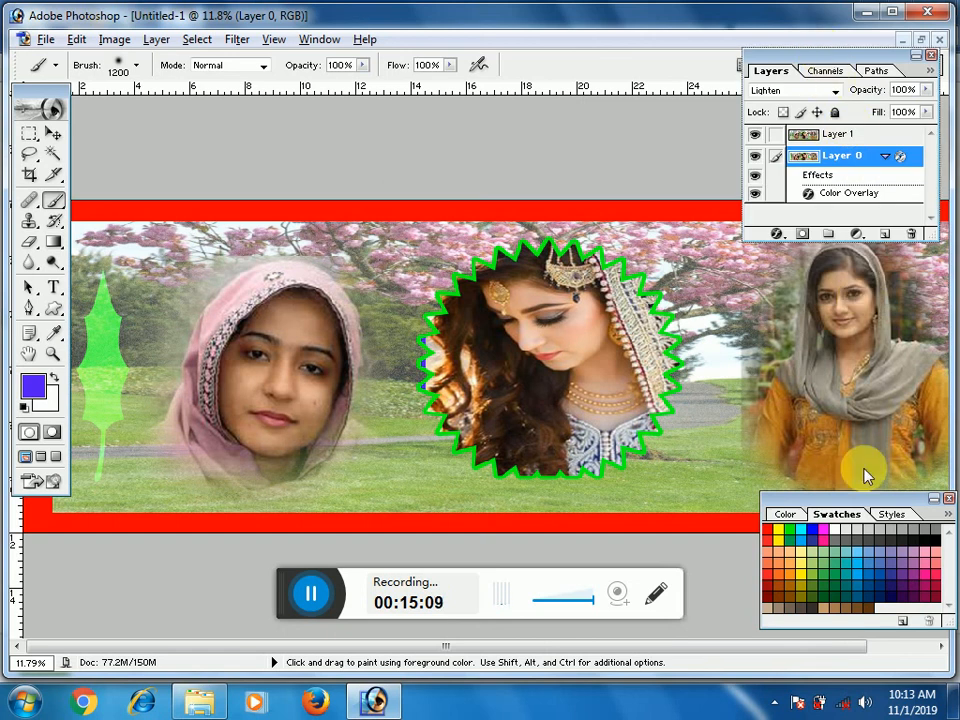
{"action": "left_click_drag", "start_coordinate": [829, 55], "coordinate": [868, 599]}
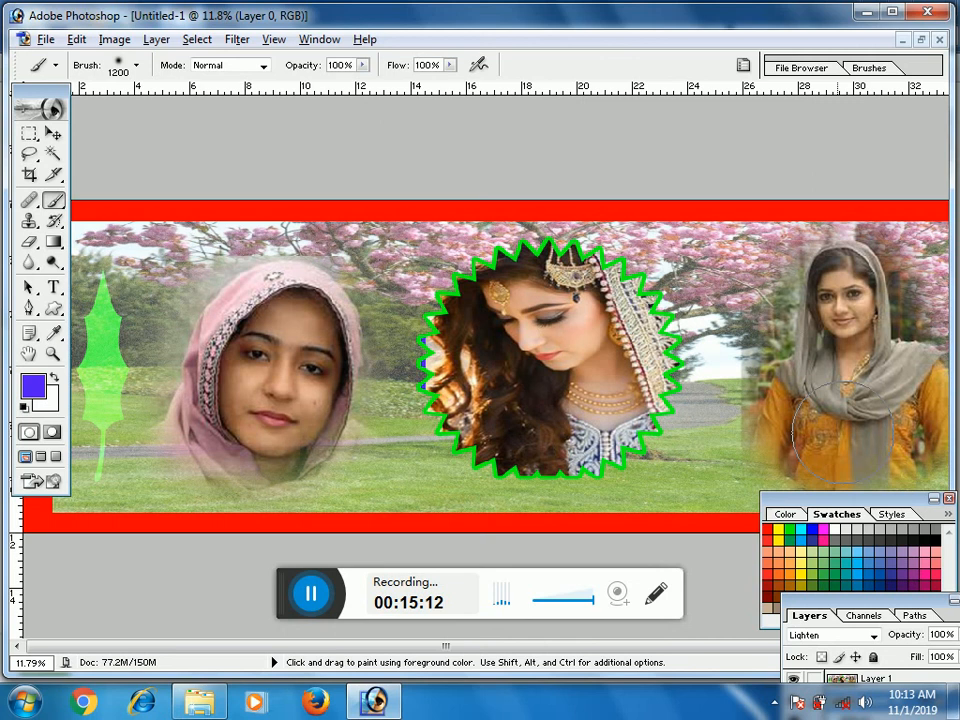
{"action": "left_click", "coordinate": [845, 515]}
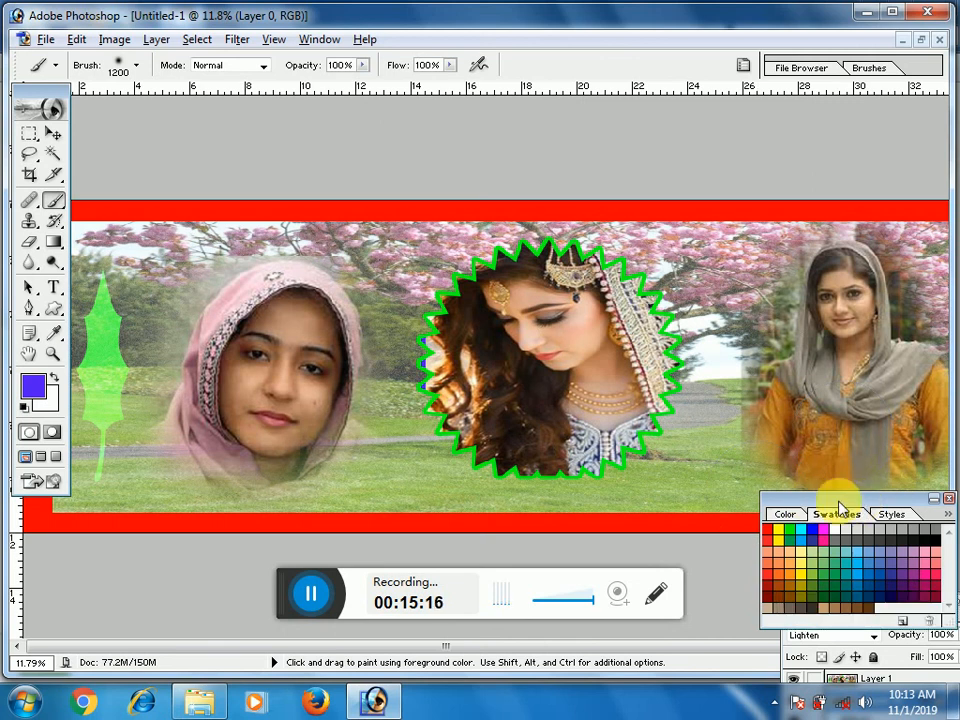
{"action": "left_click_drag", "start_coordinate": [846, 497], "coordinate": [804, 570]}
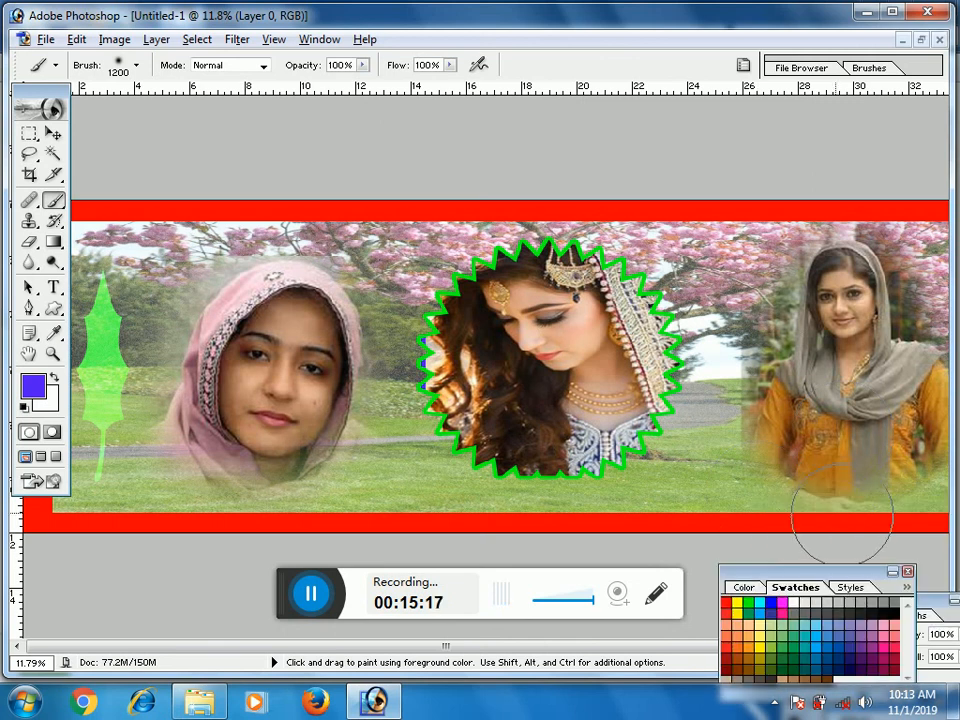